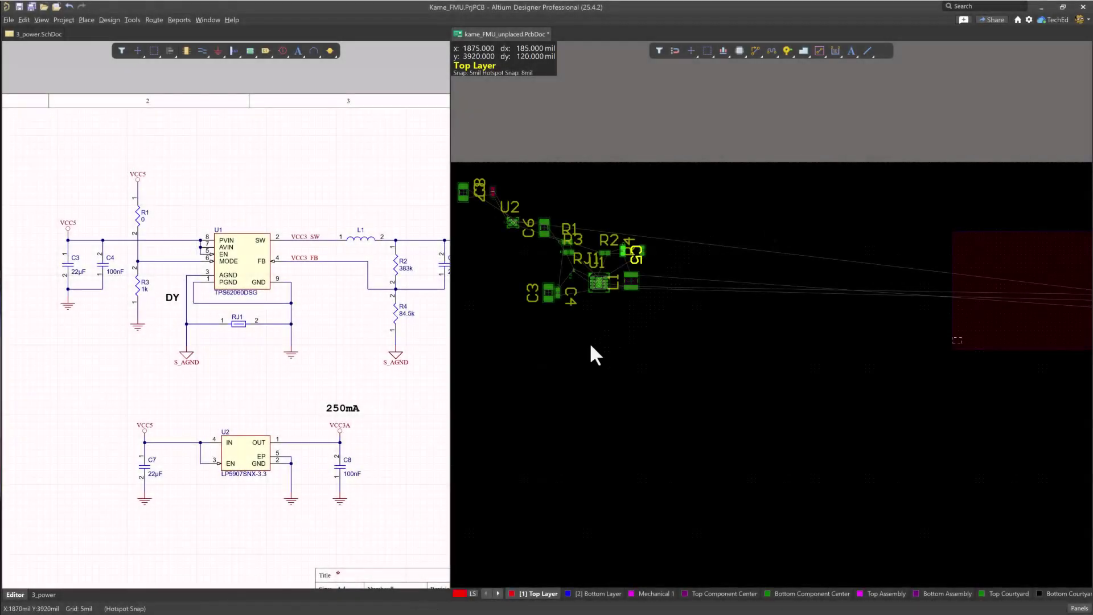
Pan both views, zoom in on the PCB and nudge R2 slightly left
right_click_drag(613, 336, 648, 335)
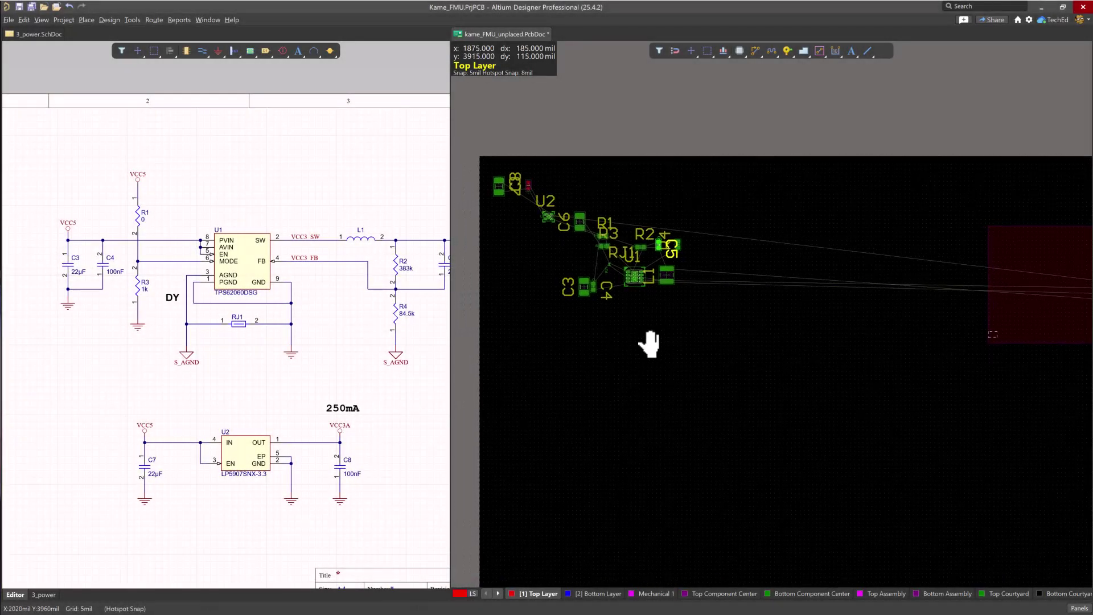
right_click_drag(375, 202, 308, 154)
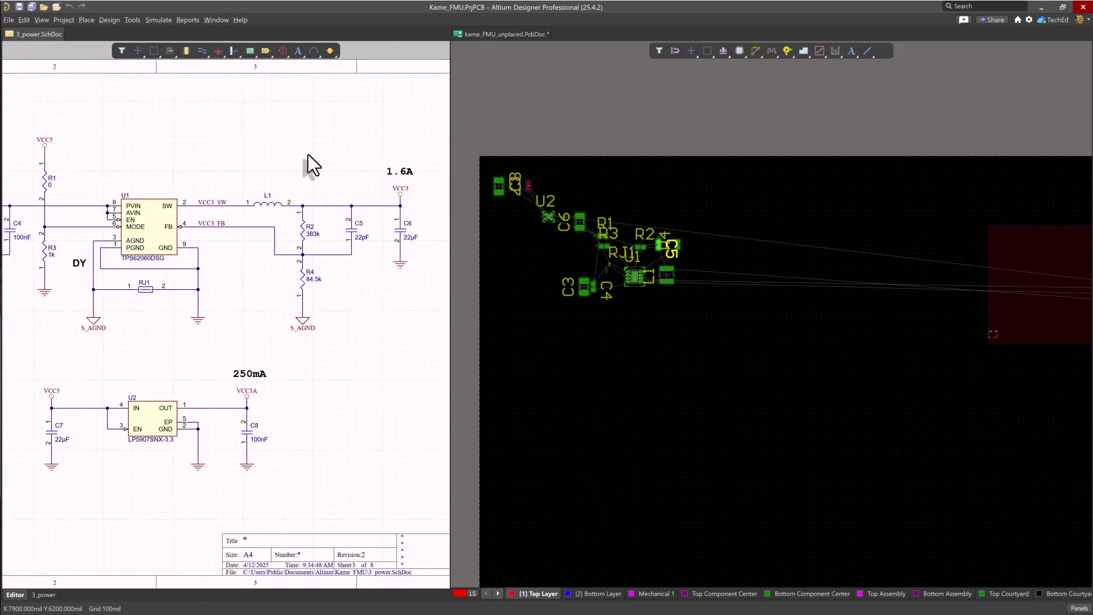
left_click(609, 323)
scroll(635, 250, "up", 3, "ctrl")
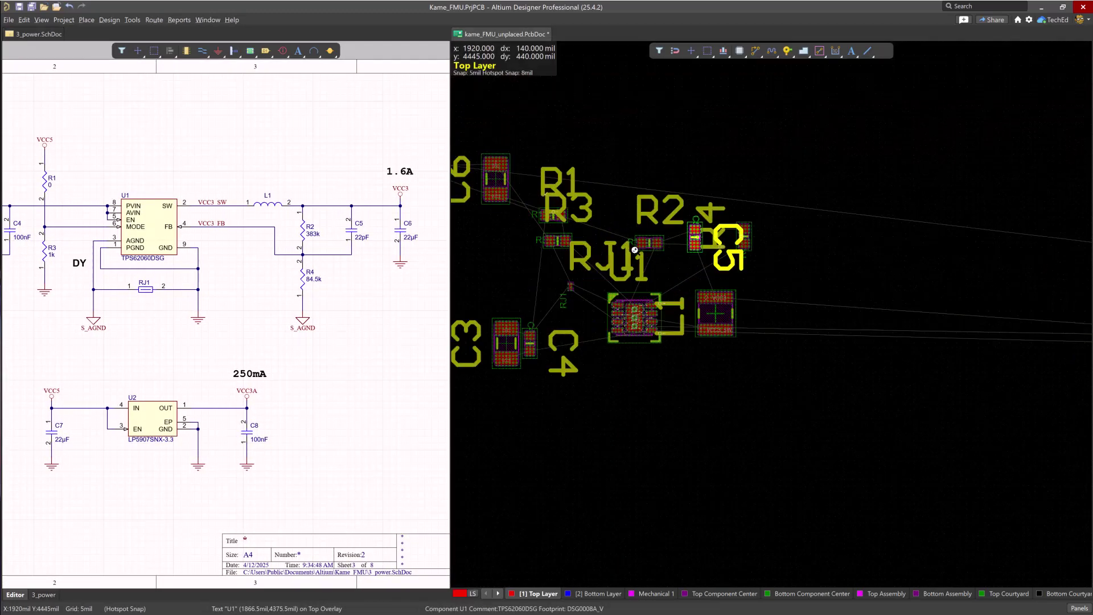
scroll(634, 251, "up", 2, "ctrl")
left_click_drag(661, 238, 623, 246)
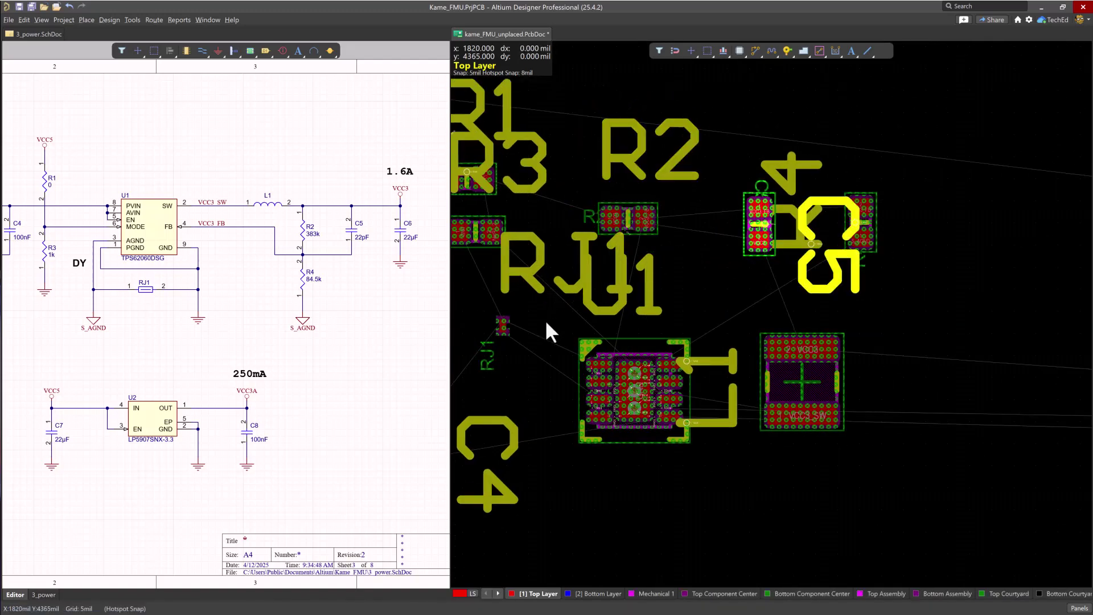
Float kame_FMU_unplaced.PcbDoc out of the main window, leaving only 3_power.SchDoc
scroll(553, 317, "down", 4, "ctrl")
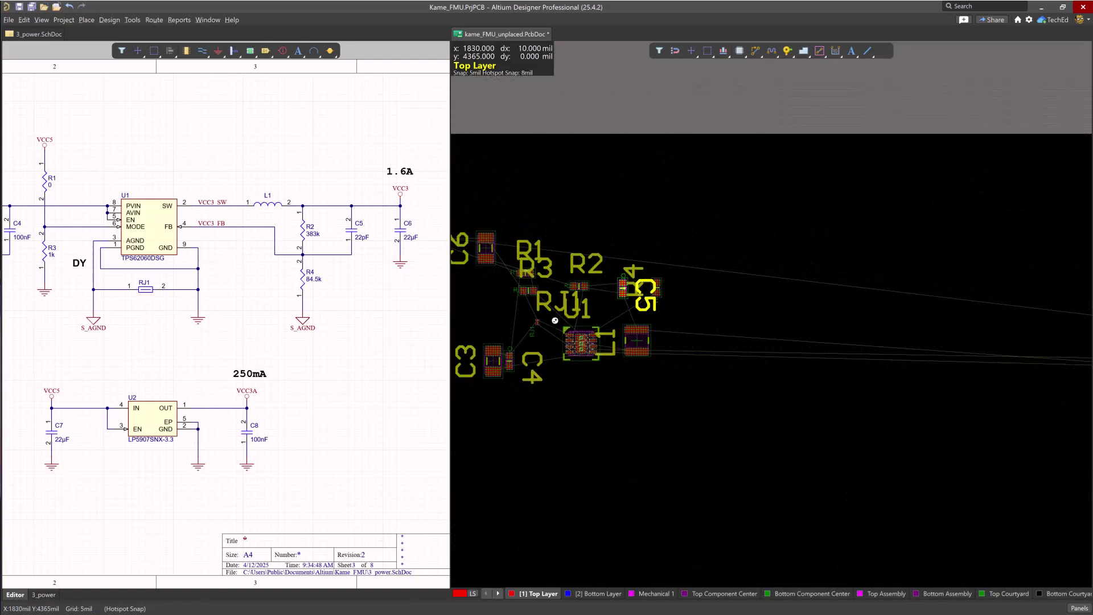
right_click_drag(554, 319, 715, 314)
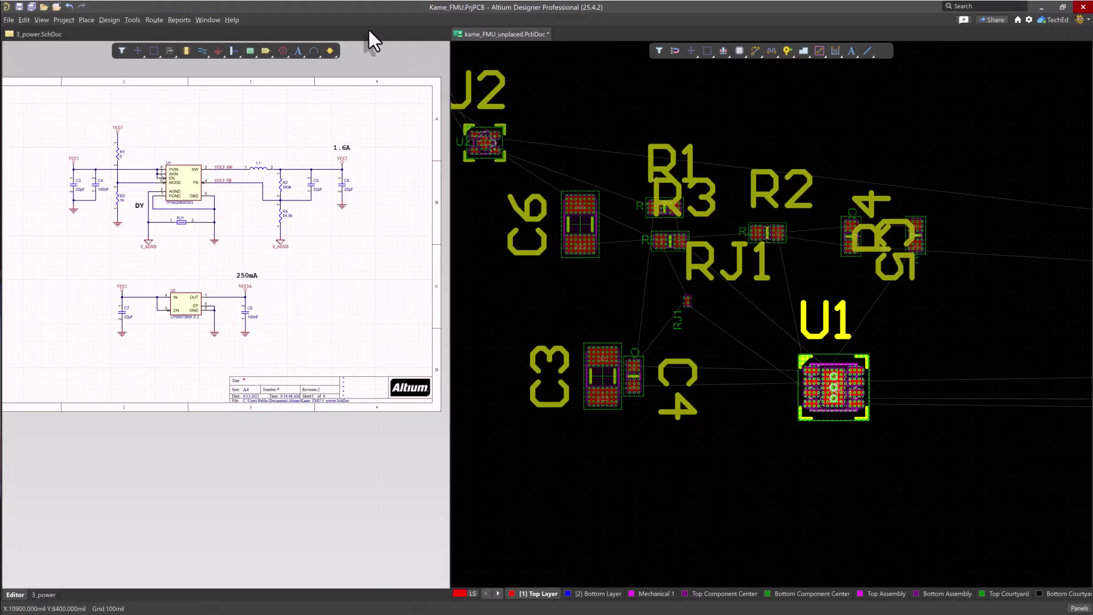
left_click_drag(500, 35, 1092, 126)
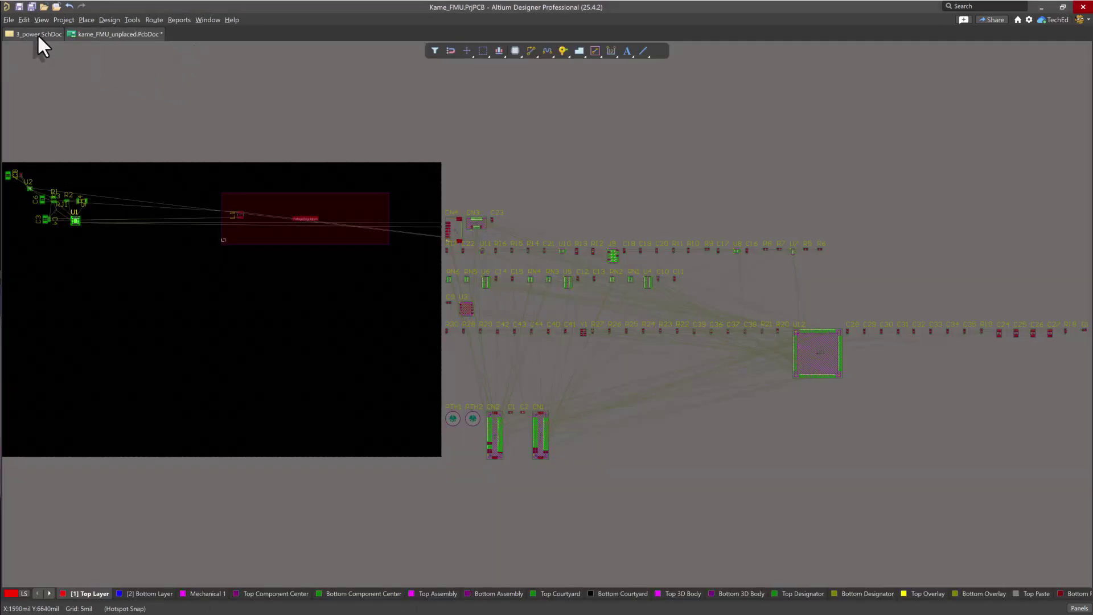
Dock kame_FMU_unplaced.PcbDoc back and split it vertically beside 3_power.SchDoc
left_click_drag(36, 36, 114, 50)
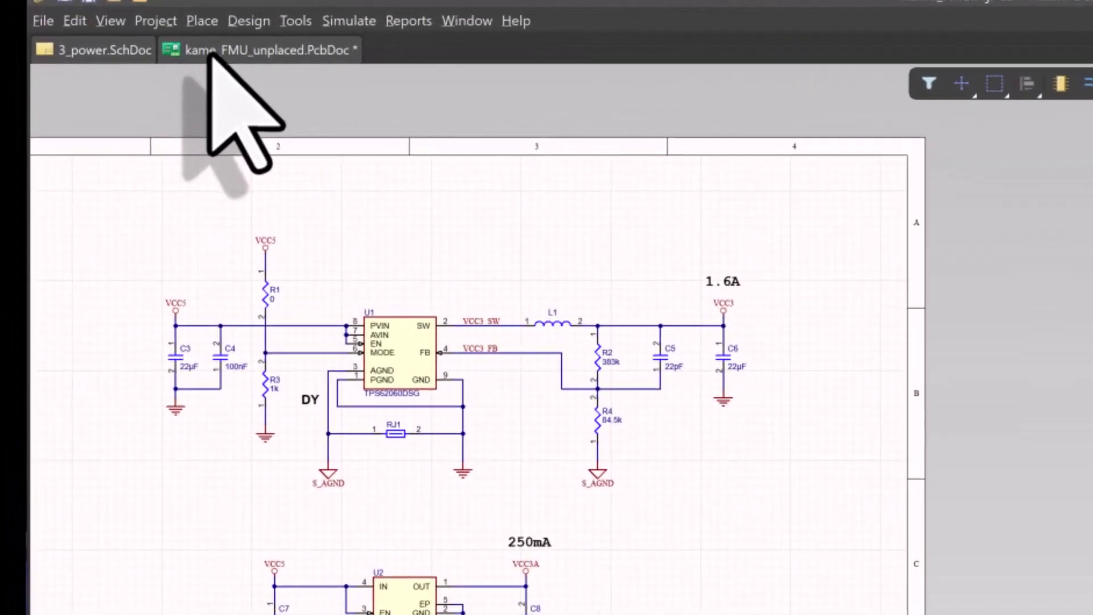
left_click(97, 35)
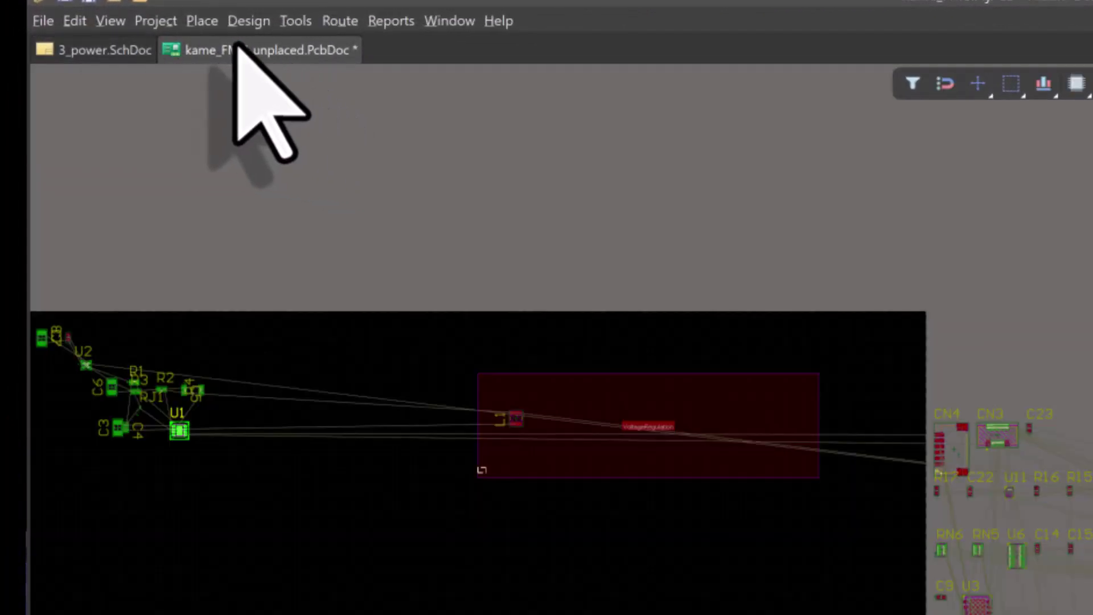
right_click(260, 52)
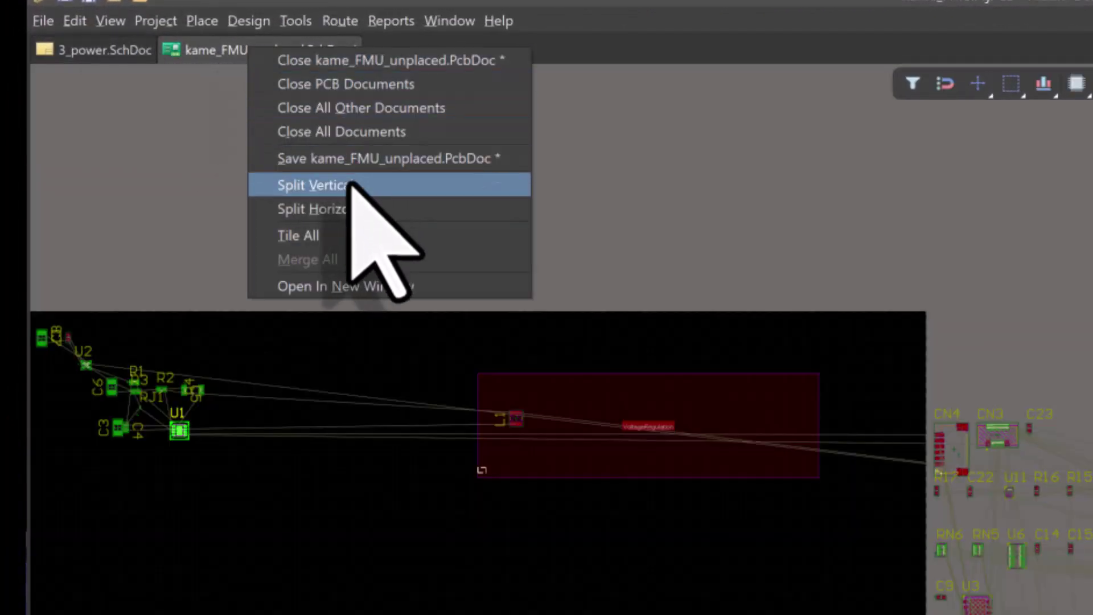
key("Escape")
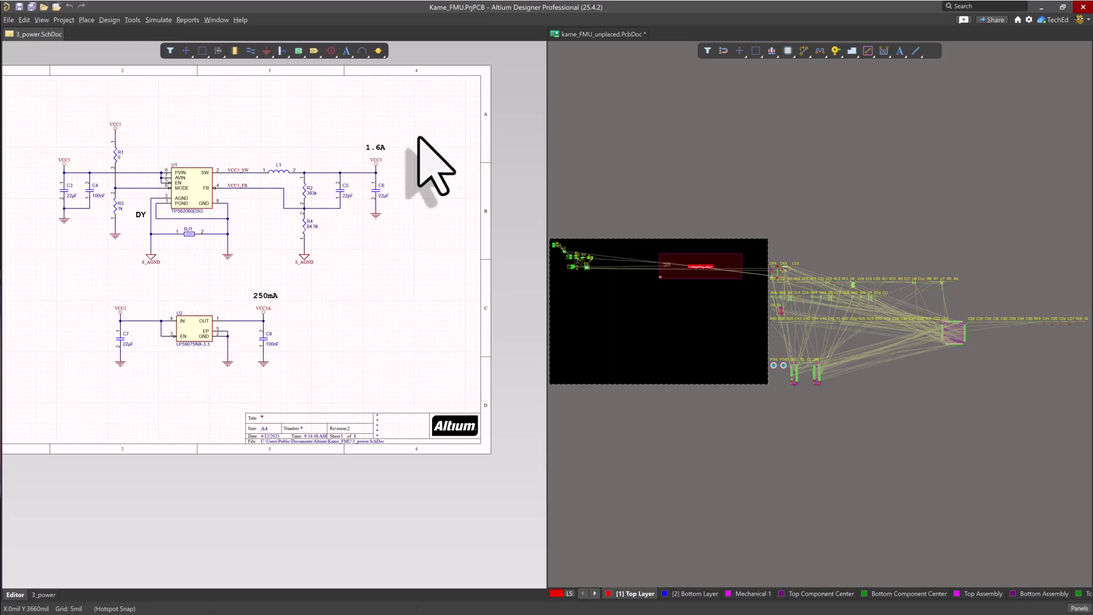
Box-select the entire TPS62060 regulator circuit on the power schematic
scroll(81, 138, "down", 3, "ctrl")
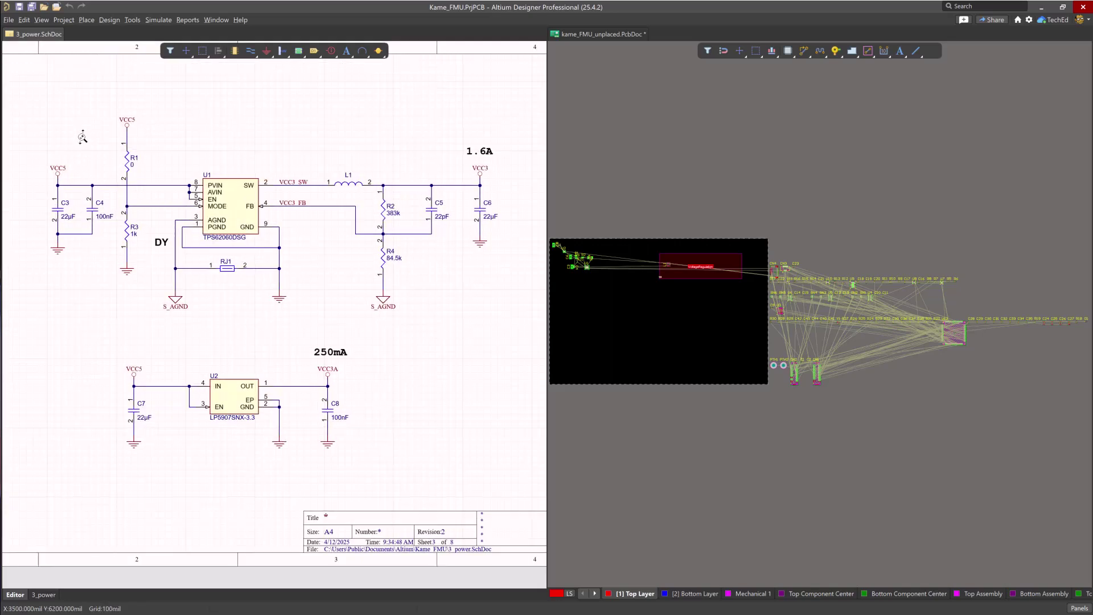
scroll(81, 138, "up", 3, "ctrl")
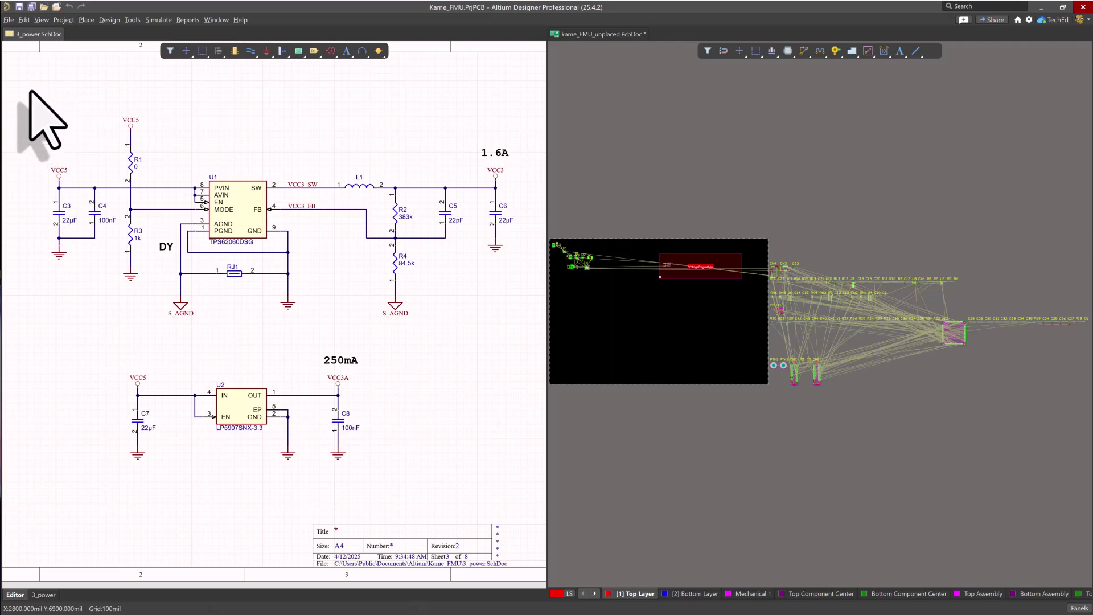
left_click_drag(30, 90, 534, 345)
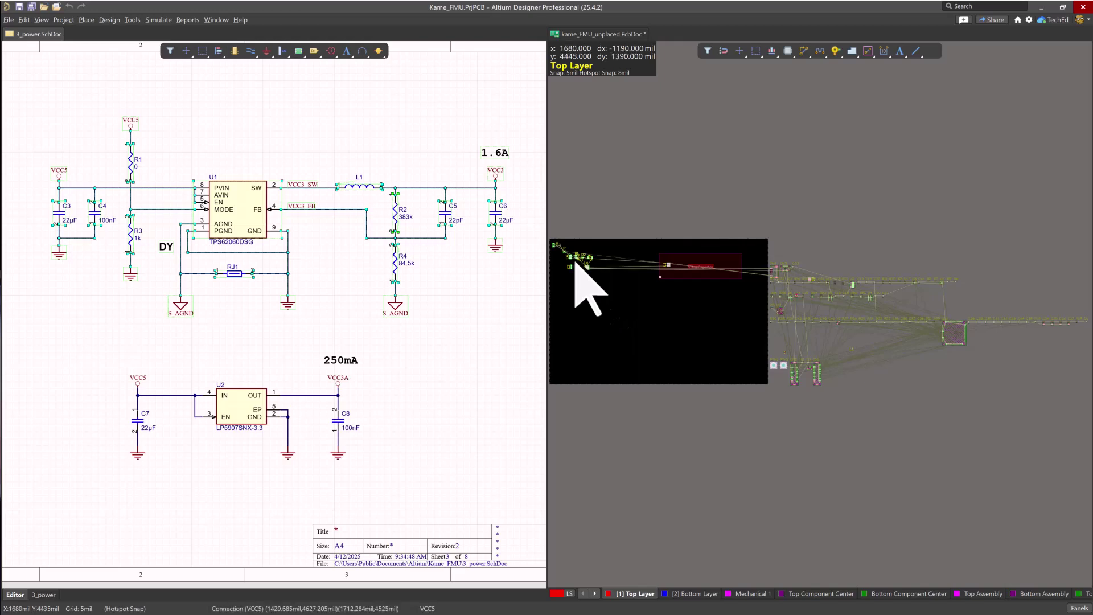
Zoom and pan the PCB onto the cross-selected U1, C3, C6 and regulator parts
scroll(578, 263, "up", 3, "ctrl")
scroll(578, 263, "up", 5, "ctrl")
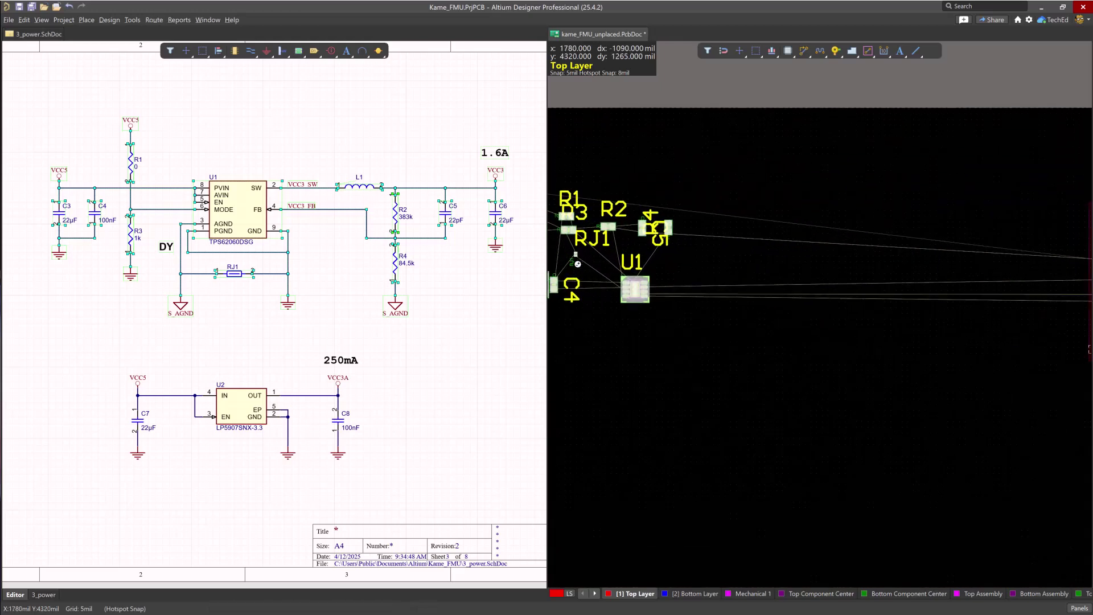
scroll(578, 264, "up", 4, "ctrl")
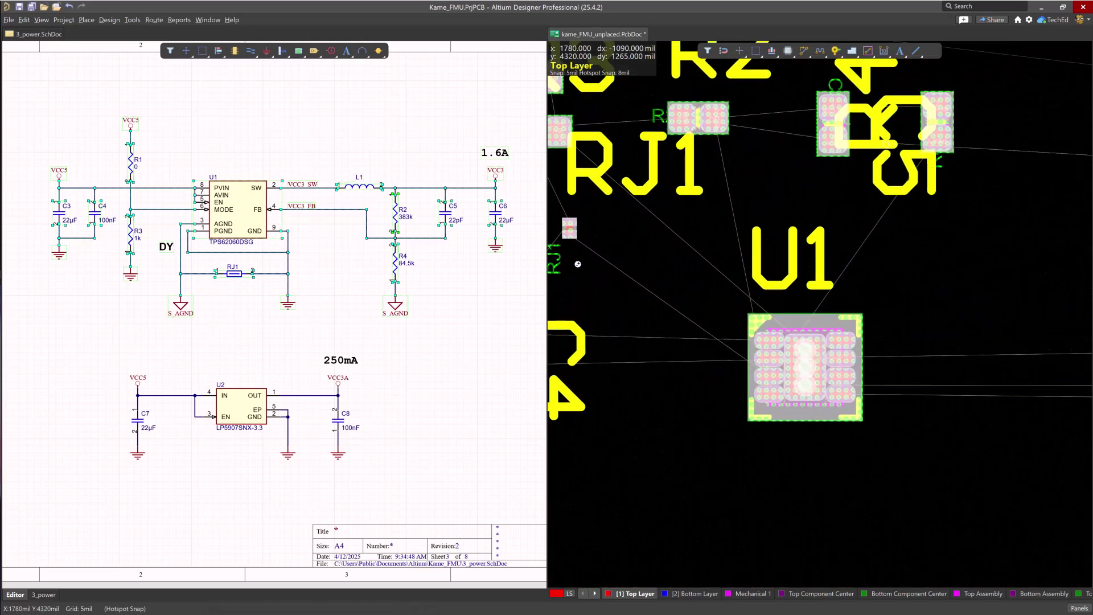
scroll(578, 263, "down", 1, "ctrl")
scroll(578, 264, "up", 2, "ctrl")
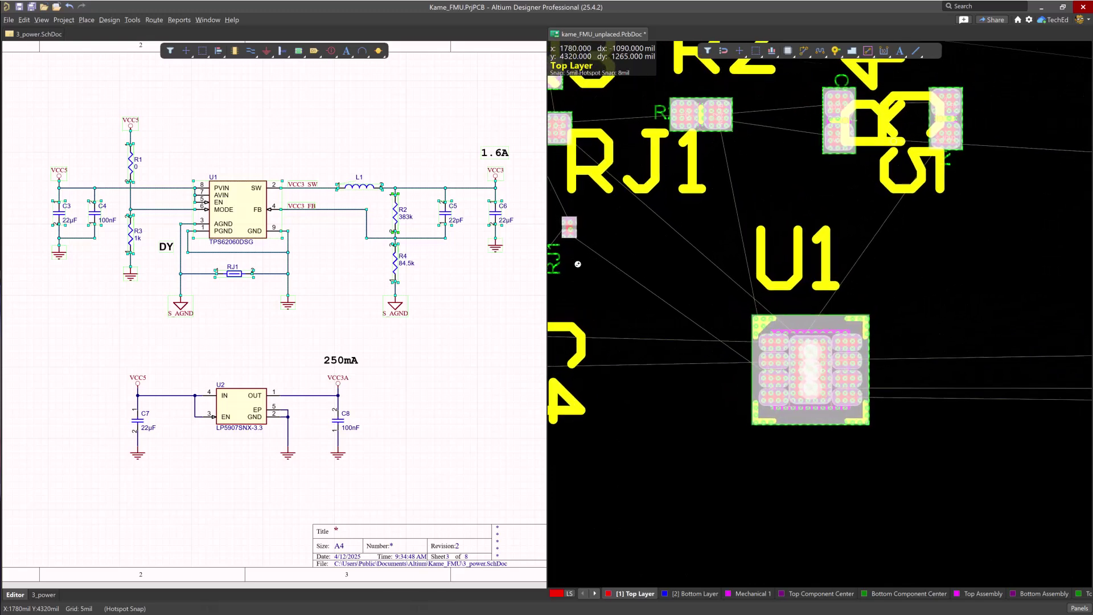
scroll(578, 264, "down", 2, "ctrl")
scroll(578, 264, "up", 1, "ctrl")
scroll(578, 264, "down", 3, "ctrl")
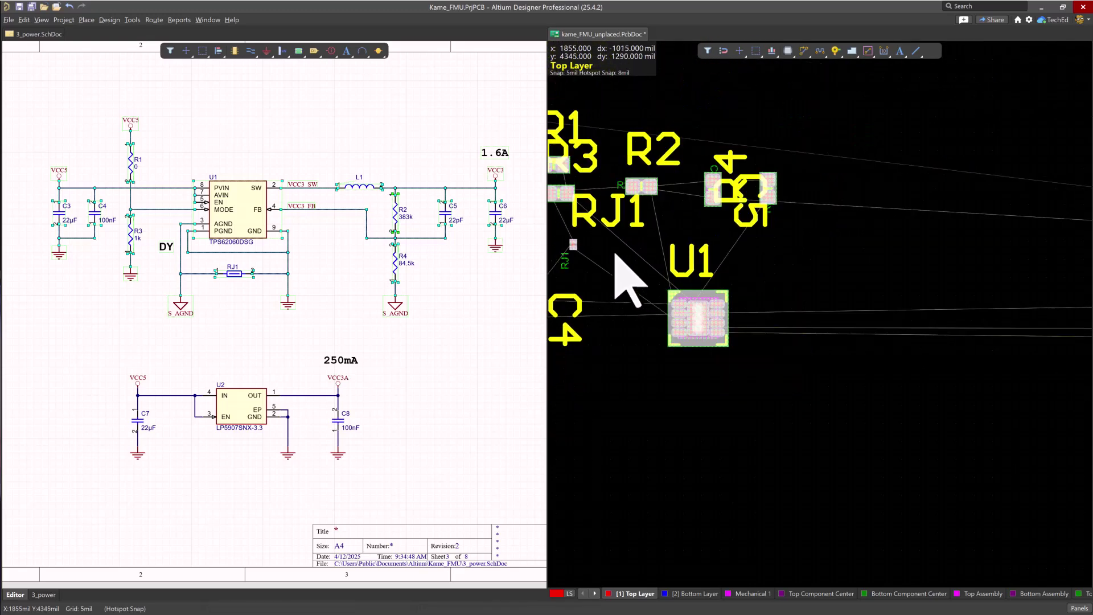
right_click_drag(615, 268, 710, 265)
right_click_drag(870, 293, 941, 395)
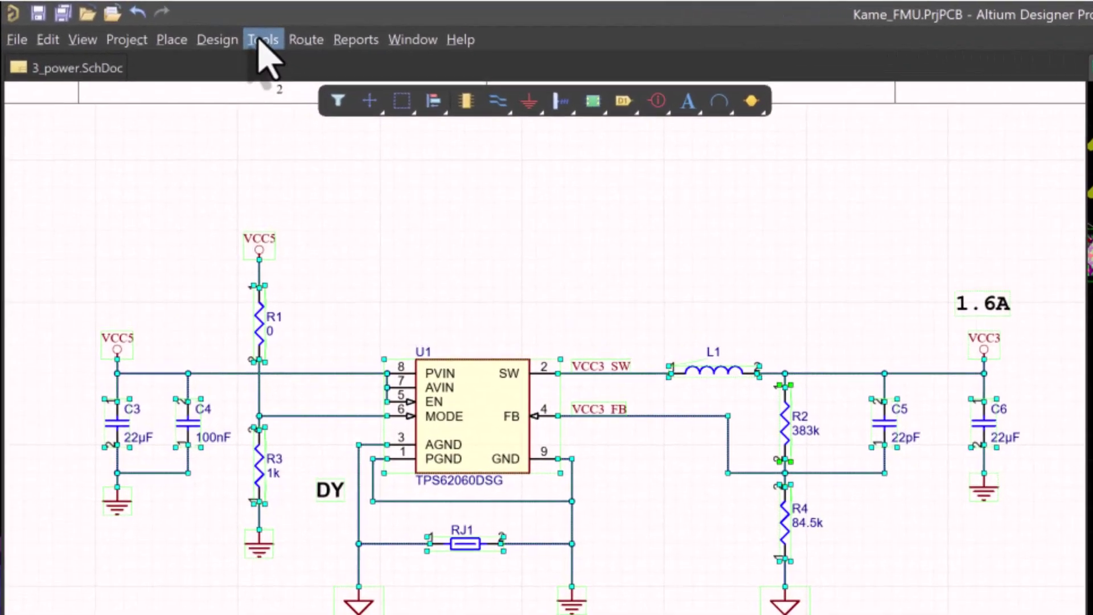
Arrange the selected regulator parts within the red room near L1, then deselect them
left_click(132, 20)
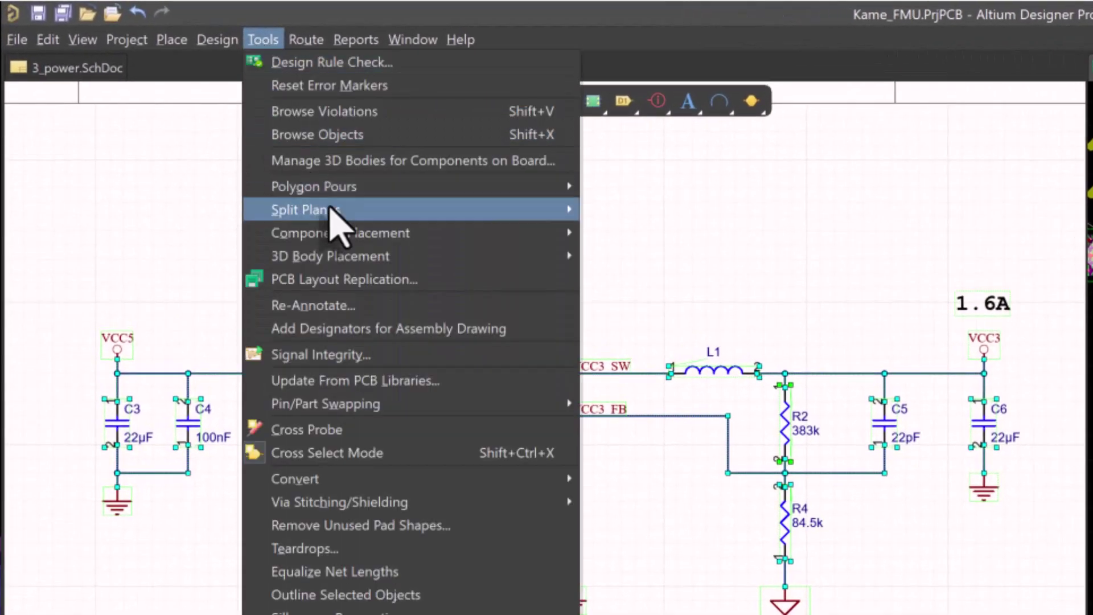
mouse_move(486, 237)
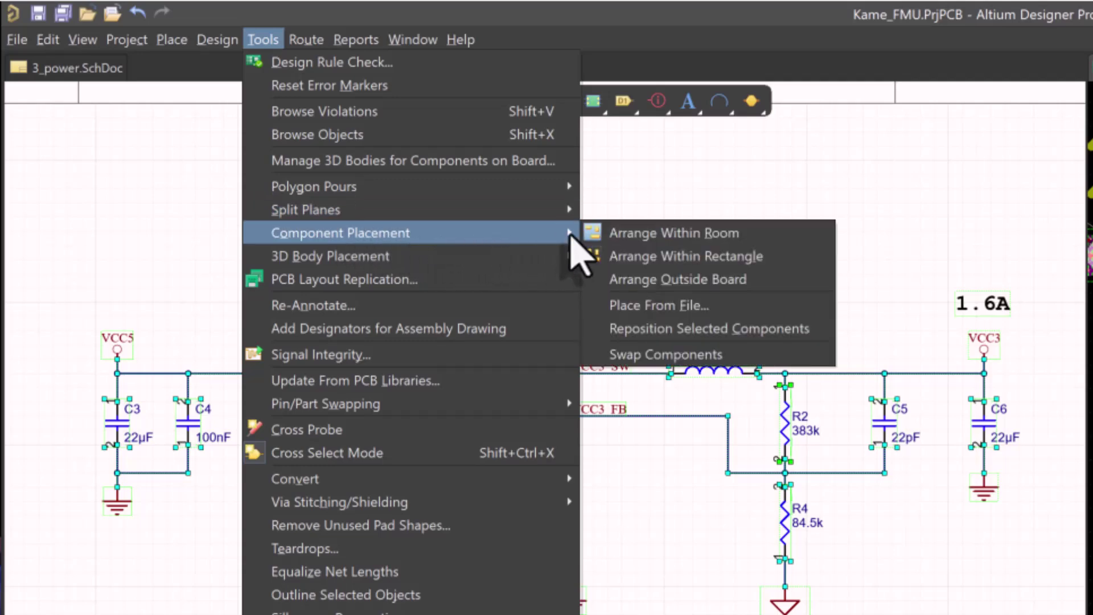
left_click(737, 239)
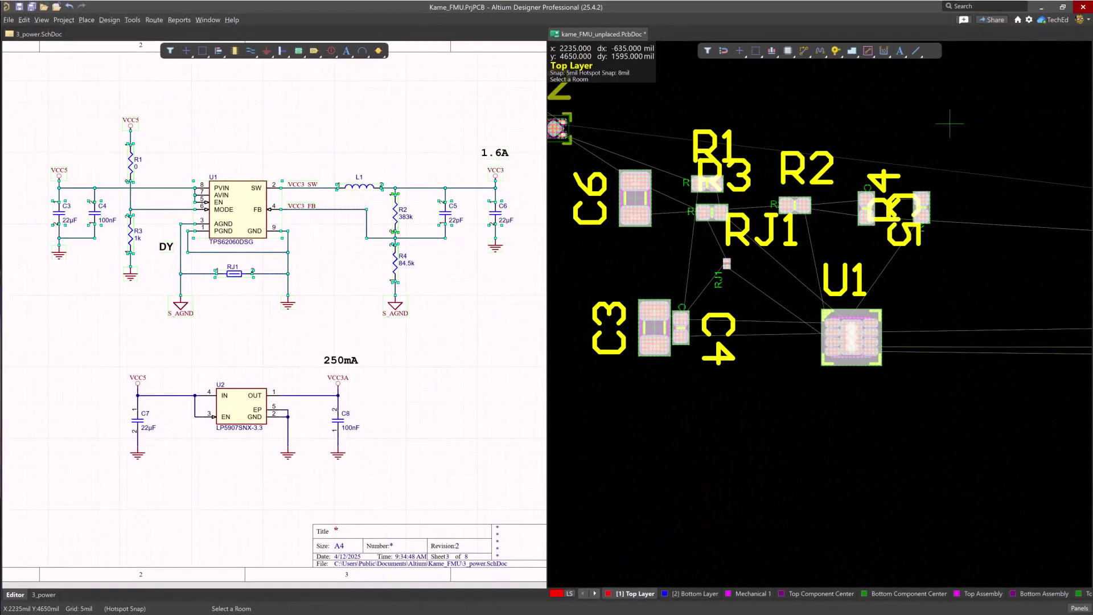
scroll(949, 126, "down", 3, "ctrl")
scroll(950, 126, "down", 2, "ctrl")
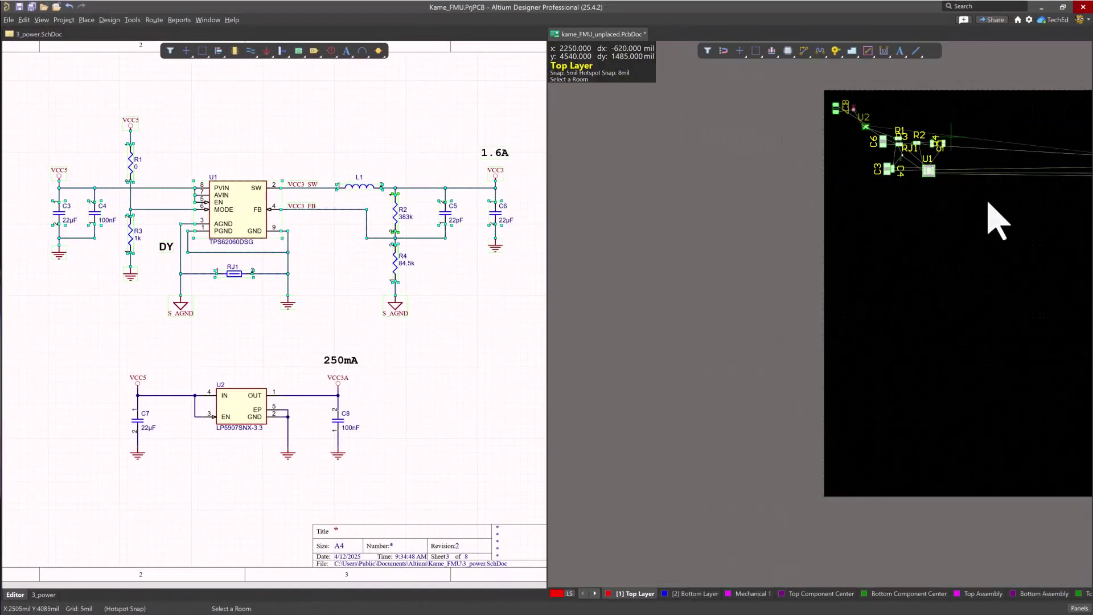
right_click_drag(1001, 232, 800, 244)
right_click_drag(938, 254, 723, 259)
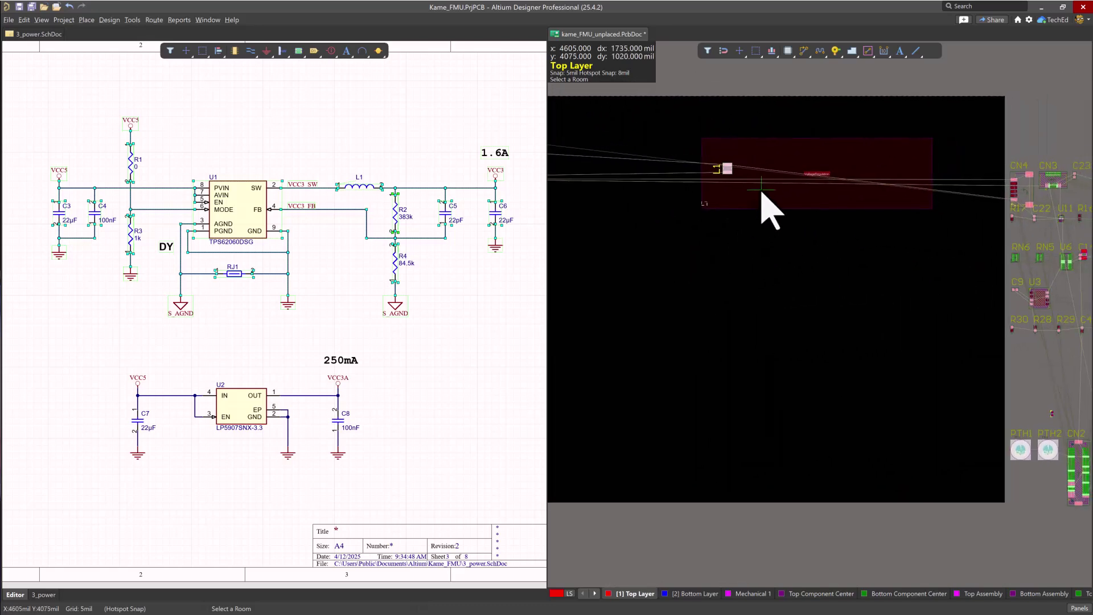
scroll(763, 191, "up", 4, "ctrl")
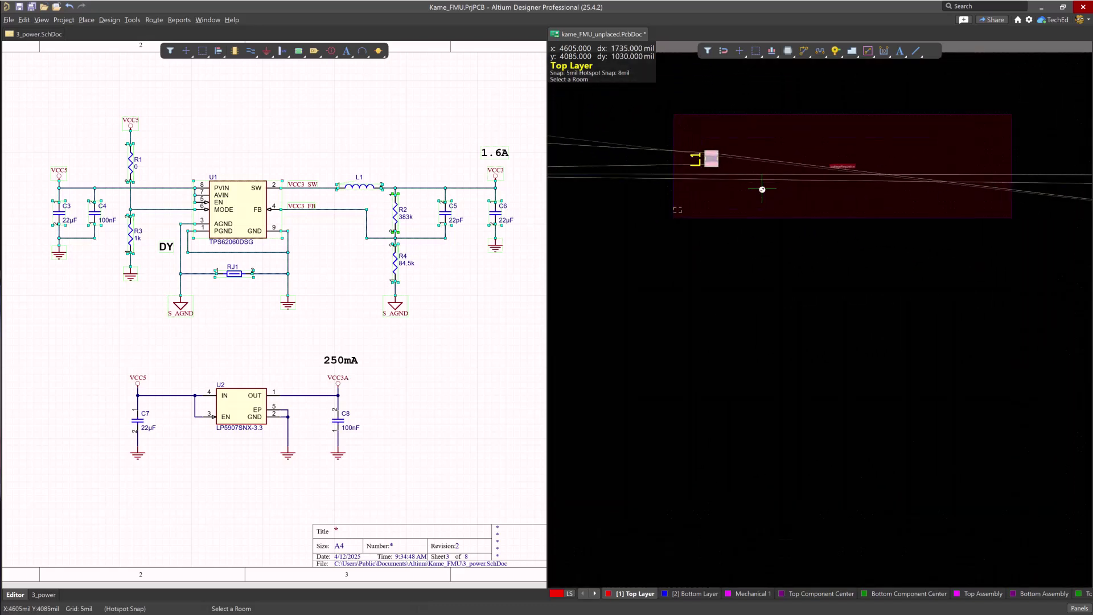
left_click(783, 213)
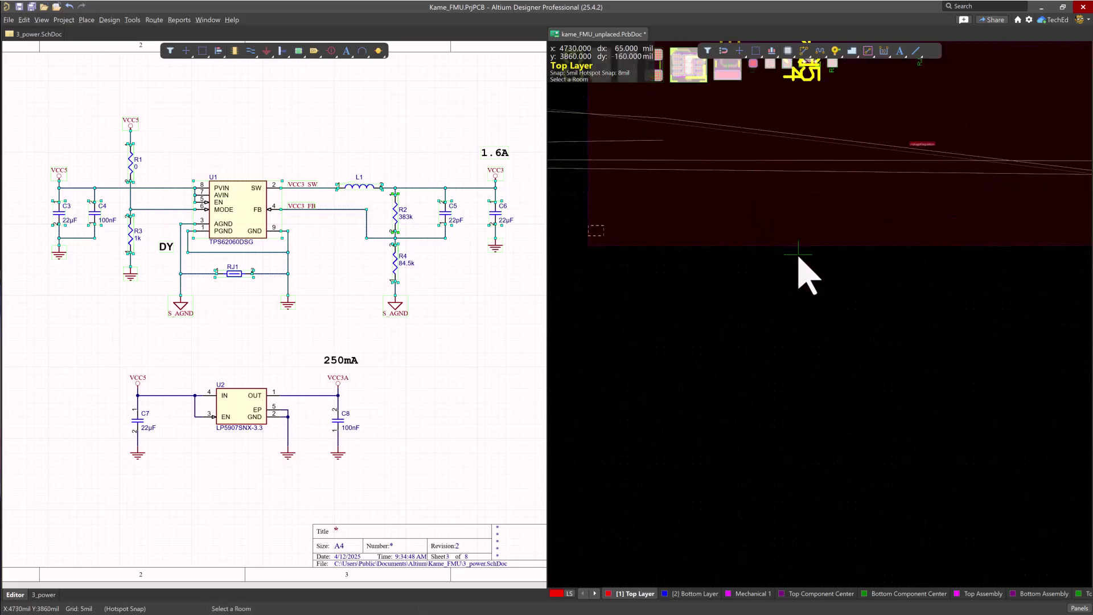
right_click_drag(771, 244, 796, 367)
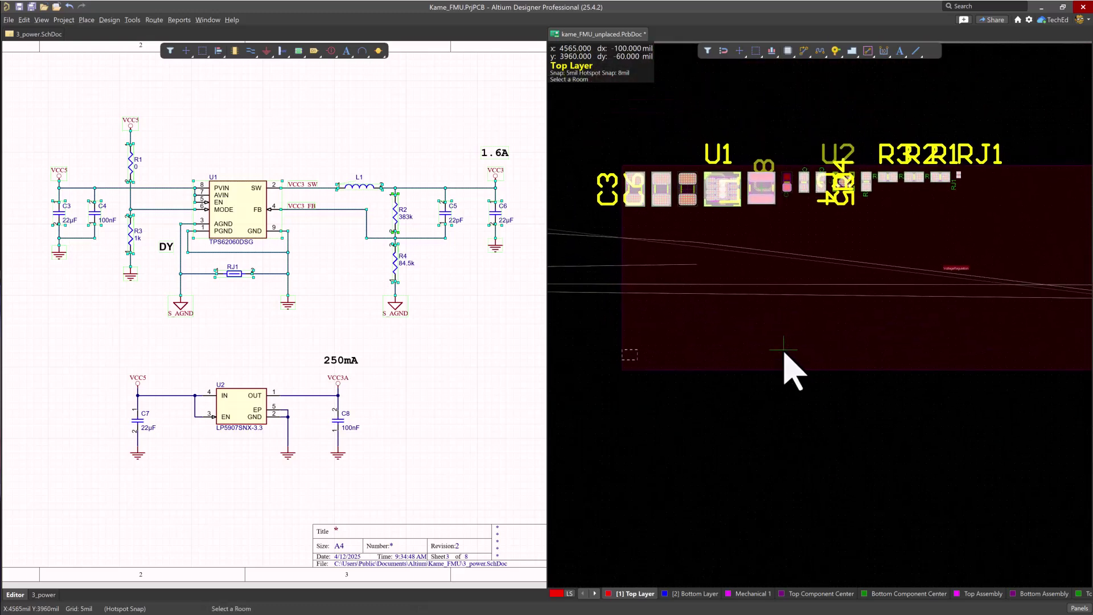
left_click(785, 353)
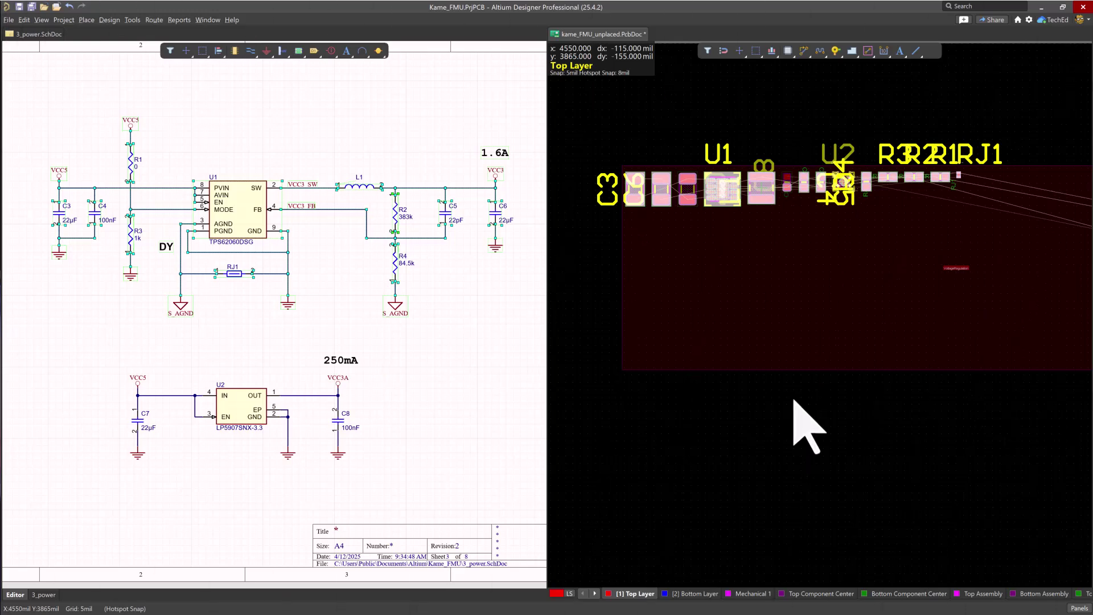
left_click(809, 428)
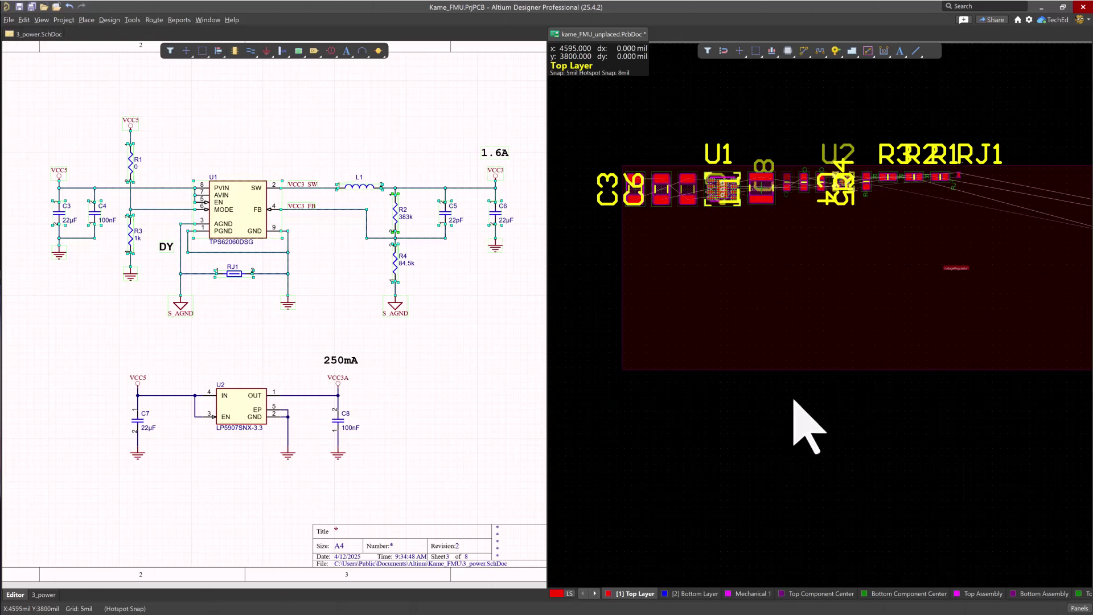
Drag a selection box around the whole U1 TPS62060 circuit on 3_power.SchDoc
scroll(794, 401, "down", 4, "ctrl")
right_click_drag(776, 426, 846, 334)
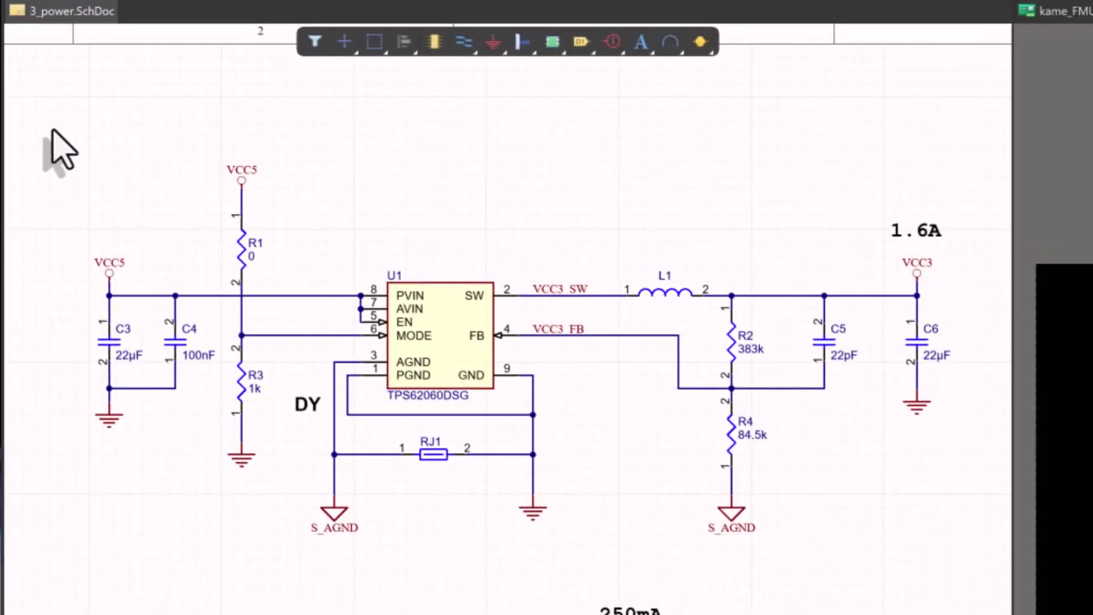
left_click_drag(54, 114, 969, 564)
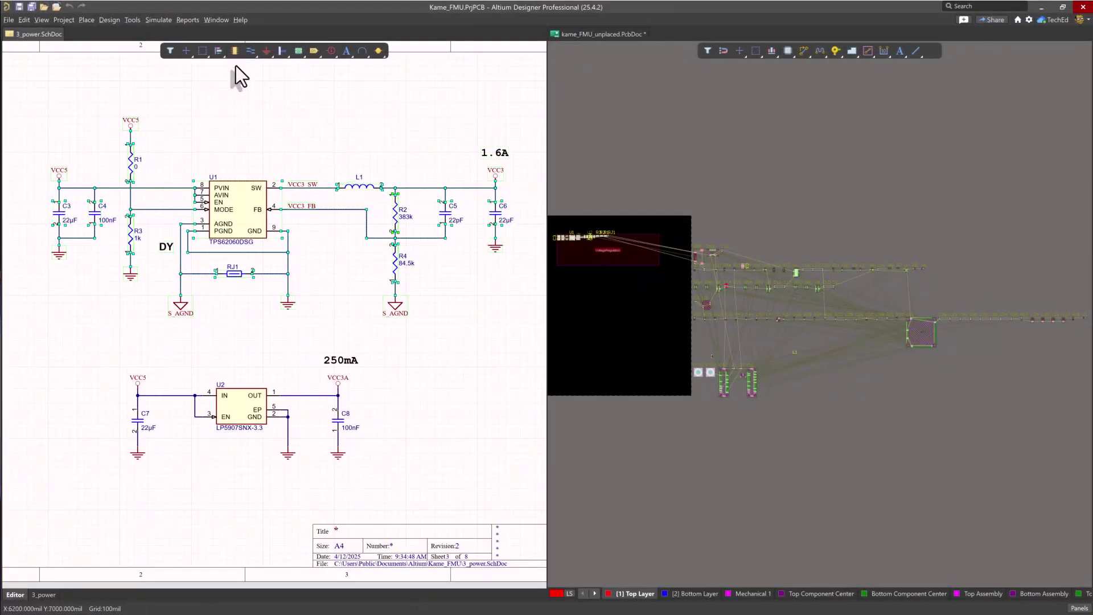
Activate the PCB and launch Tools » Component Placement » Arrange Within Rectangle
left_click(132, 19)
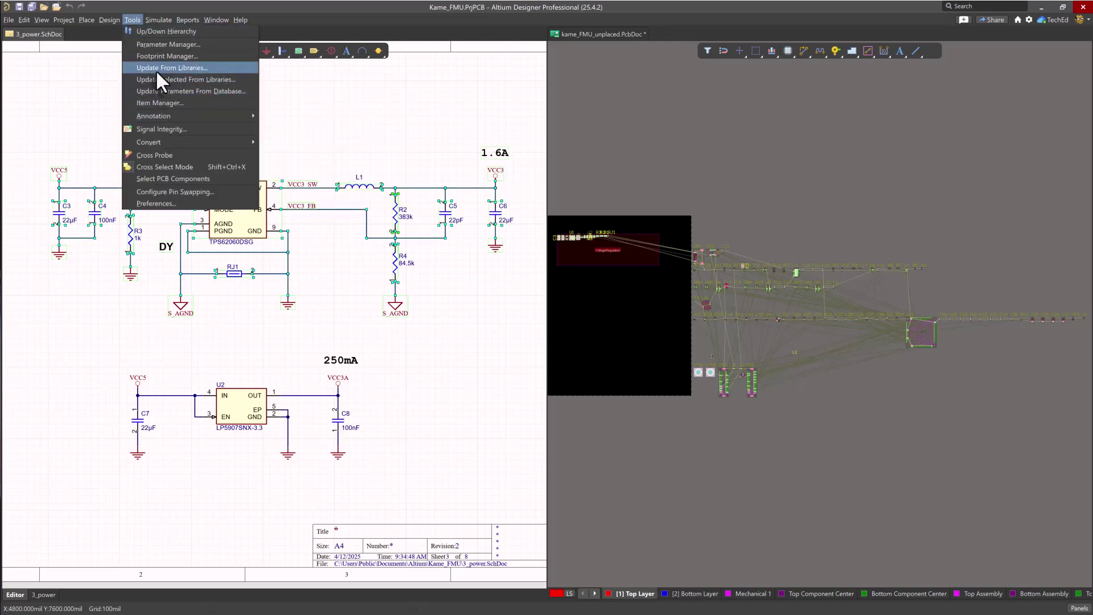
left_click(131, 21)
left_click(602, 33)
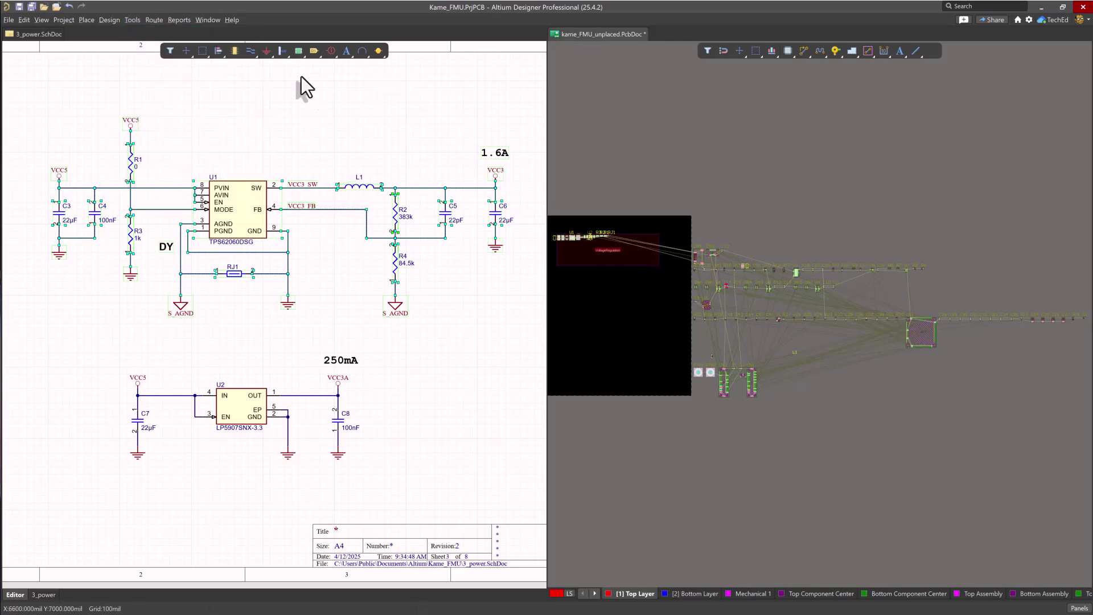
left_click(133, 21)
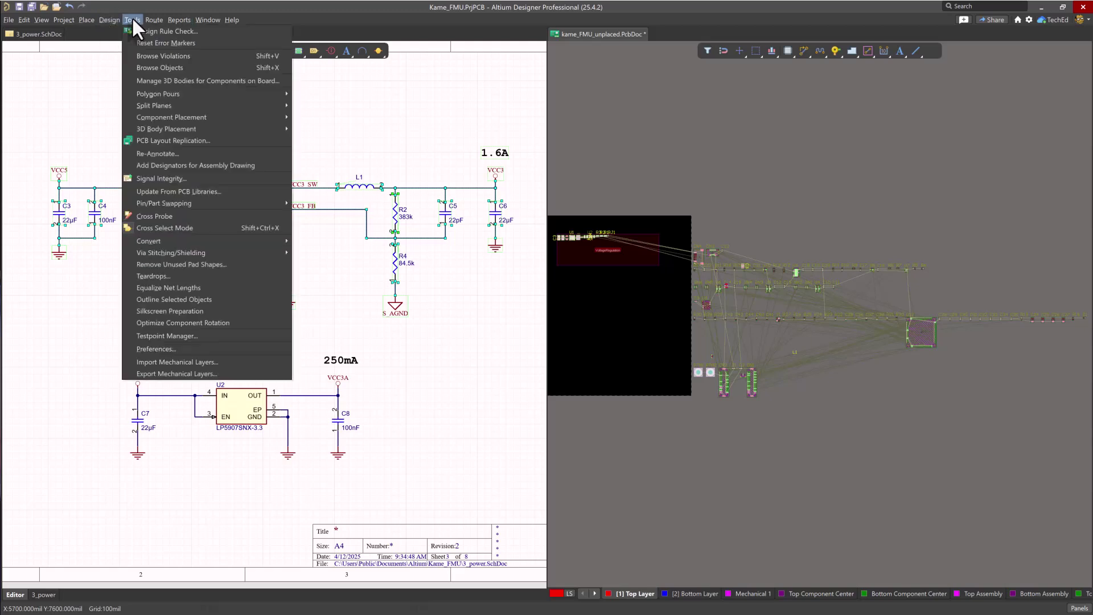
mouse_move(180, 117)
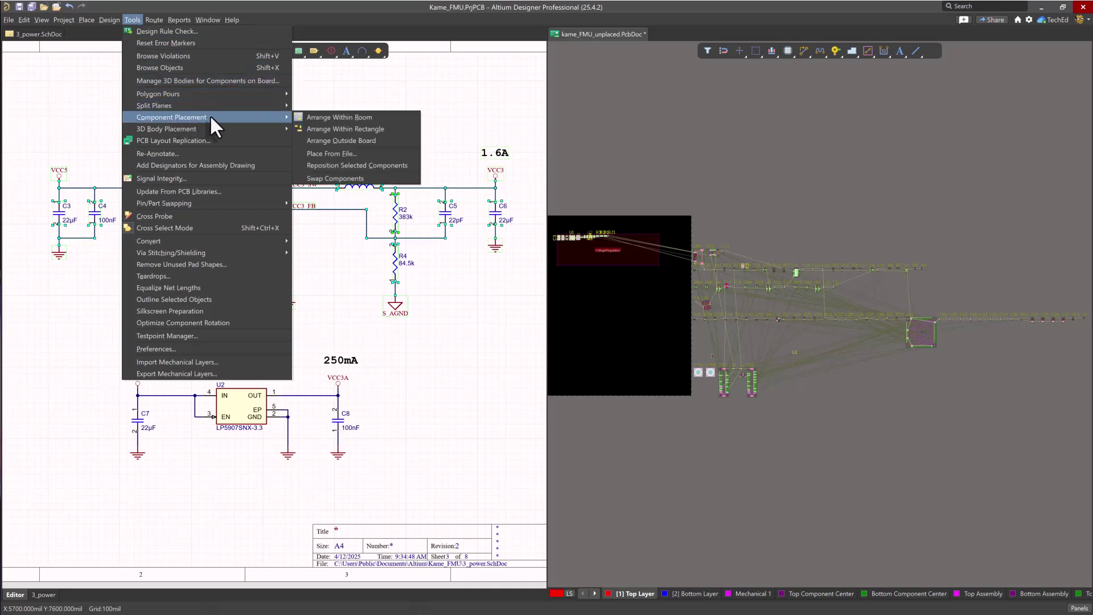
left_click(390, 128)
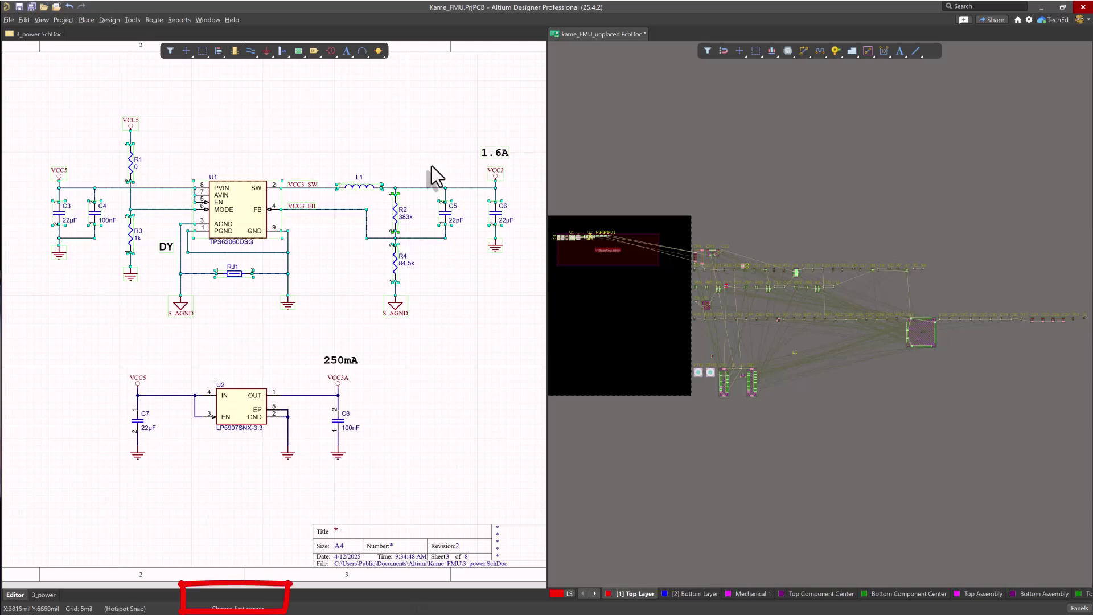
Pick a first corner for the packing area, then abandon that attempt
scroll(607, 312, "left", 3, "shift")
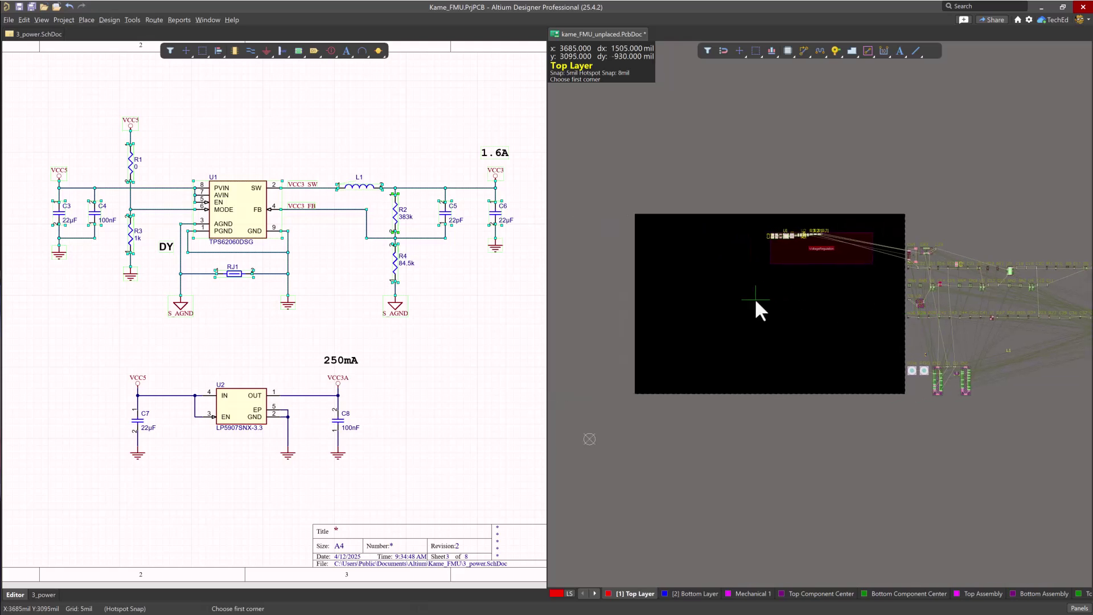
scroll(756, 300, "up", 5, "ctrl")
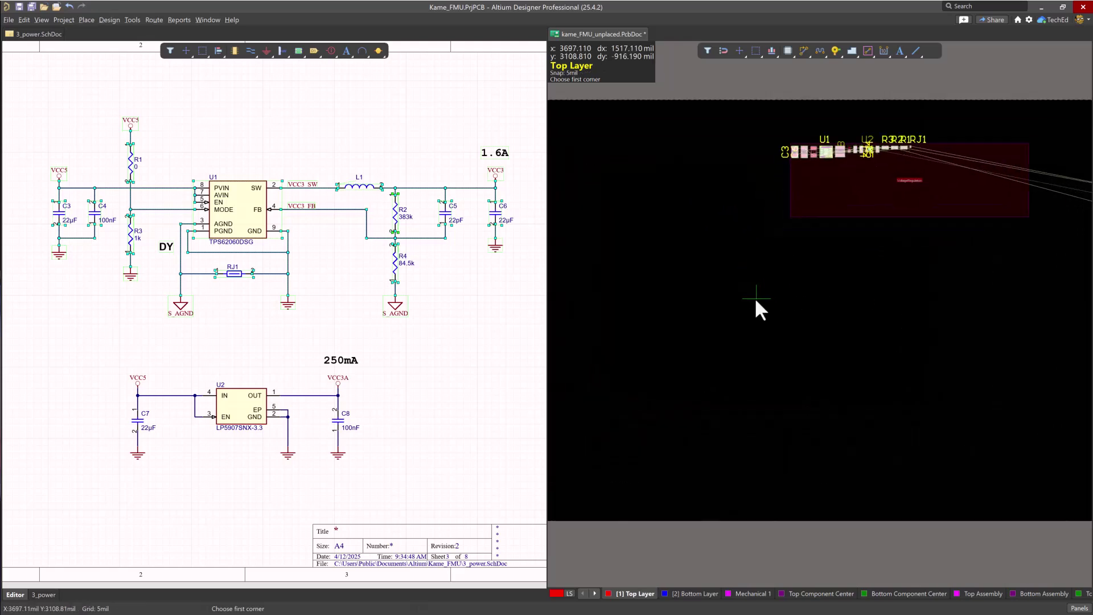
left_click(681, 253)
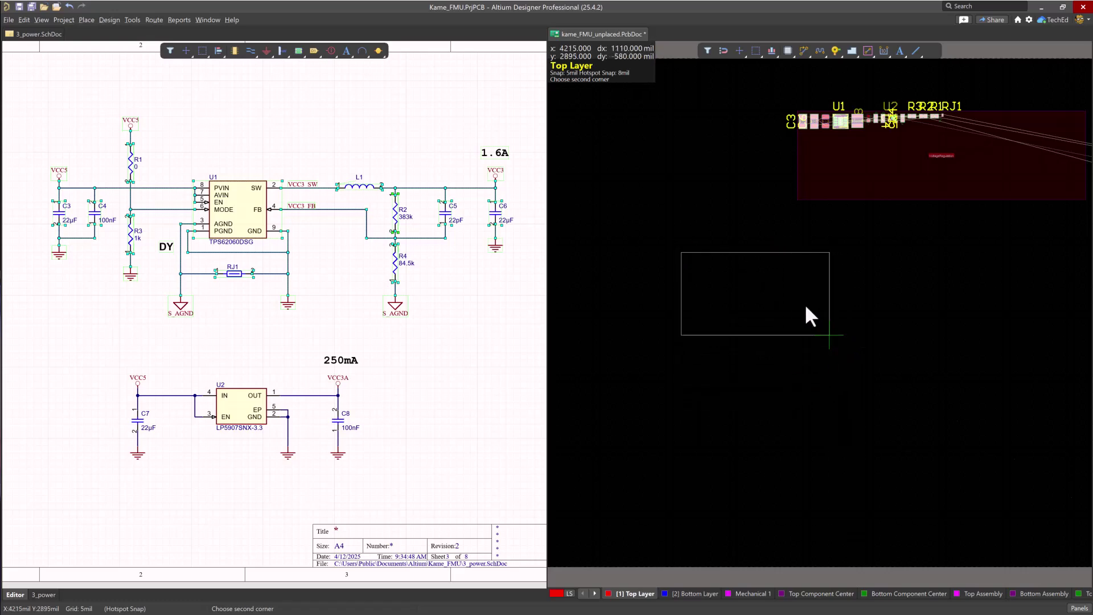
right_click_drag(581, 117, 793, 261)
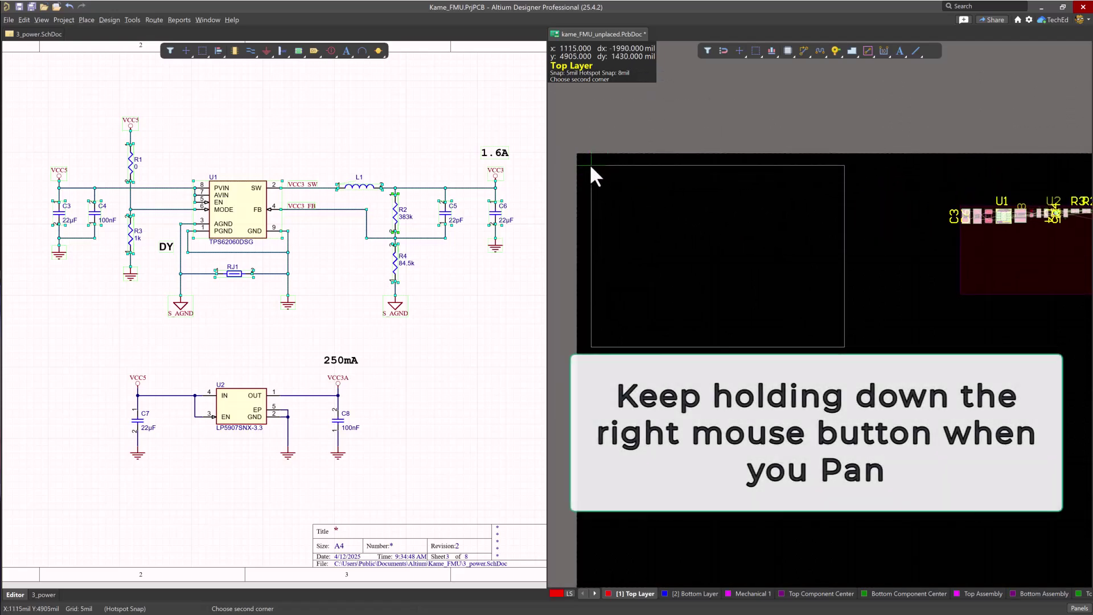
left_click(590, 166)
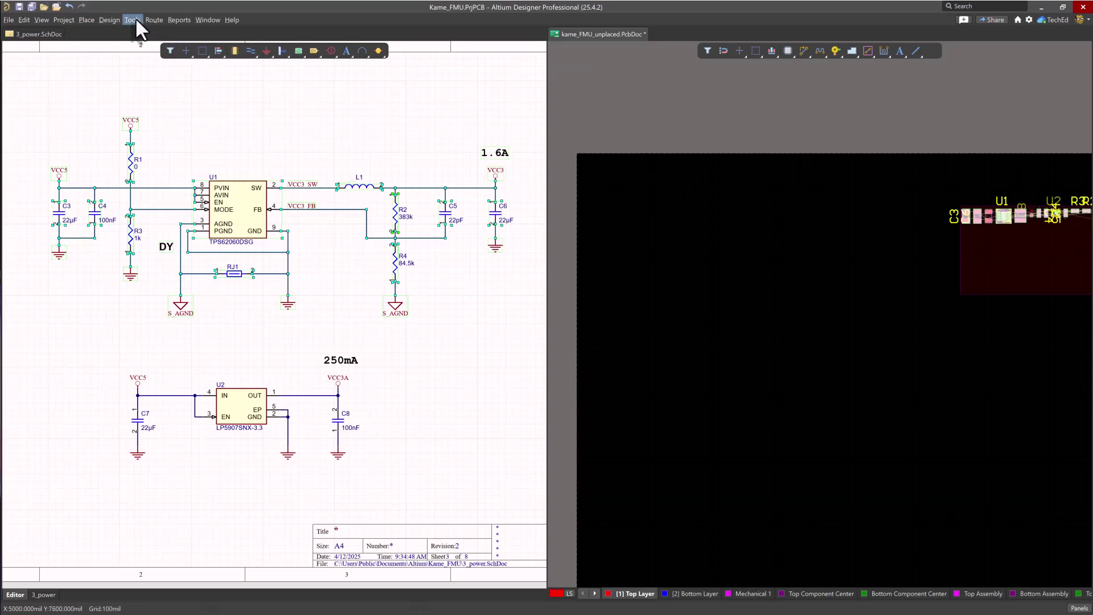
Rerun Arrange Within Rectangle and pack the U1 parts into empty board space at left
left_click(131, 20)
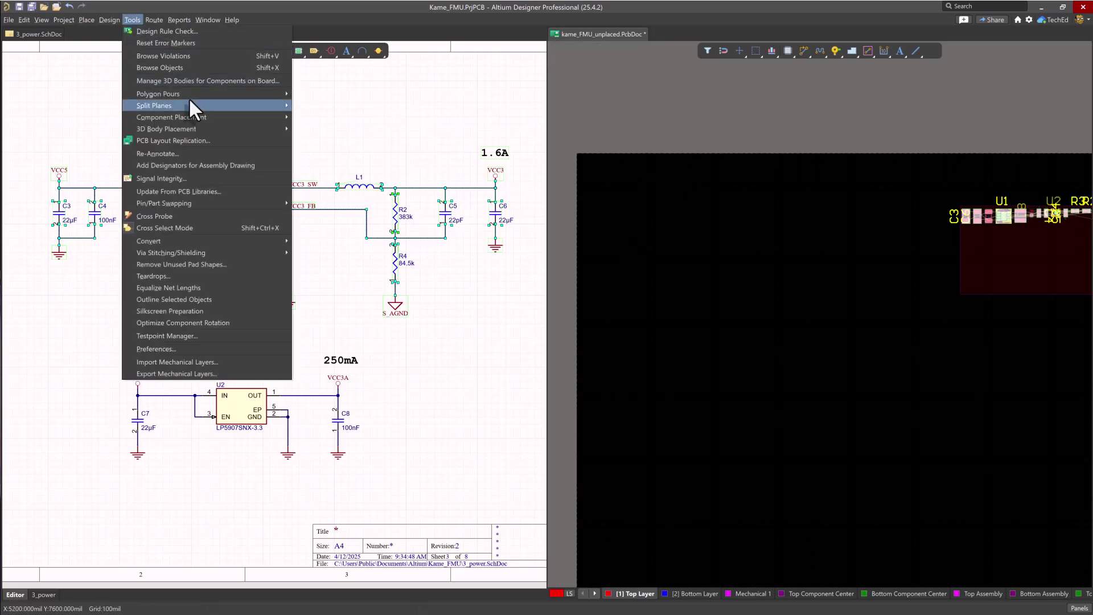
mouse_move(222, 116)
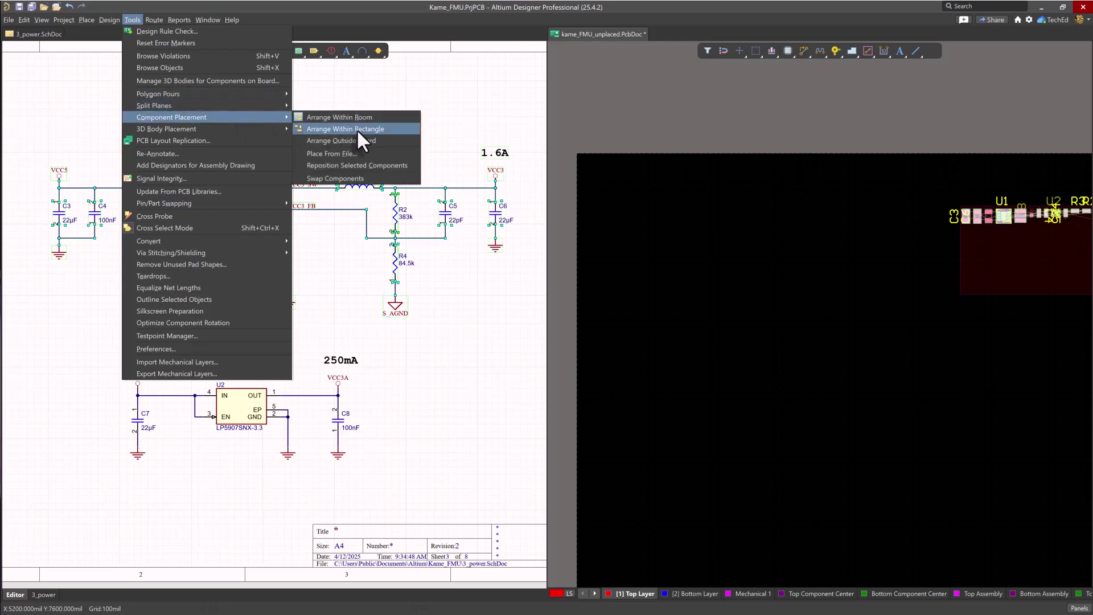
left_click(357, 128)
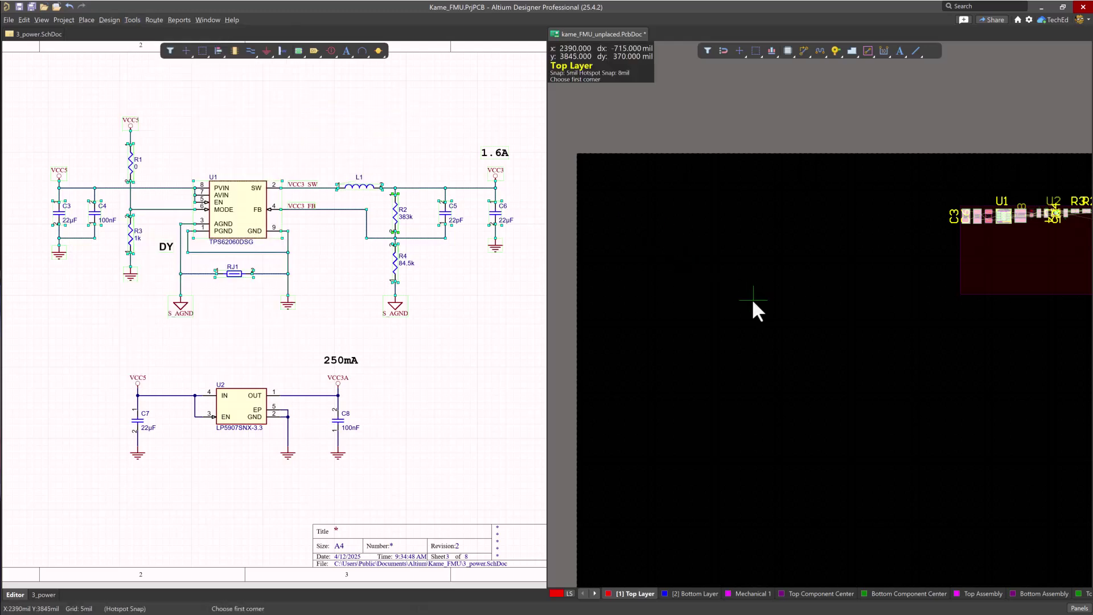
right_click_drag(655, 220, 835, 309)
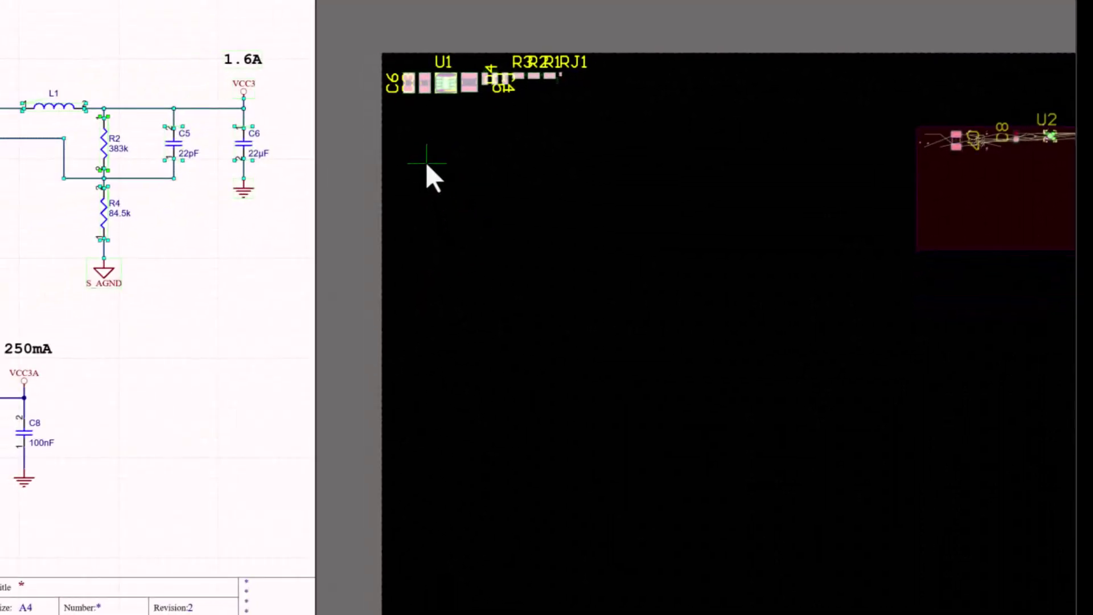
mouse_move(426, 161)
left_mouse_down()
mouse_move(607, 254)
mouse_move(679, 311)
left_mouse_up()
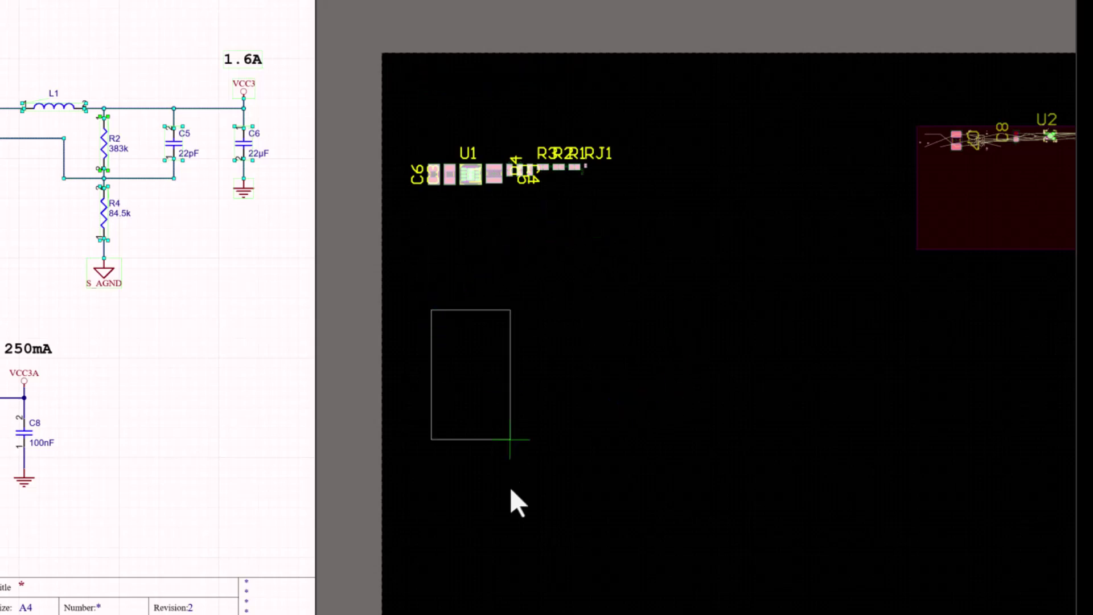
left_click(538, 546)
left_click(435, 121)
left_click(605, 196)
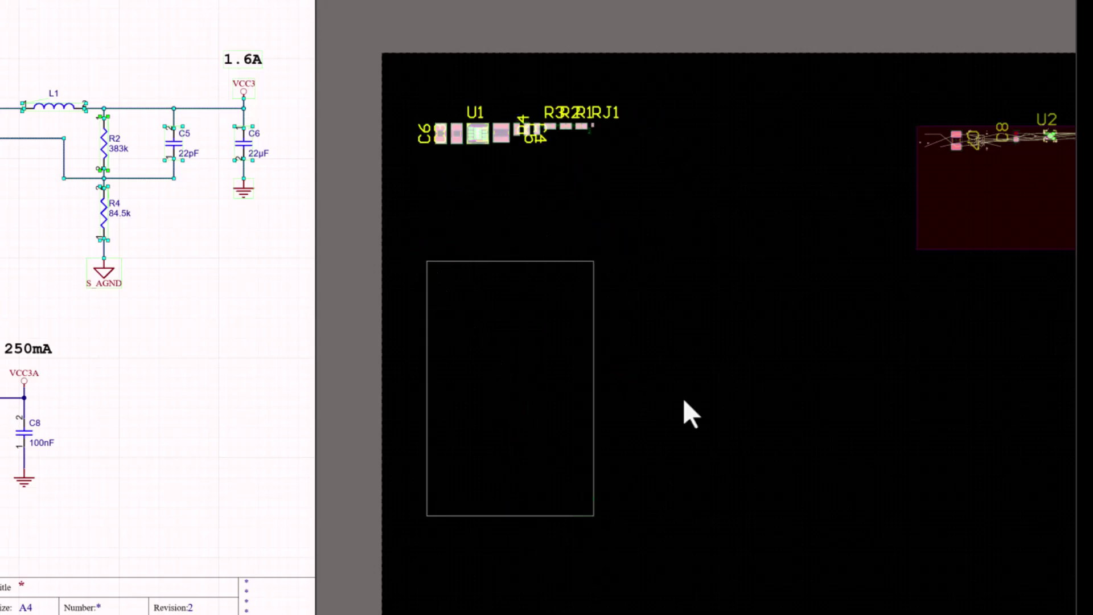
left_click(527, 397)
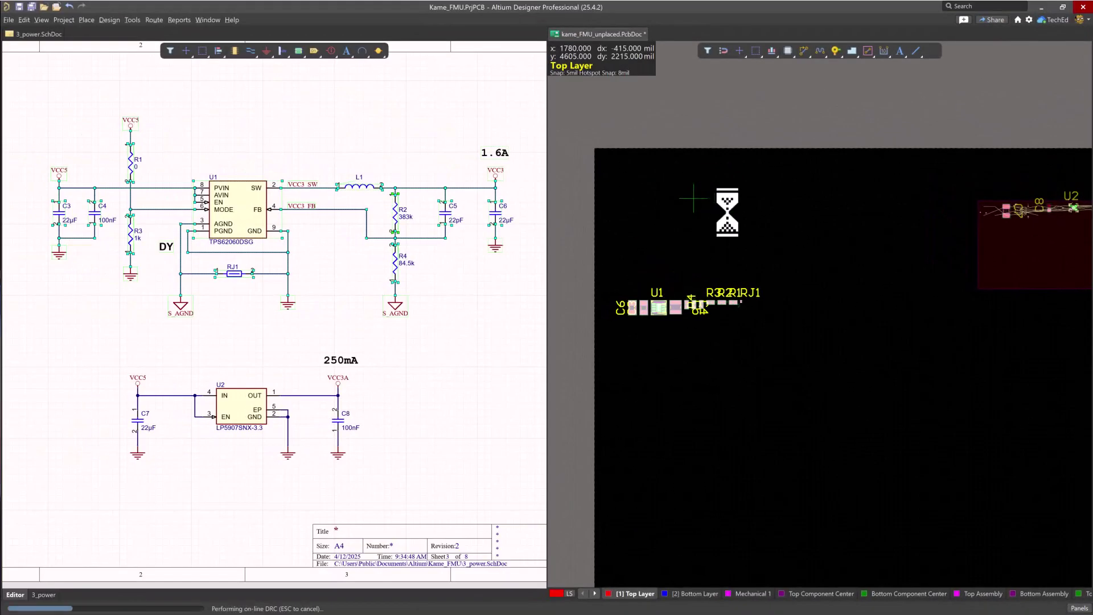
Clear the selection and zoom in on the U1 regulator group
left_click(765, 227)
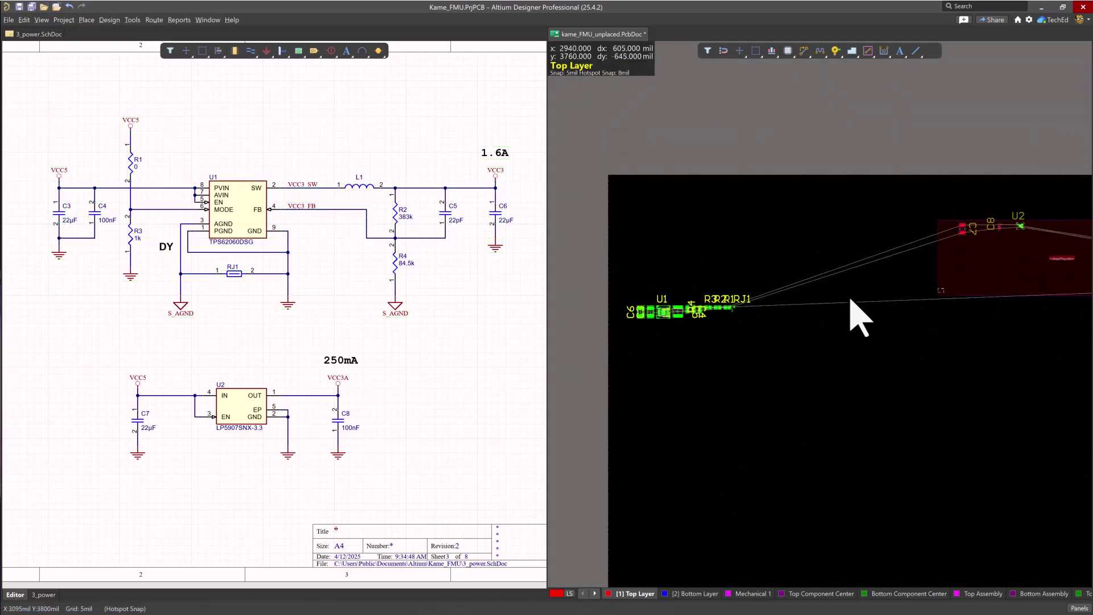
right_click_drag(859, 313, 761, 237)
scroll(751, 157, "up", 4, "ctrl")
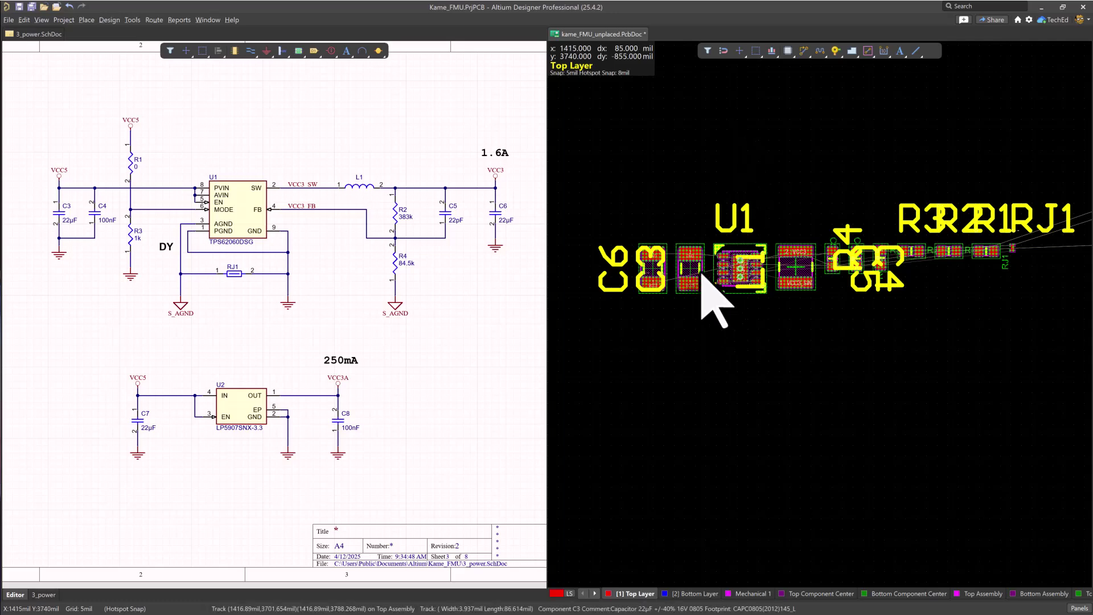
scroll(688, 278, "up", 2, "ctrl")
Move C3 and C6 (rotated 180°) tight against U1, then refine C3's position
left_click_drag(685, 282, 750, 205)
key("space")
key("space")
key("space")
key("space")
key("space")
mouse_move(849, 288)
left_mouse_down()
mouse_move(866, 312)
mouse_move(854, 268)
mouse_move(856, 280)
left_mouse_up()
scroll(706, 217, "up", 2, "ctrl")
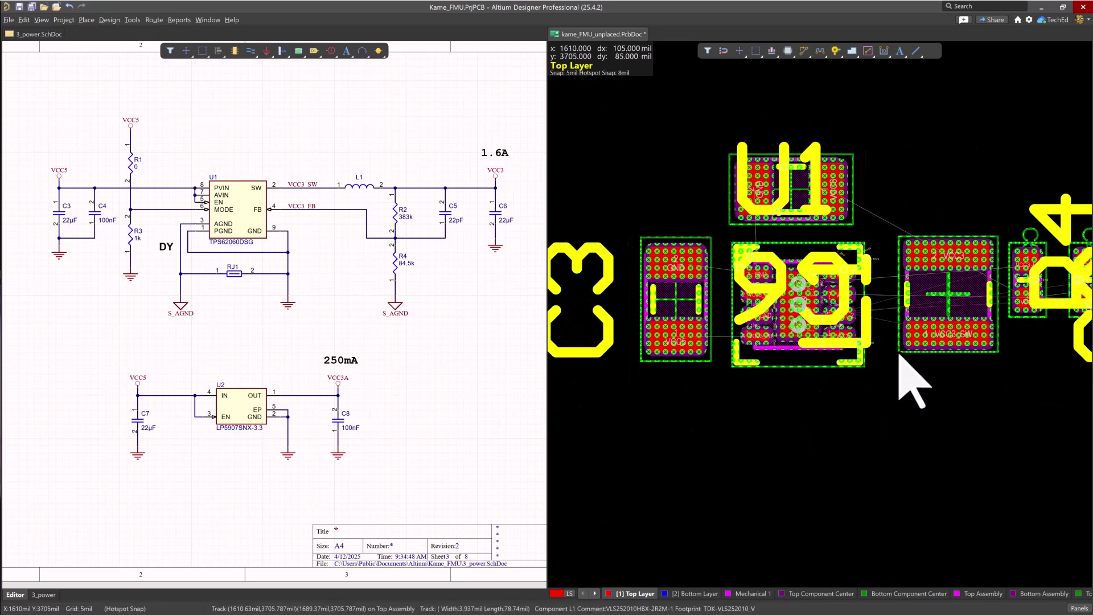
scroll(800, 419, "down", 2, "ctrl")
right_click_drag(800, 423, 774, 385)
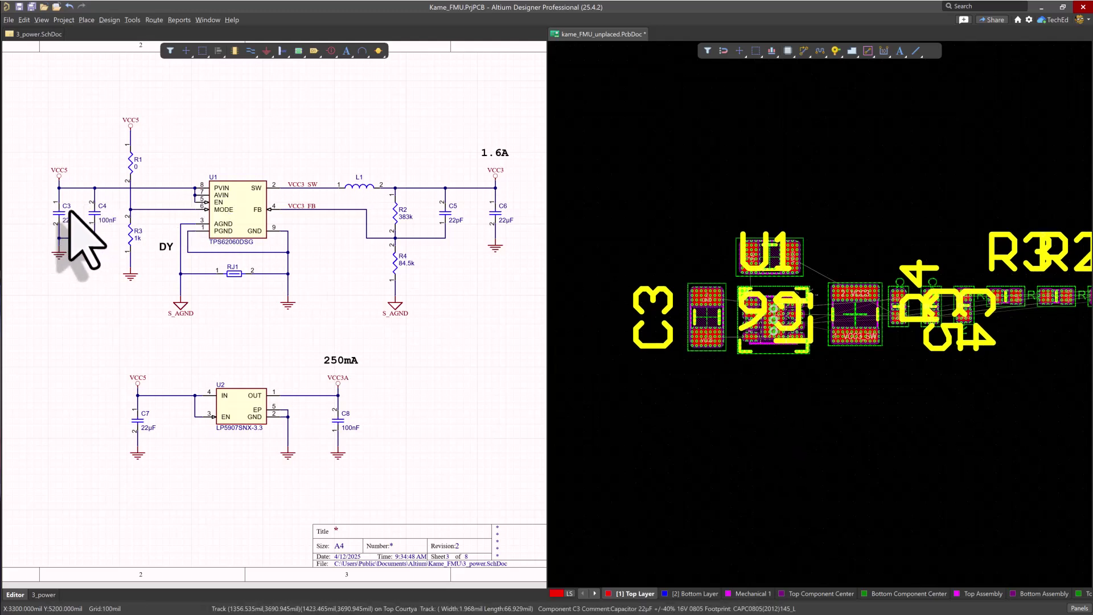
left_click_drag(690, 310, 713, 318)
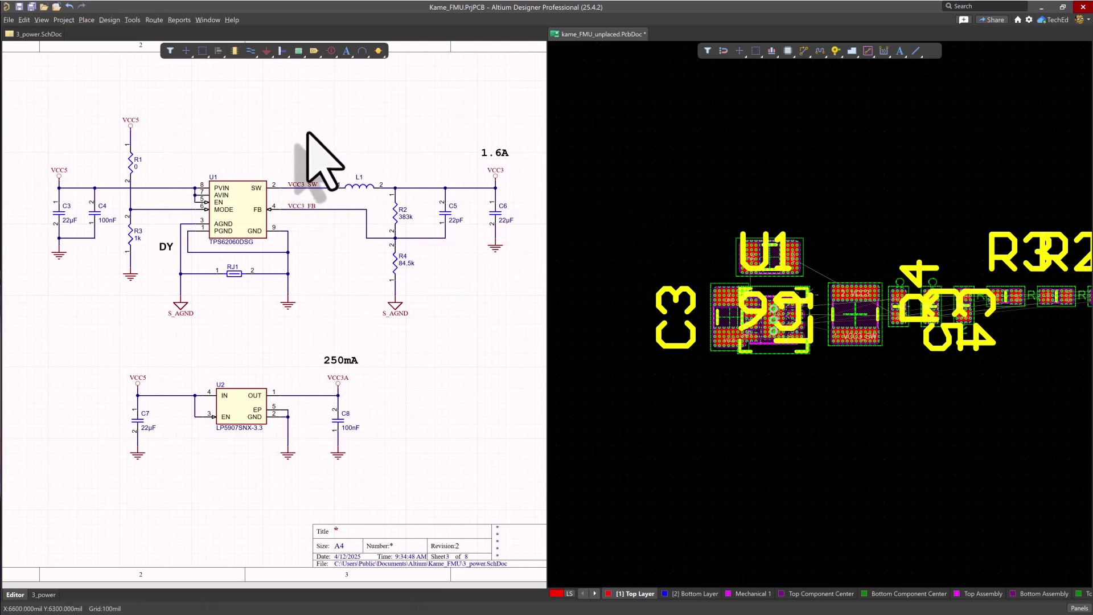
Select C3, C4 and U1 on the power schematic to cross-highlight them on the PCB
left_click(221, 120)
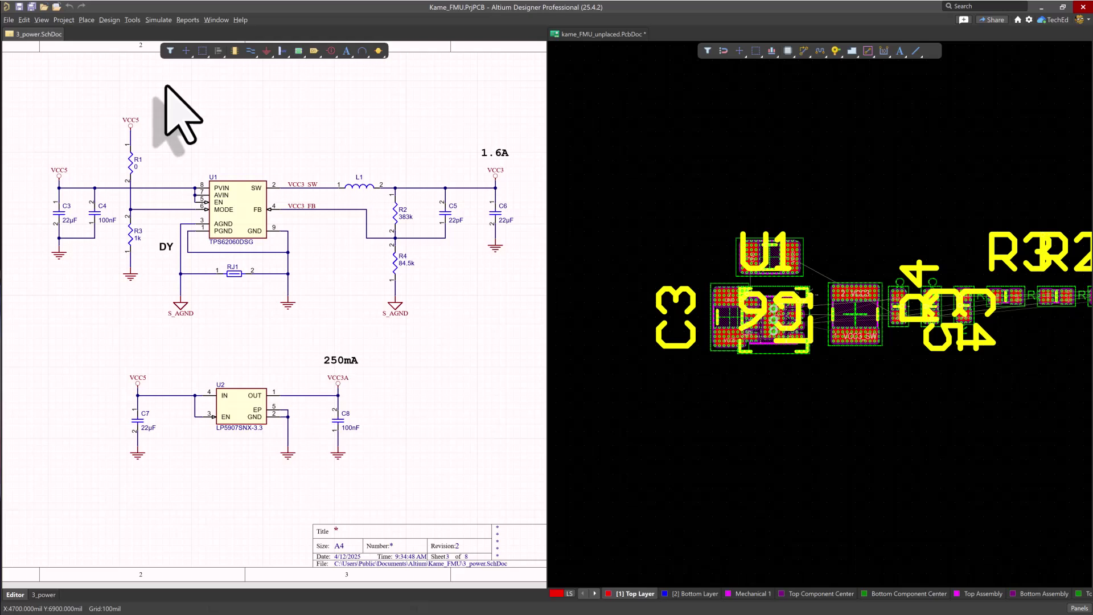
left_click(59, 215)
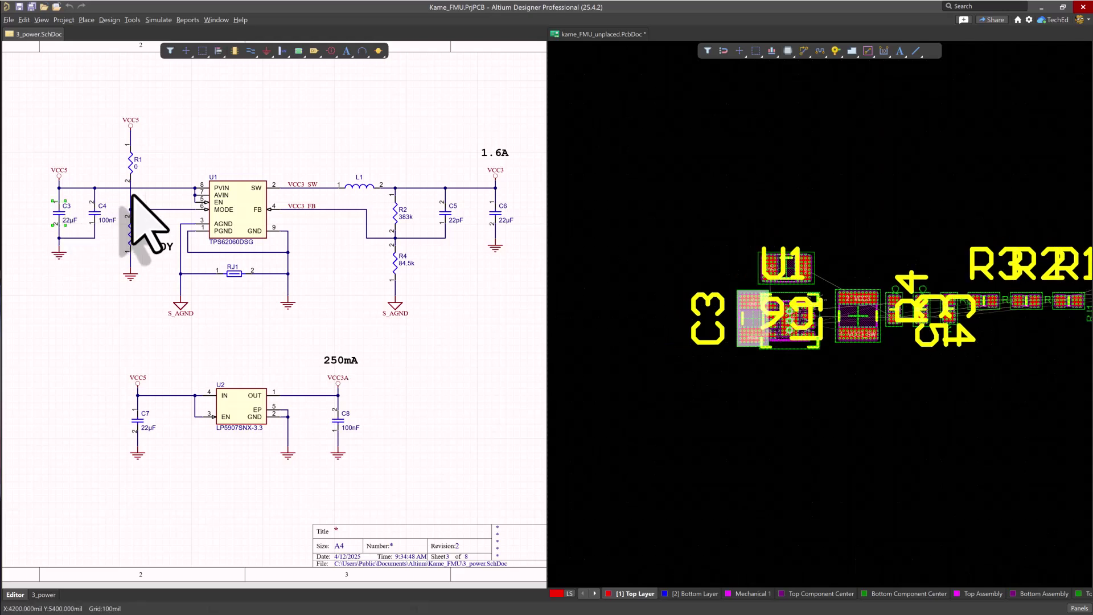
left_click(94, 218, "shift")
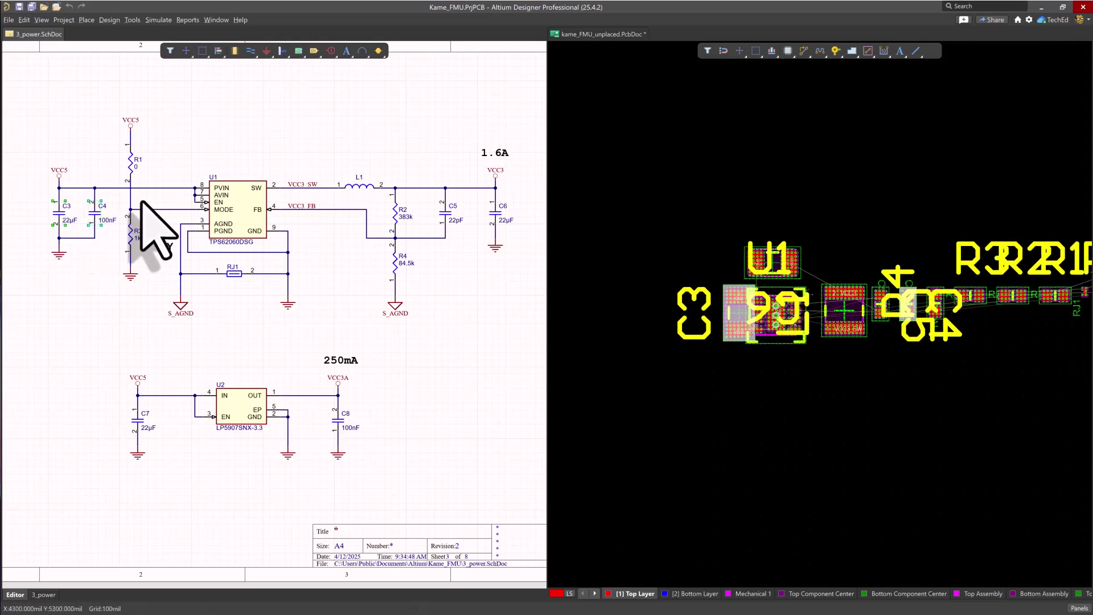
key("d")
key("y")
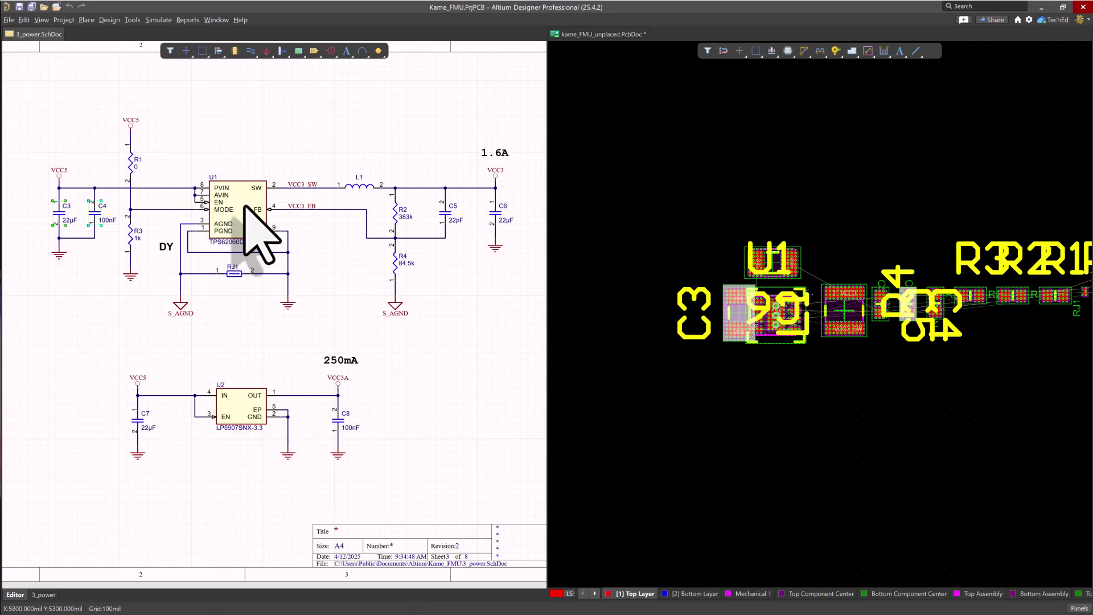
left_click(244, 206)
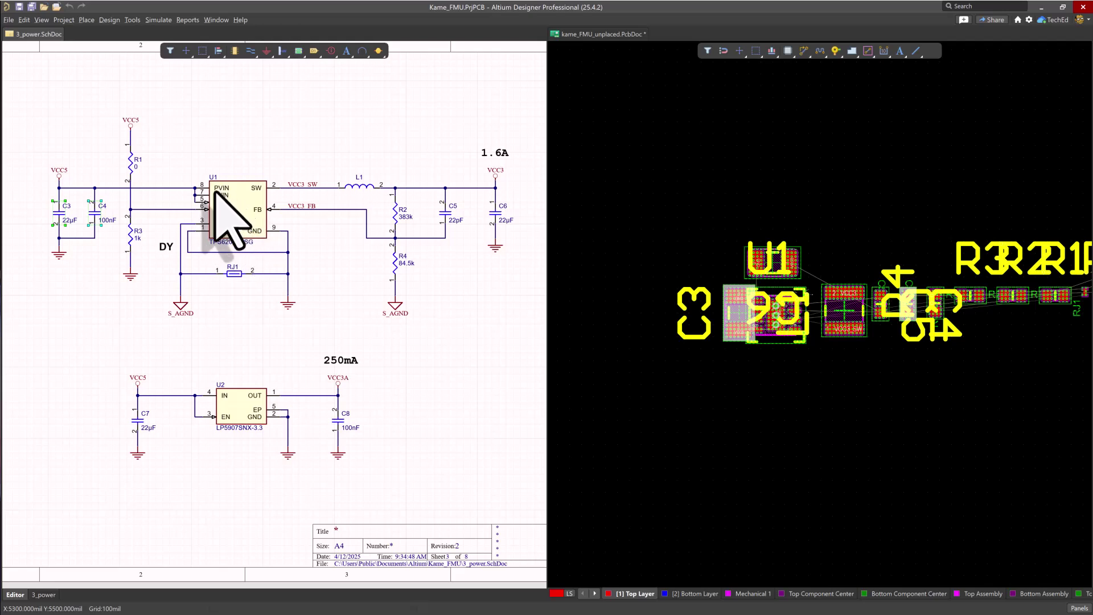
left_click(245, 204)
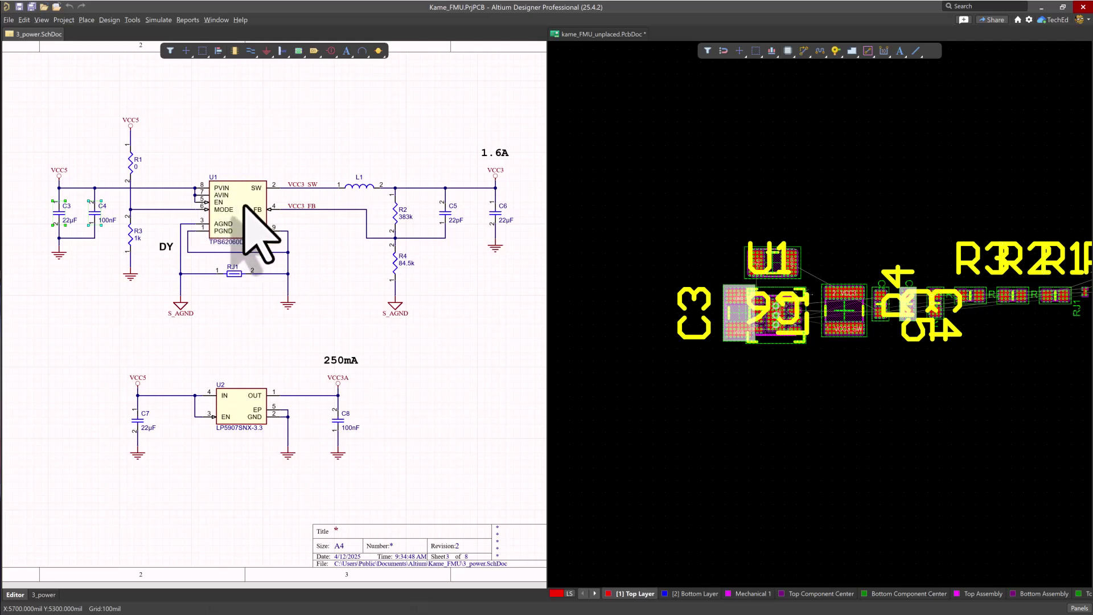
left_click(245, 206)
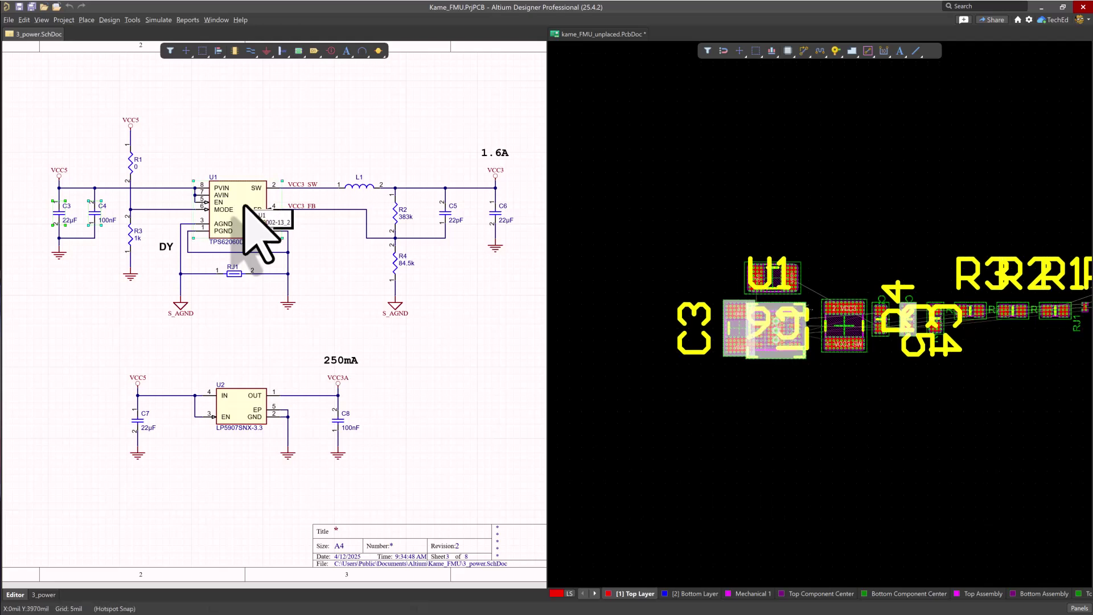
Reposition the selected parts, placing C3 beside U1 and rotating C4 180°
left_click(622, 34)
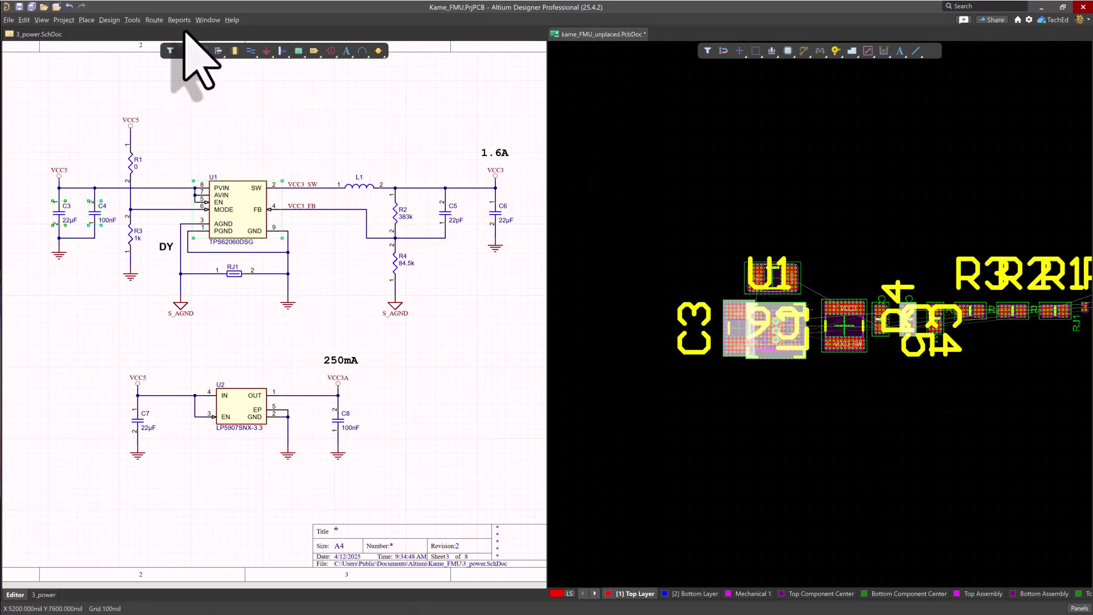
left_click(132, 19)
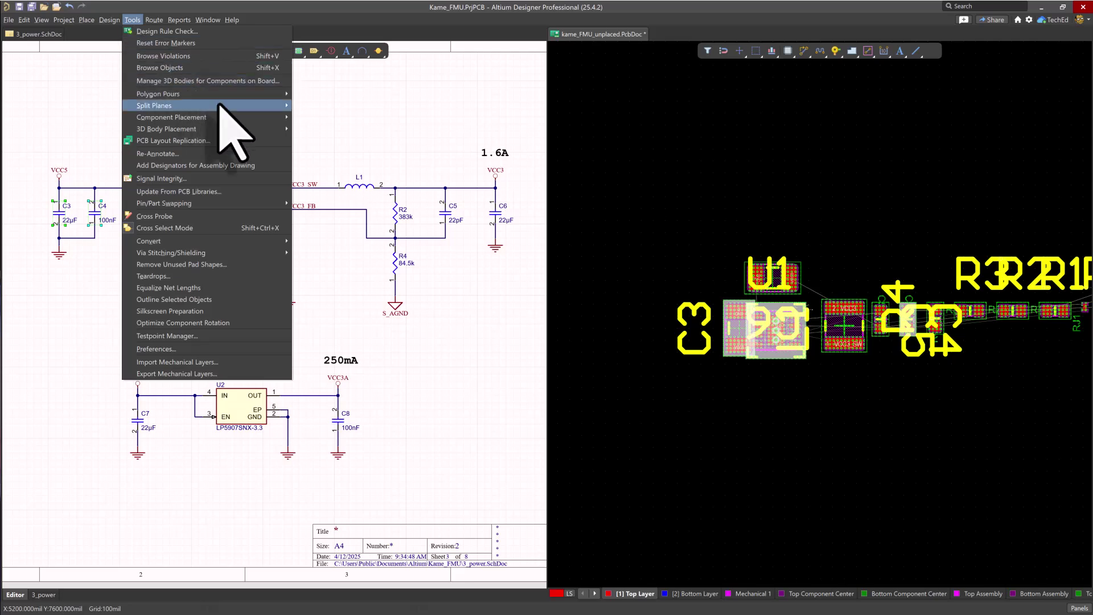
mouse_move(268, 117)
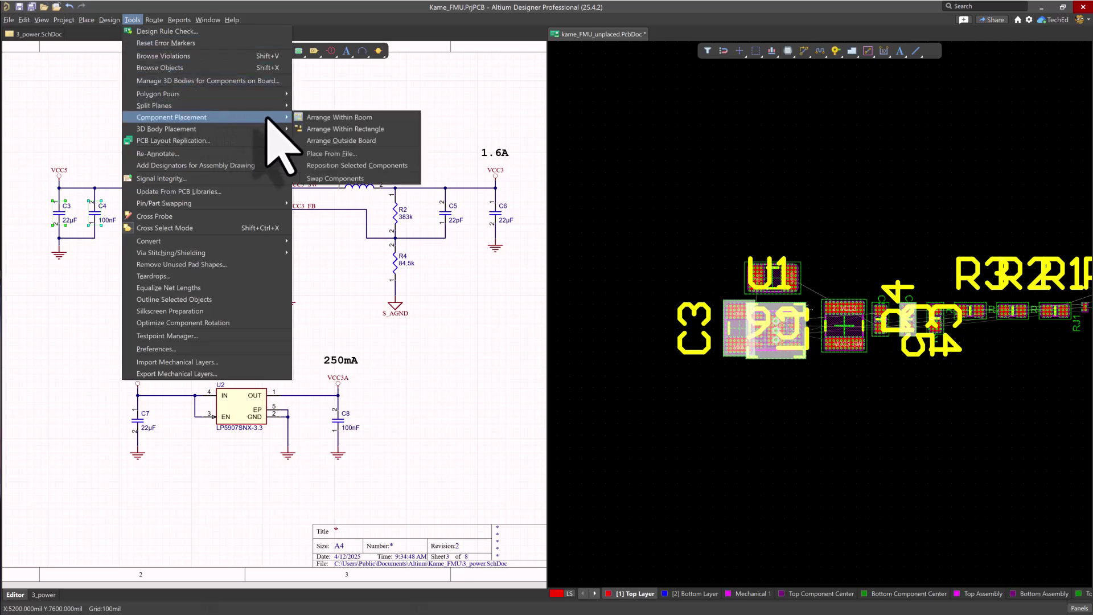
left_click(377, 165)
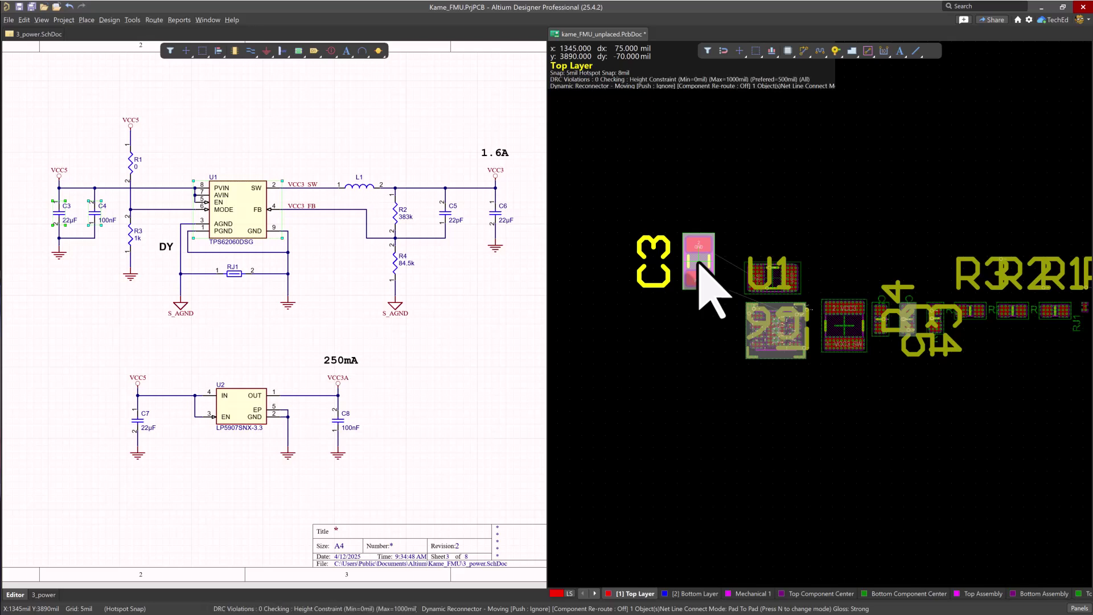
left_click_drag(700, 265, 827, 342)
scroll(715, 309, "up", 3, "ctrl")
key("space")
key("space")
key("space")
key("space")
key("space")
key("space")
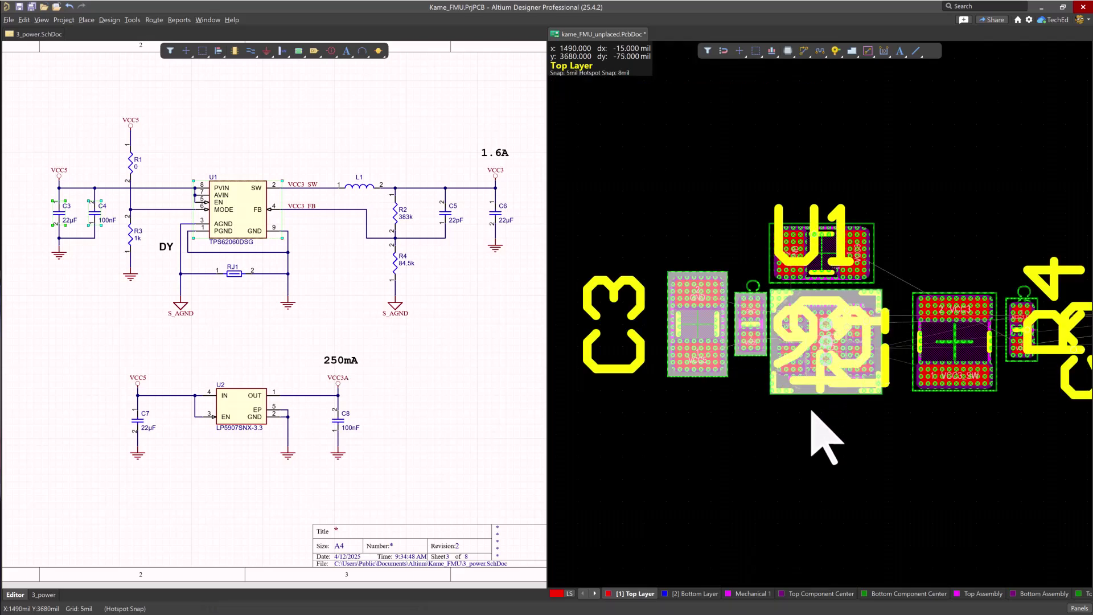
Move the small capacitor above U1, then window-select L1, R2, R4, C5 and C6 in the schematic
left_click(689, 139)
left_click_drag(868, 235, 986, 131)
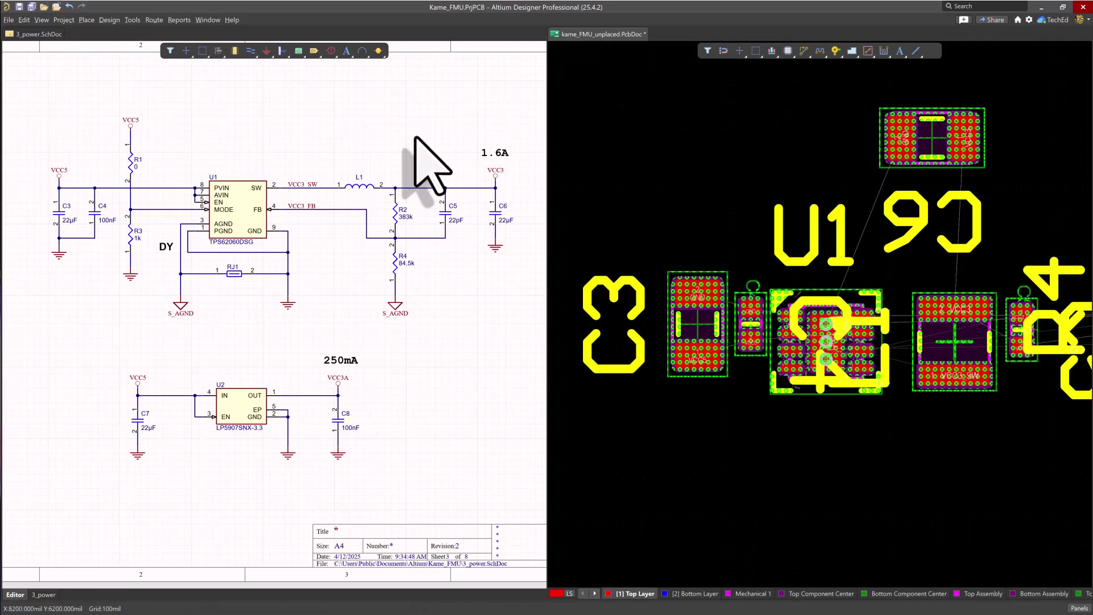
right_click_drag(434, 135, 315, 159)
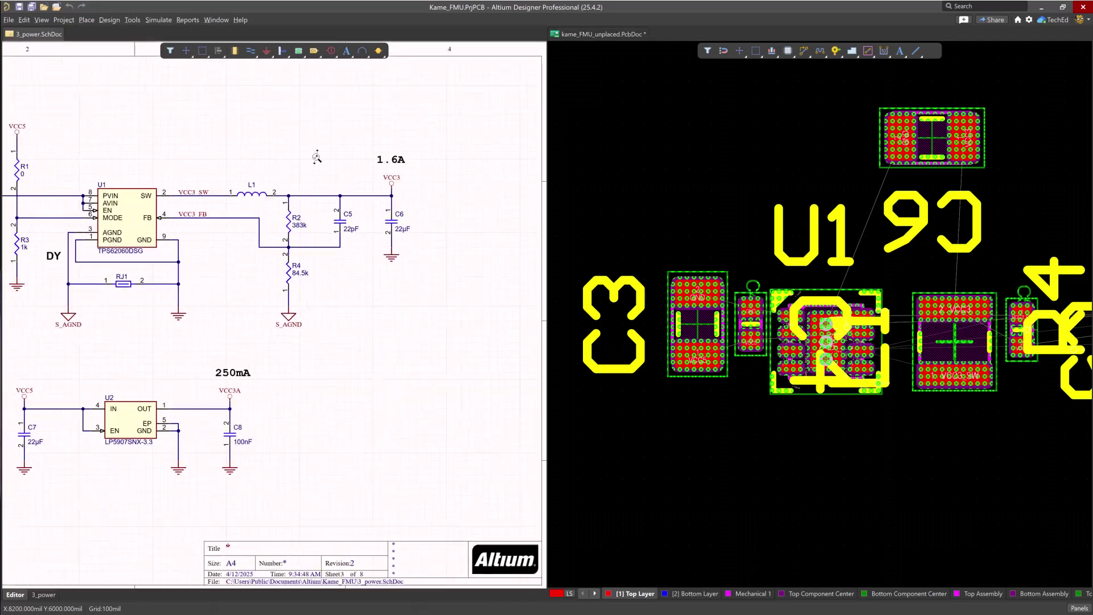
scroll(314, 159, "up", 2, "ctrl")
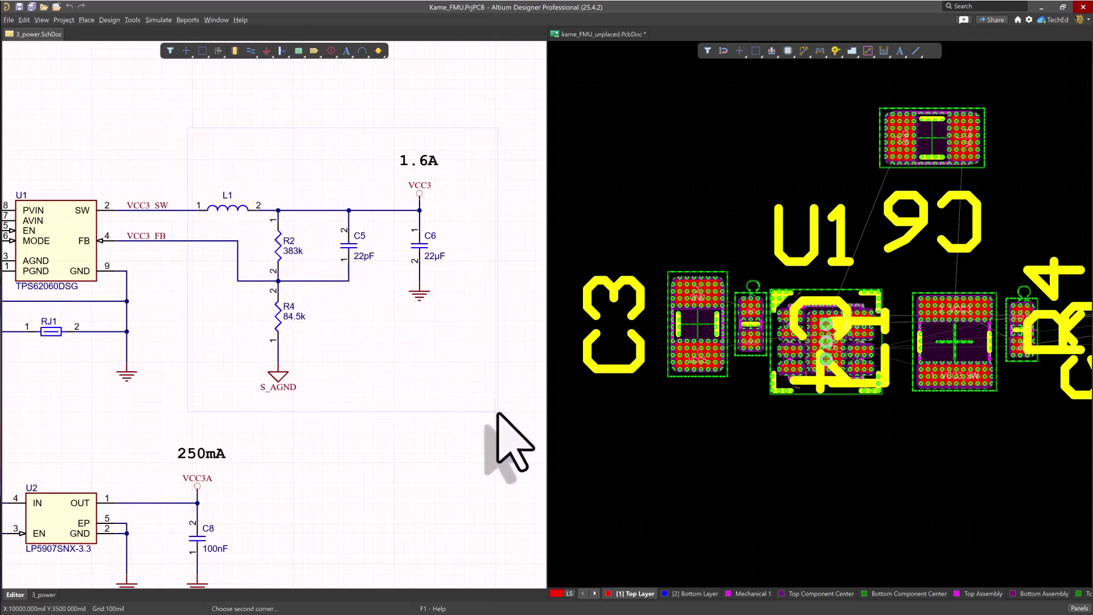
left_click_drag(495, 411, 442, 265)
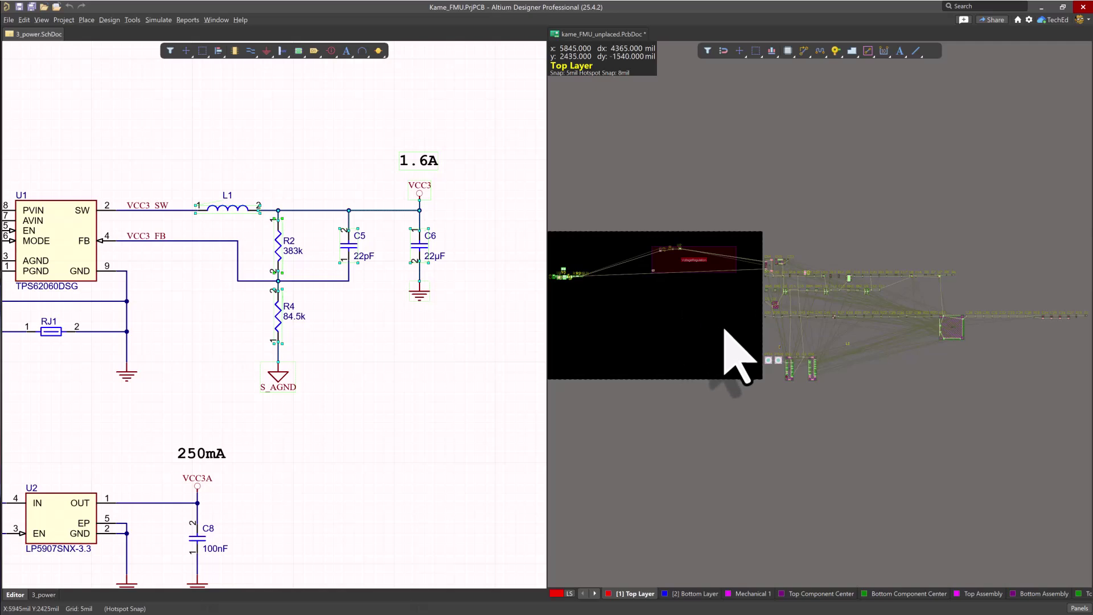
Reposition the selected parts on the PCB, turning R4 horizontal and placing it just below U1
left_click(610, 36)
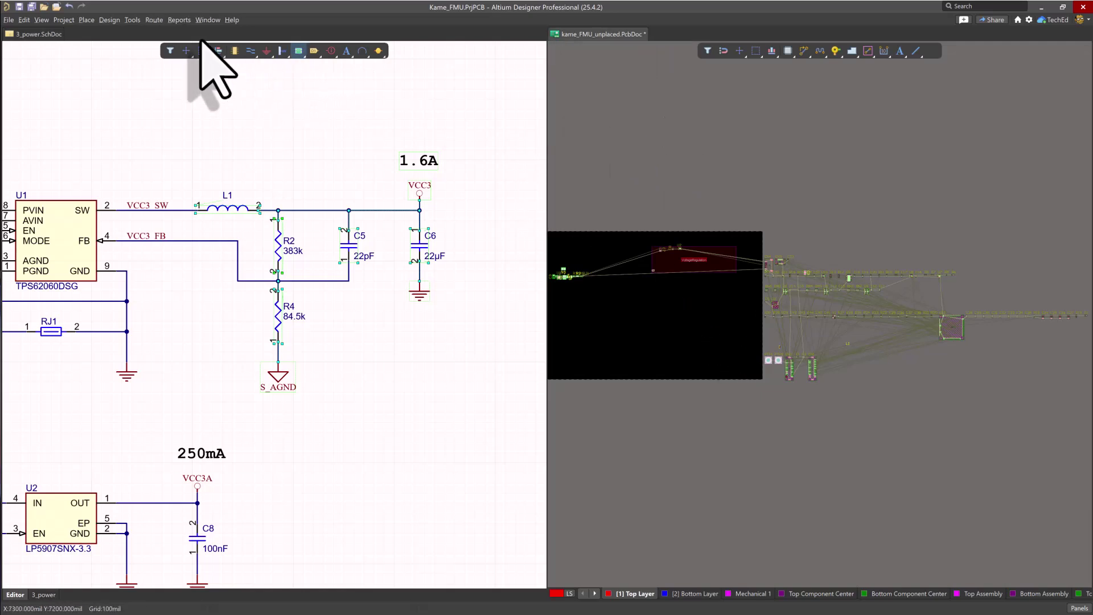
left_click(132, 20)
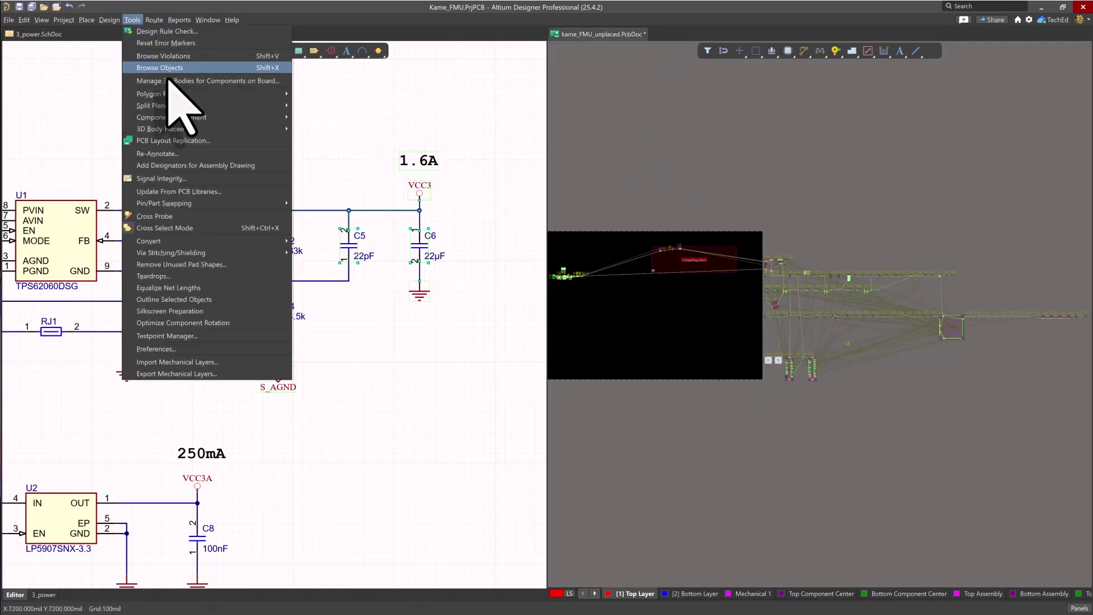
mouse_move(262, 117)
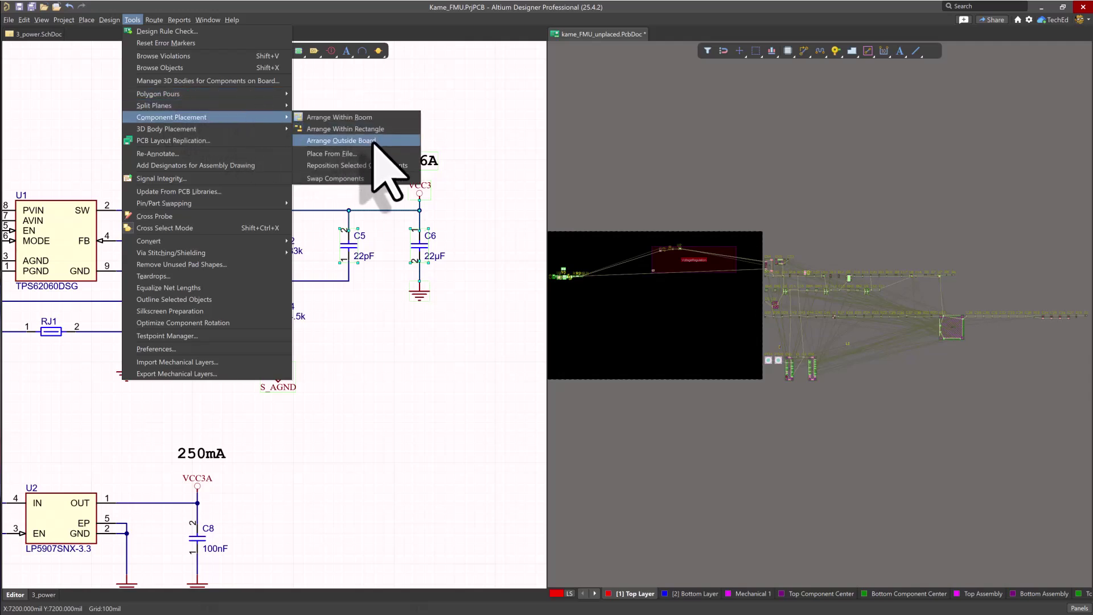
left_click(367, 166)
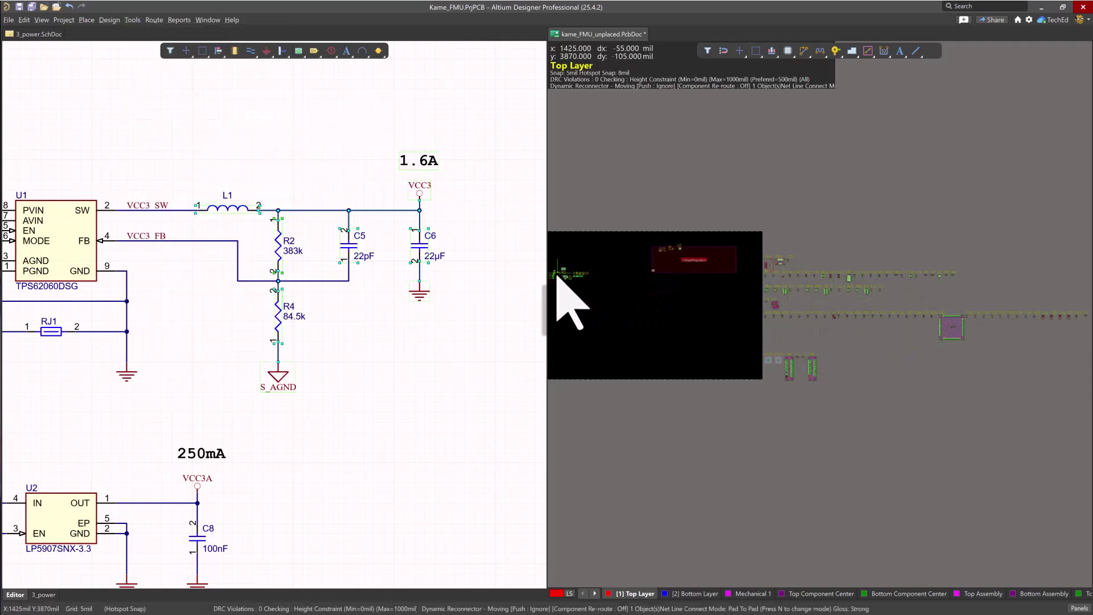
scroll(569, 285, "up", 10, "ctrl")
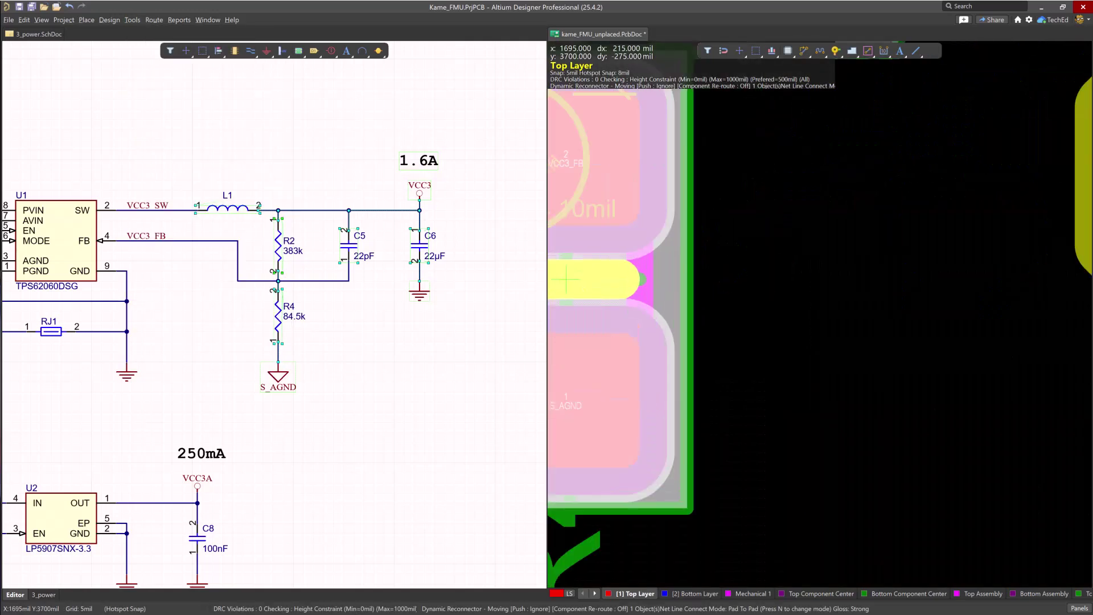
scroll(627, 314, "down", 3, "ctrl")
right_click_drag(717, 348, 840, 342)
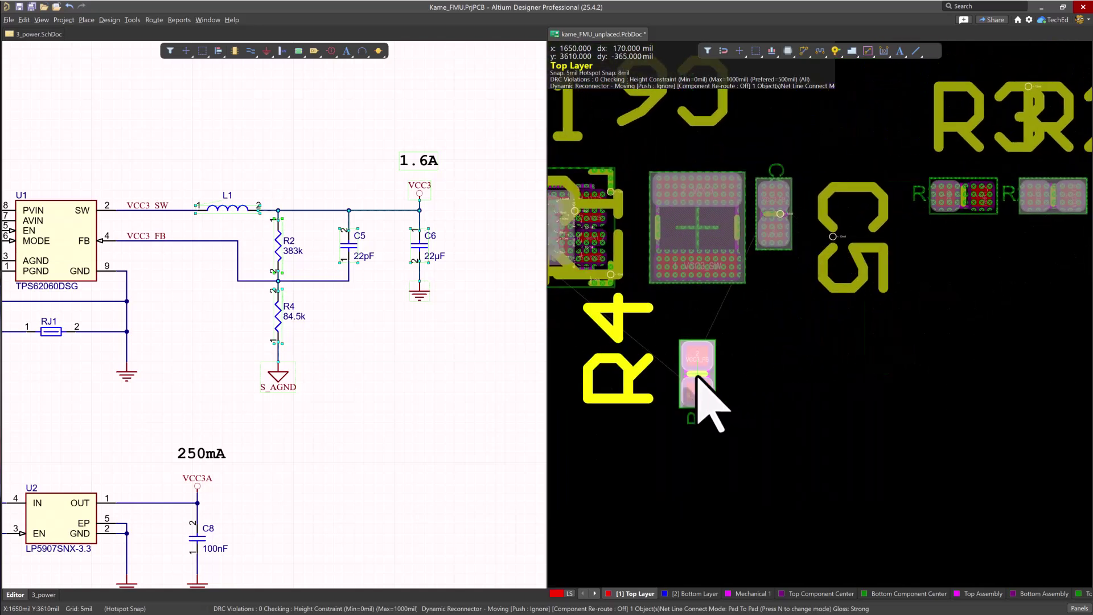
right_click_drag(837, 380, 804, 356)
key("space")
key("space")
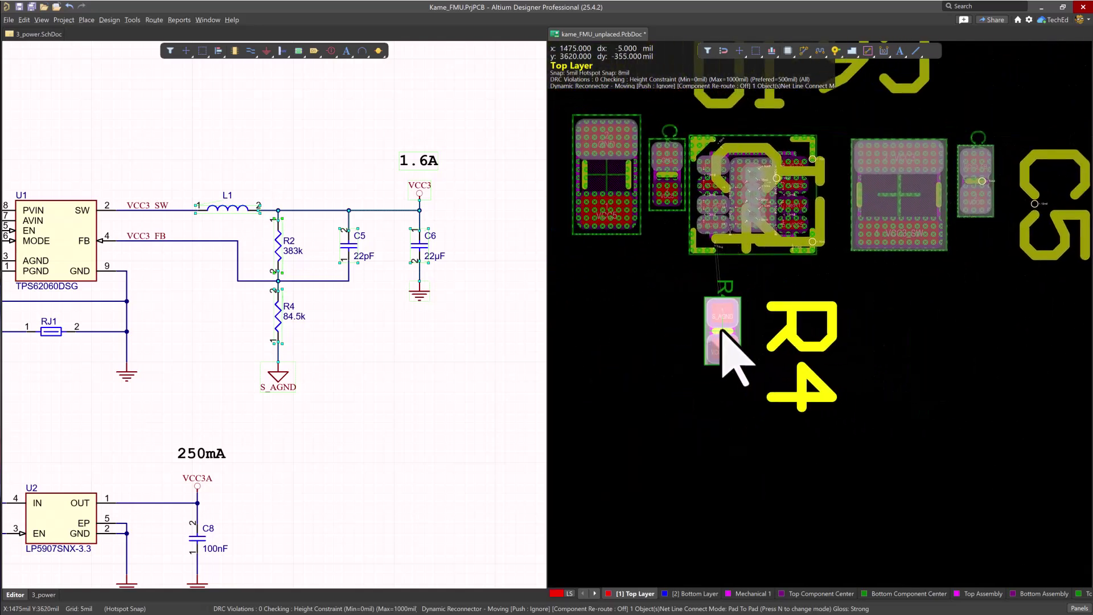
key("space")
left_click(678, 327)
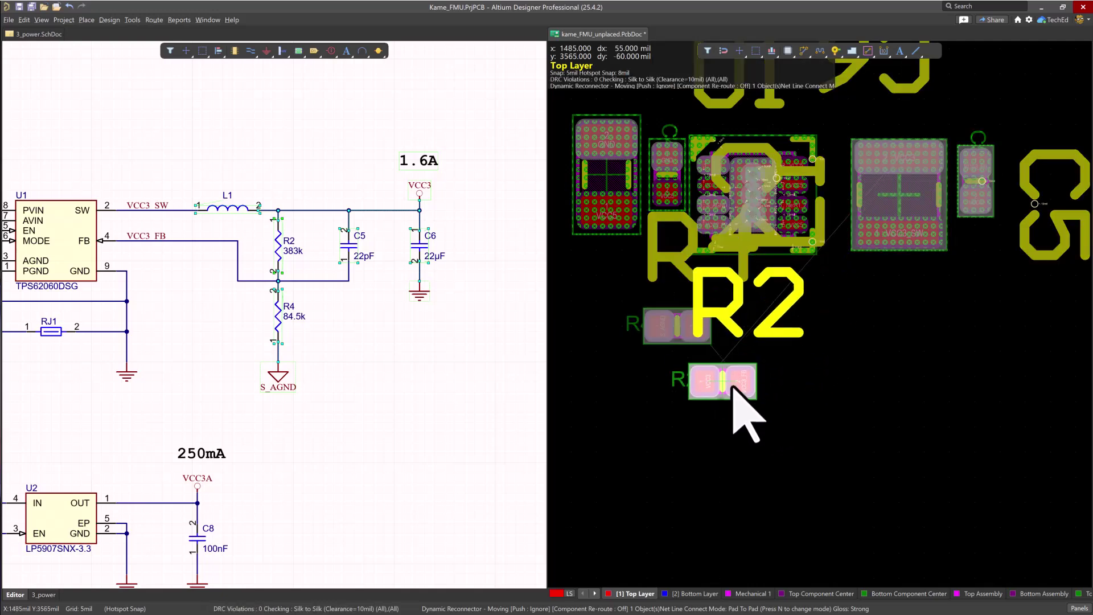
Place R2 beside R4, L1 beside R2, C6 vertical right of L1, and C5 horizontal below L1
left_click(677, 373)
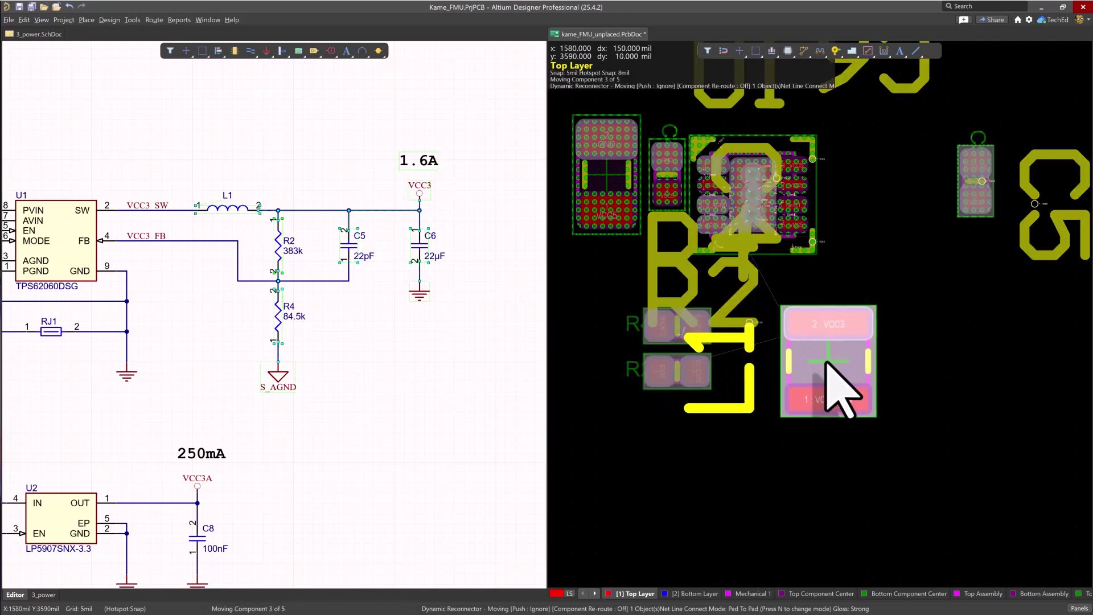
left_click(829, 361)
key("space")
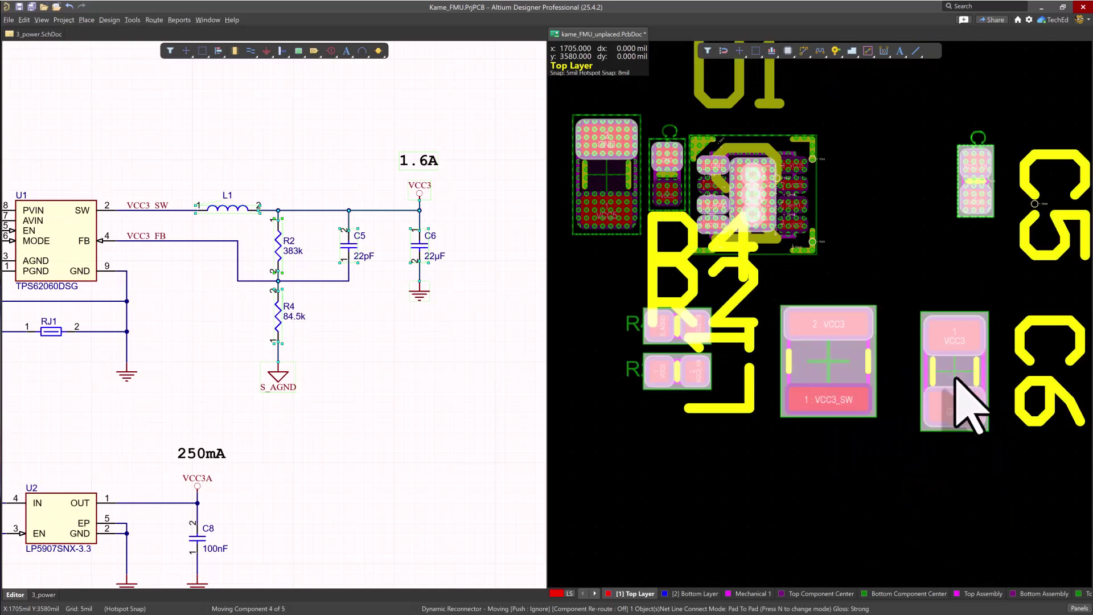
left_click(968, 407)
key("space")
left_click(754, 501)
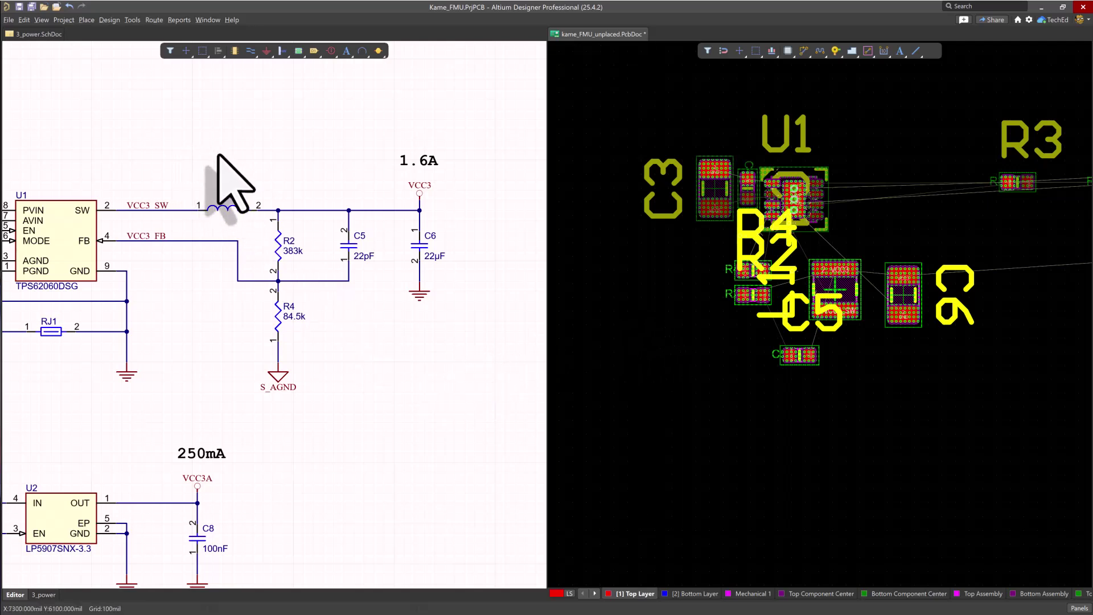
Select RJ1 in the schematic and cross-select its matching part on the PCB
scroll(415, 152, "left", 7, "shift")
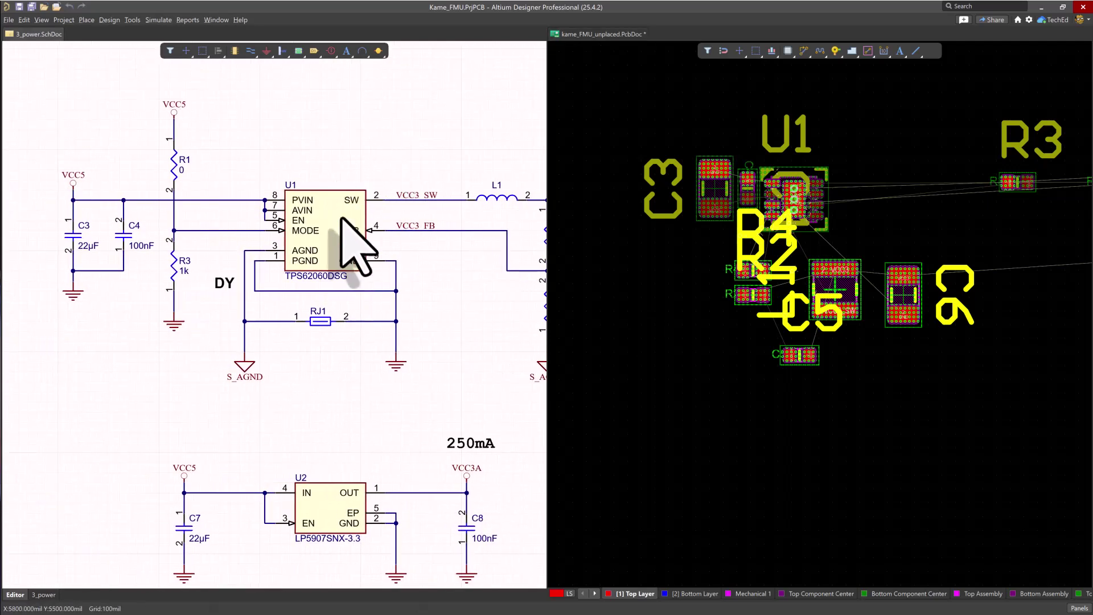
left_click(317, 319)
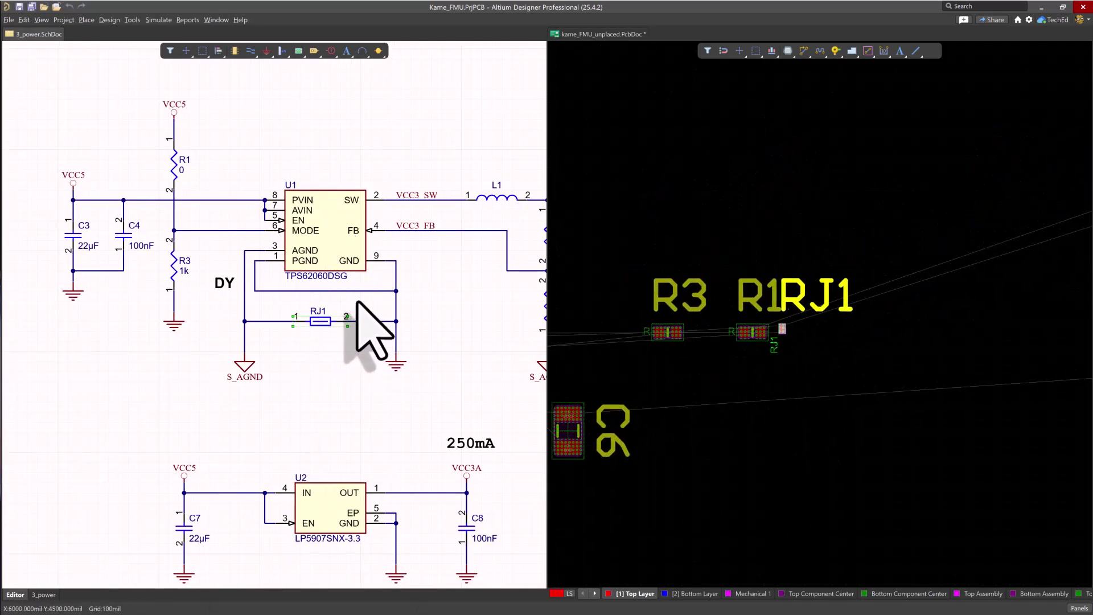
right_click(317, 320)
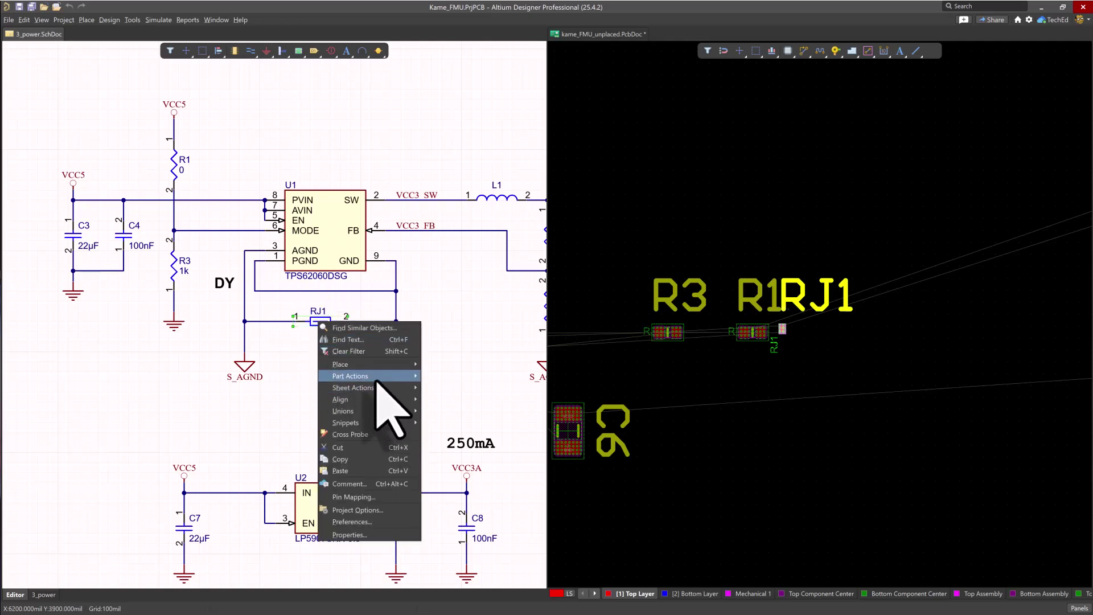
mouse_move(380, 377)
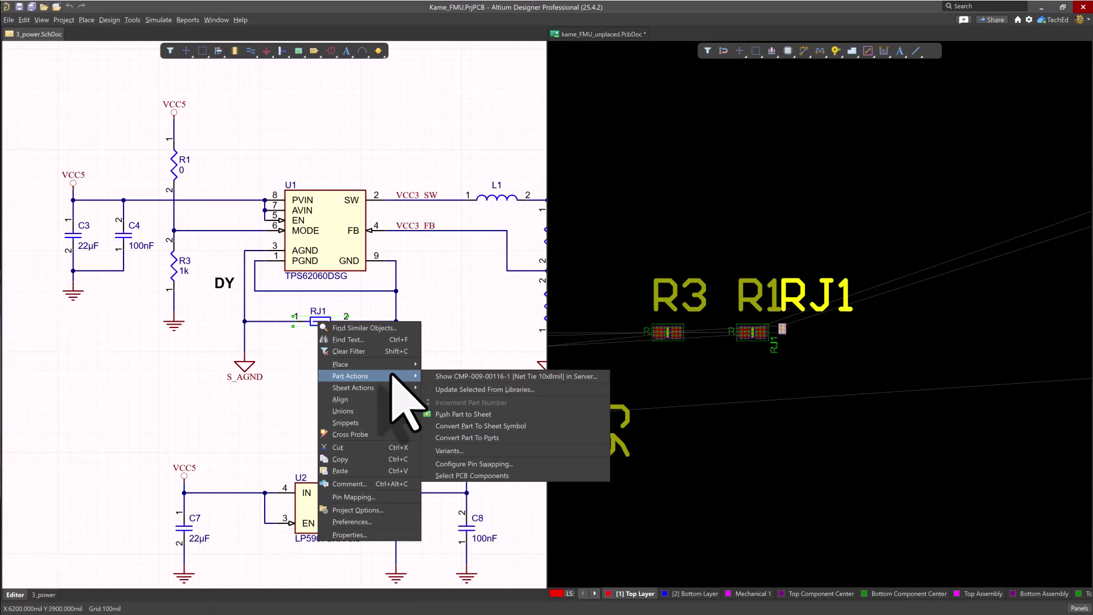
left_click(474, 473)
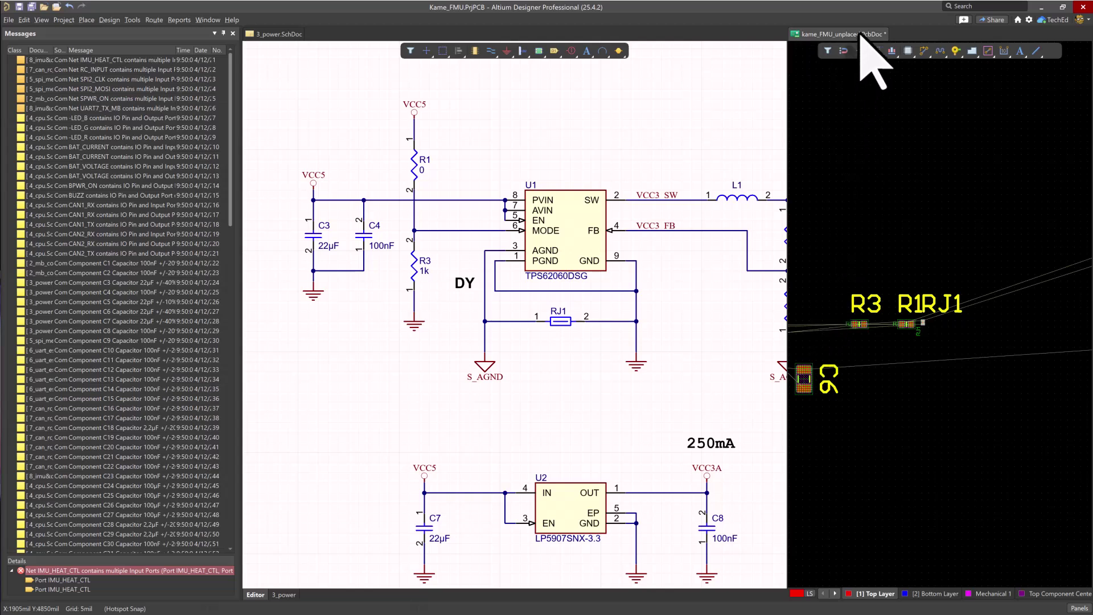
left_click(558, 322)
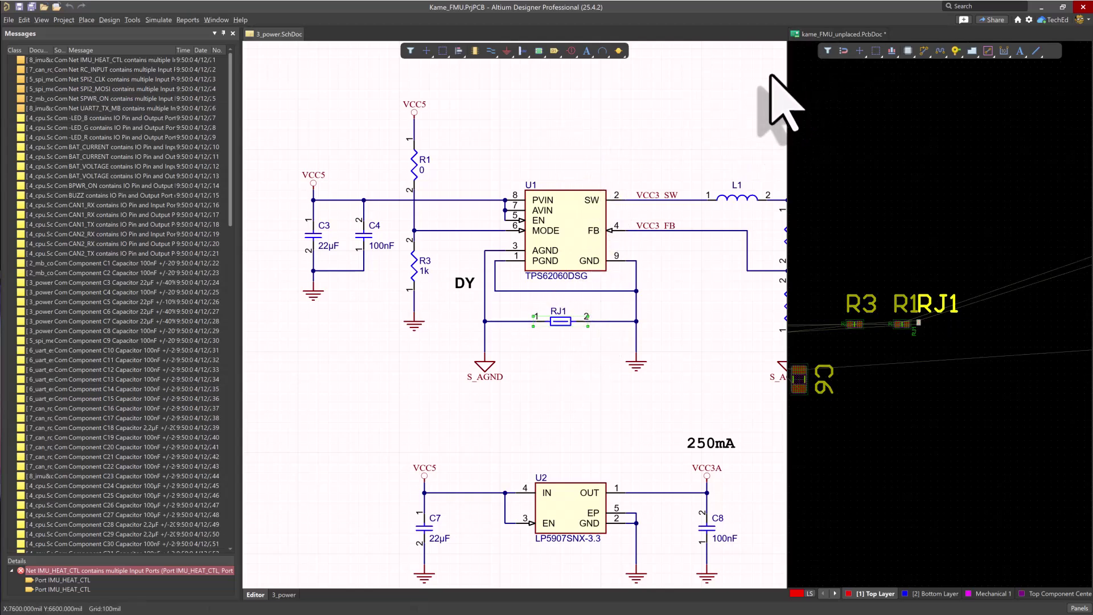
left_click(835, 35)
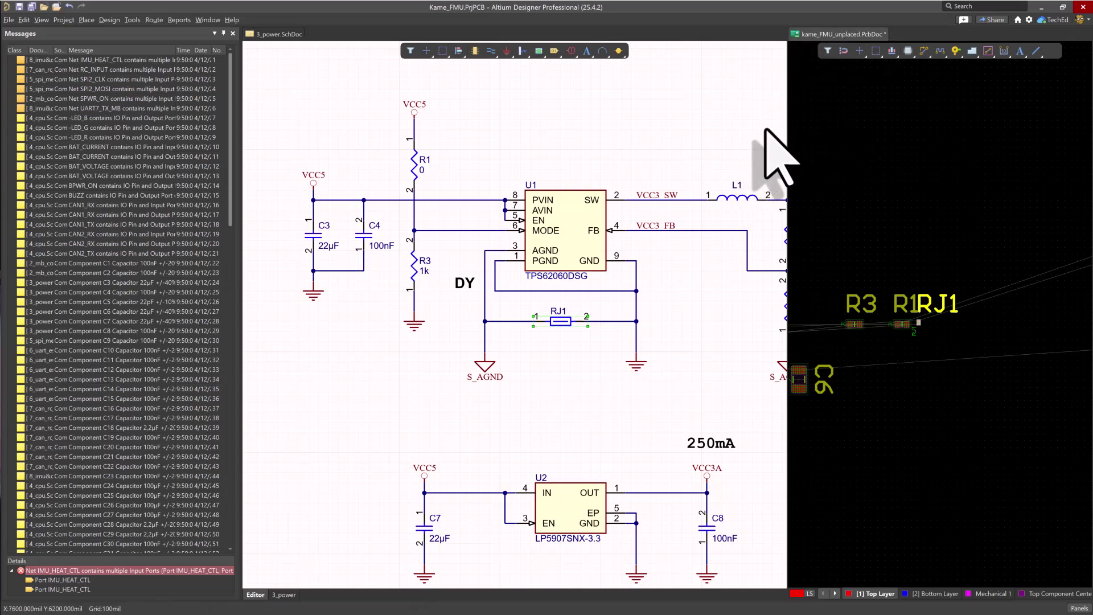
left_click(587, 142)
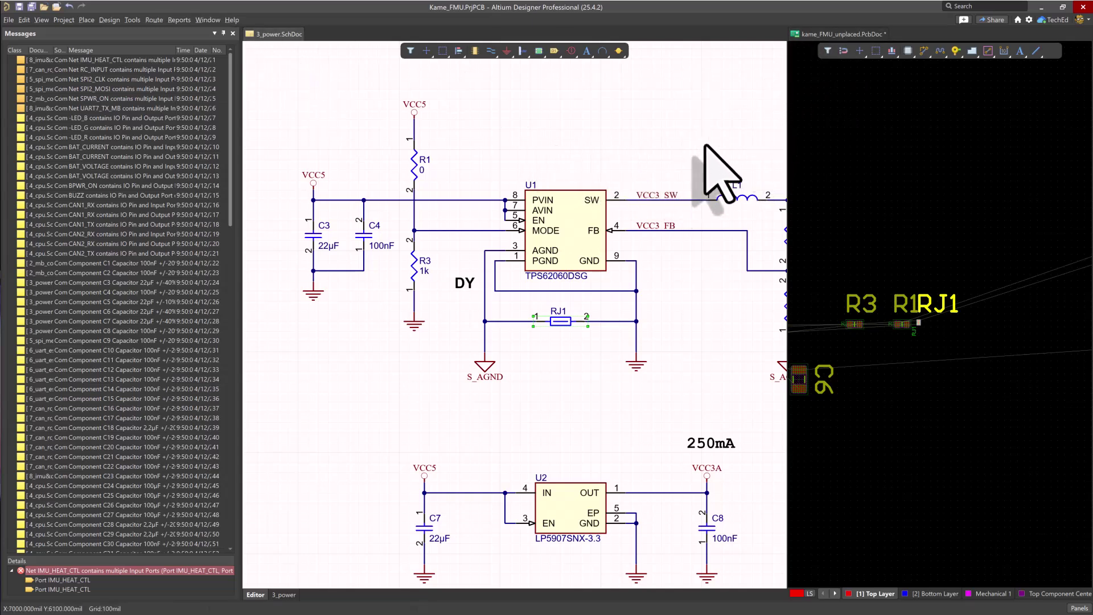
scroll(488, 159, "right", 5, "shift")
scroll(512, 154, "right", 2, "shift")
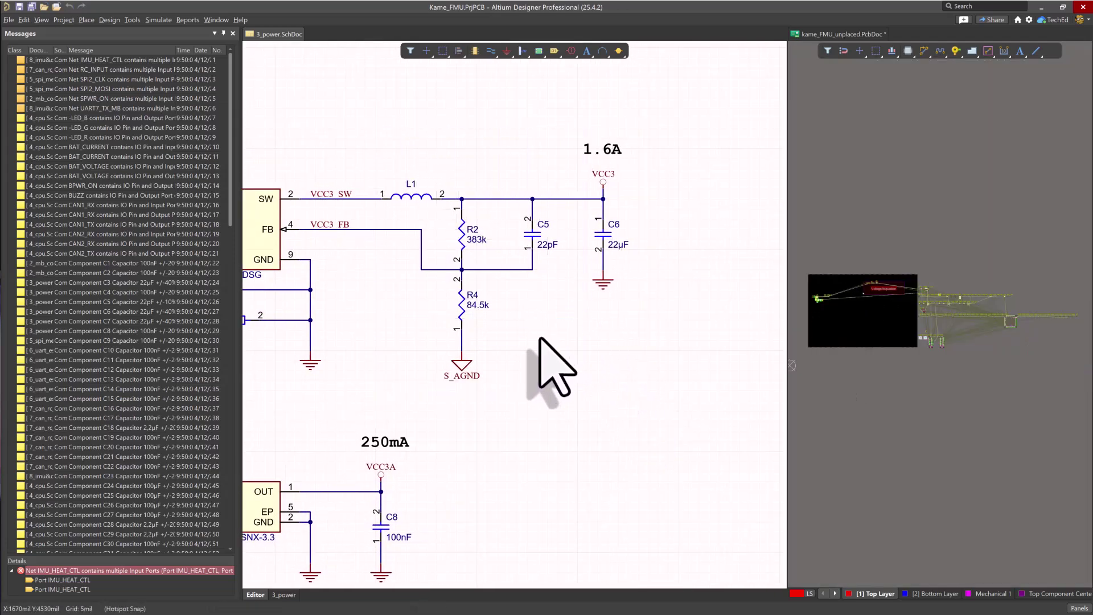
right_click_drag(520, 374, 655, 353)
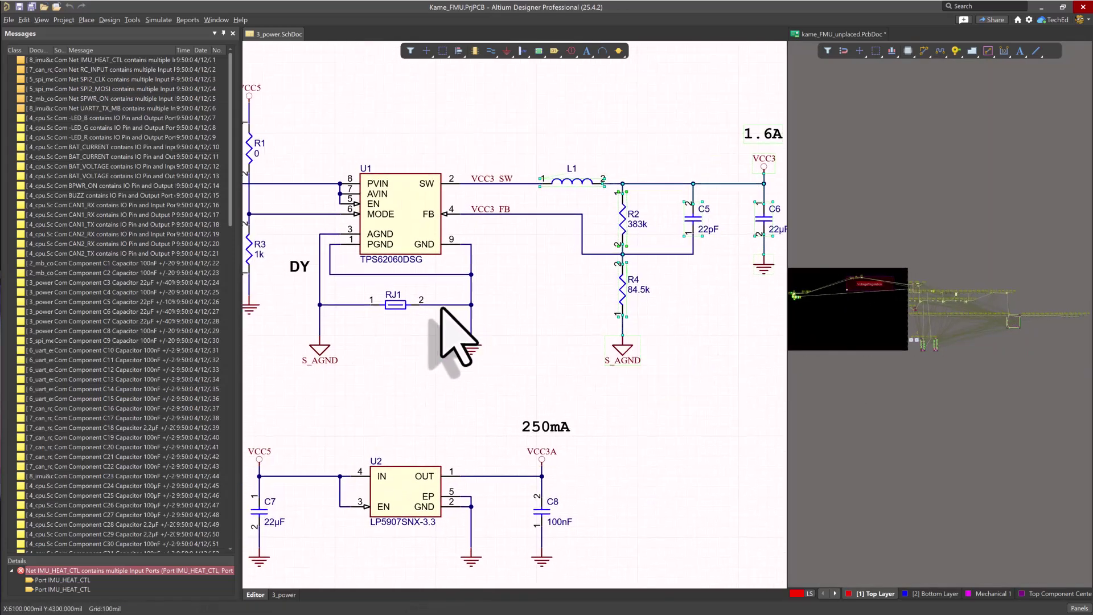
Select RJ1's PCB components via Tools » Select PCB Components and start repositioning them, carrying C5
left_click(400, 305)
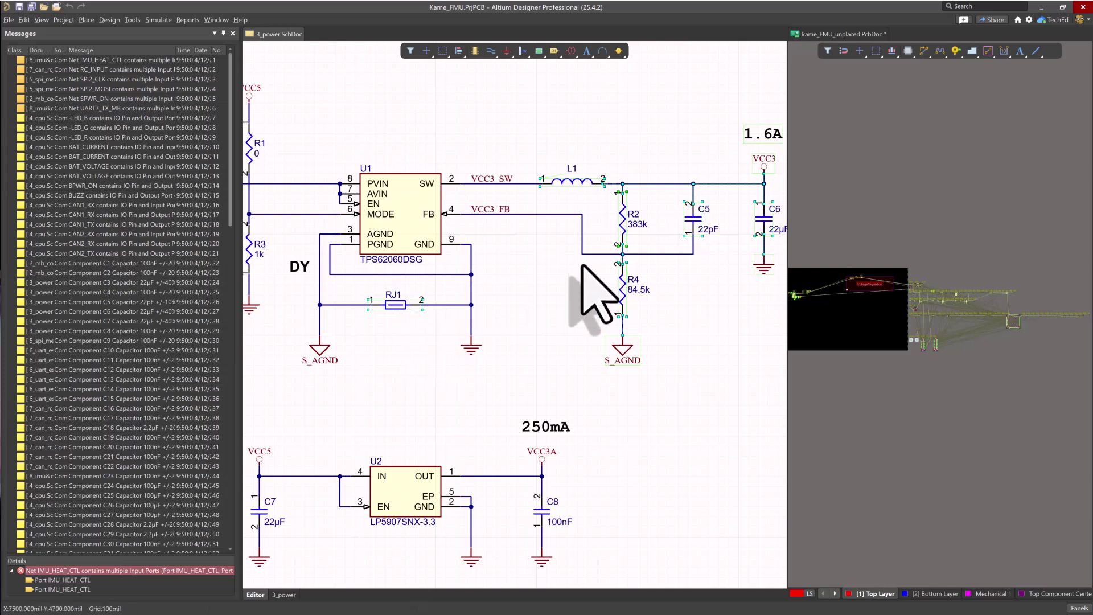
left_click(132, 20)
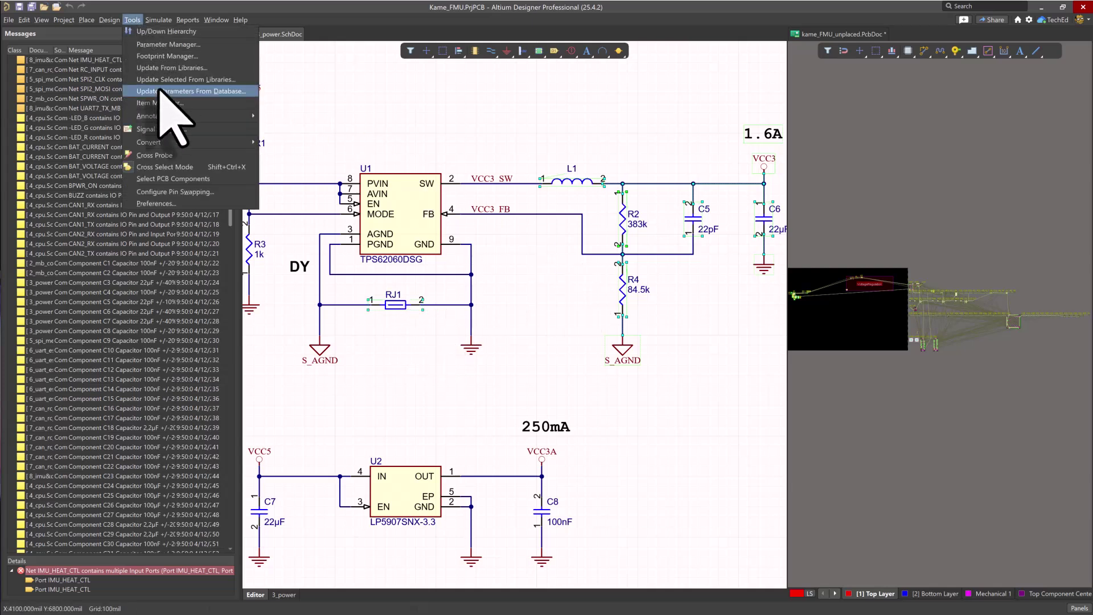
left_click(191, 179)
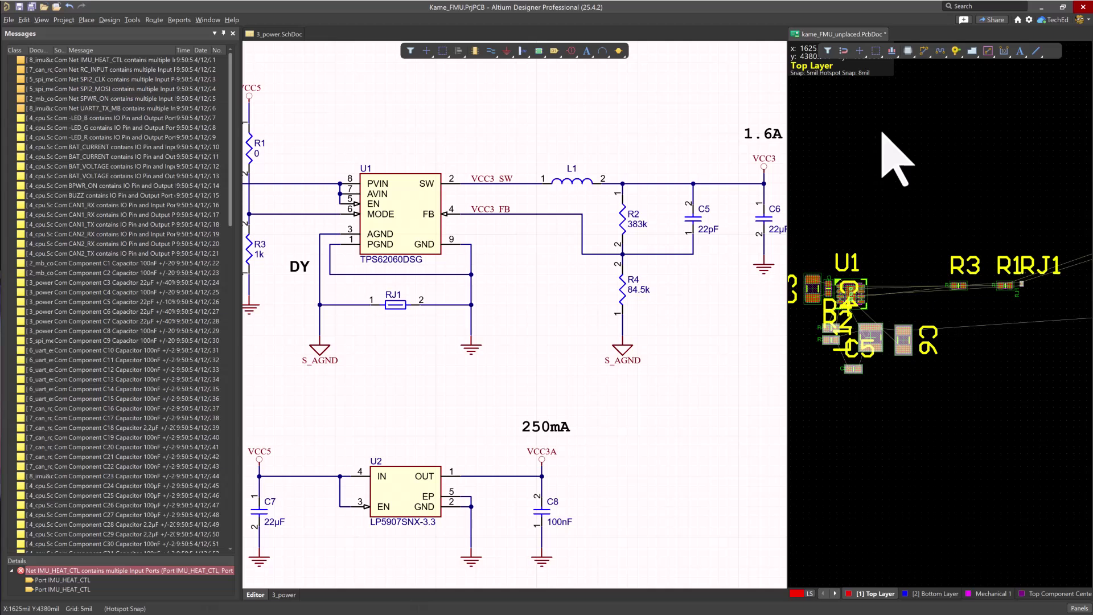
left_click(133, 19)
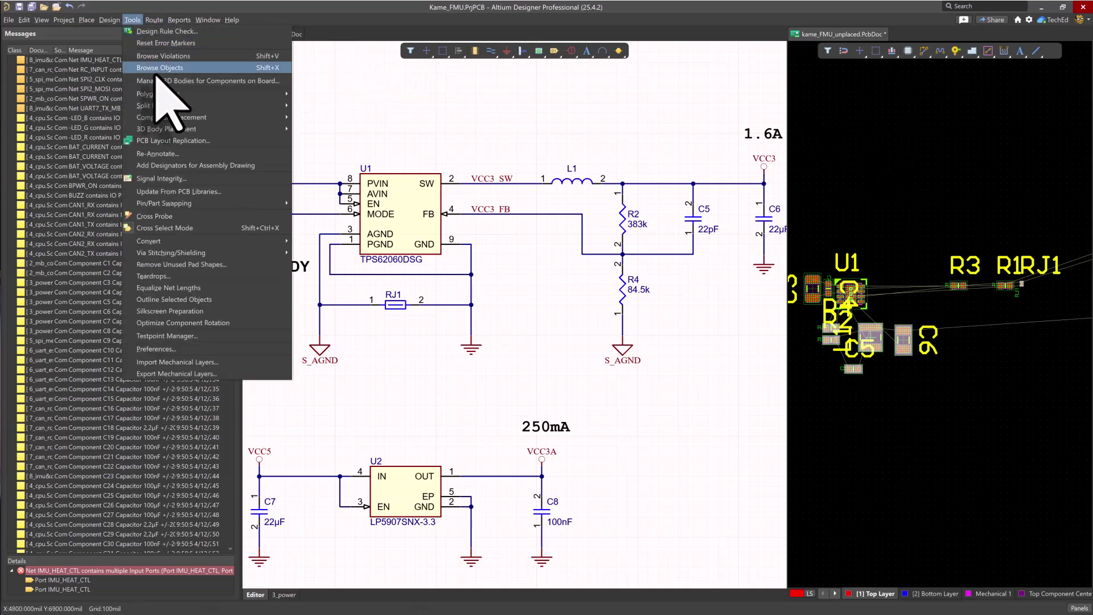
mouse_move(227, 118)
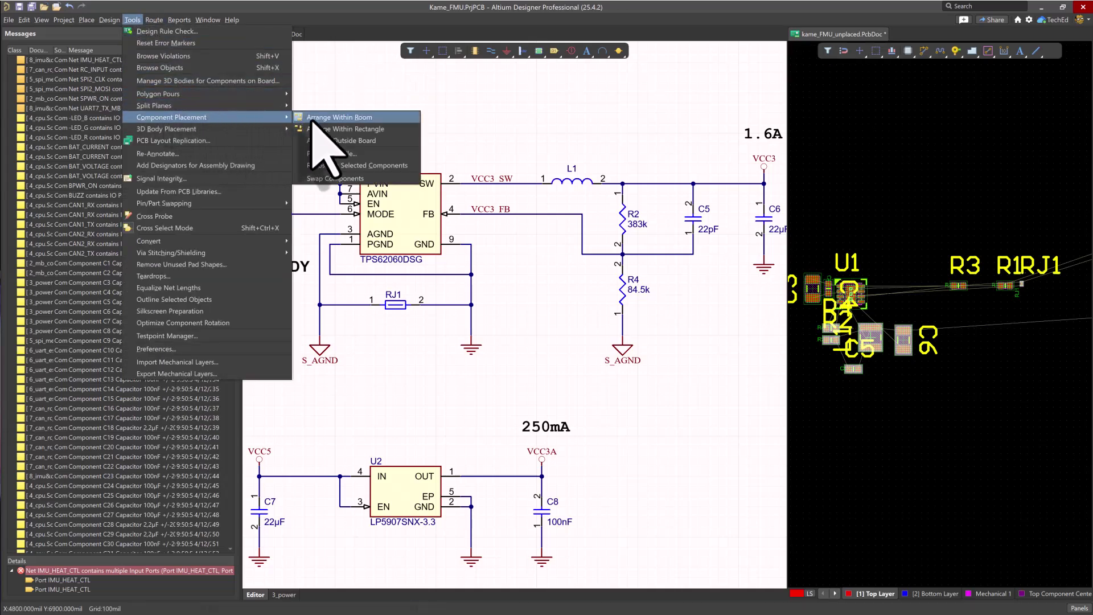
left_click(354, 165)
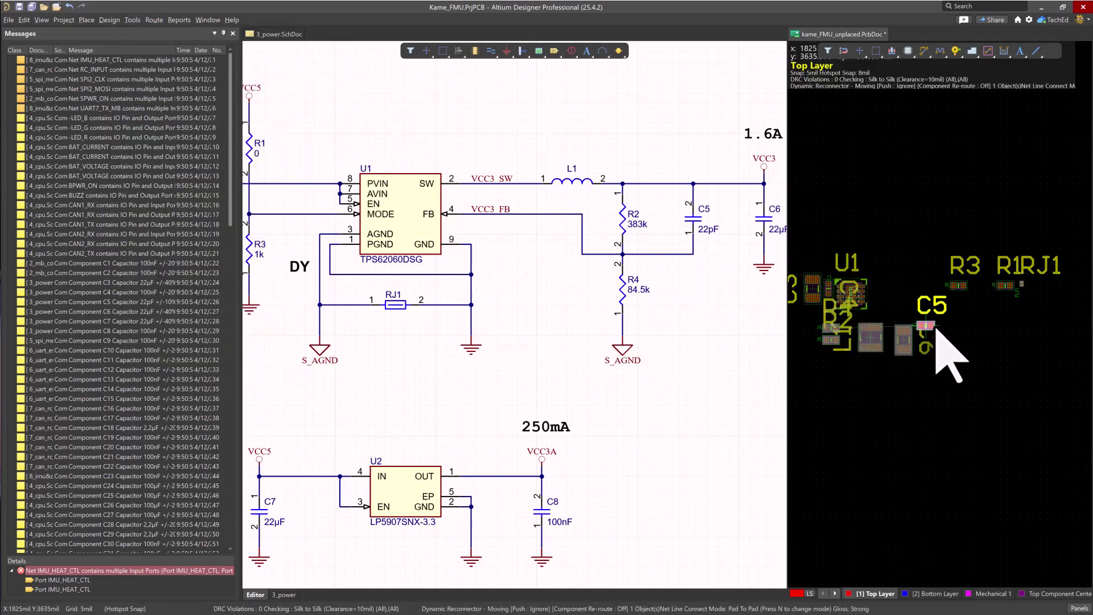
right_click_drag(905, 207, 900, 292)
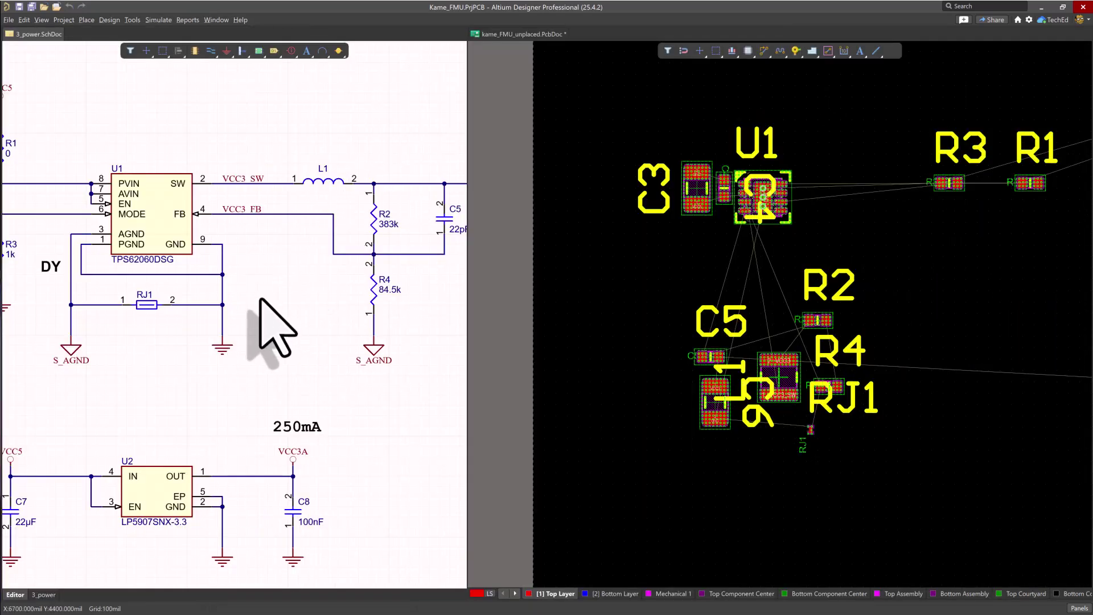
right_click_drag(261, 299, 447, 276)
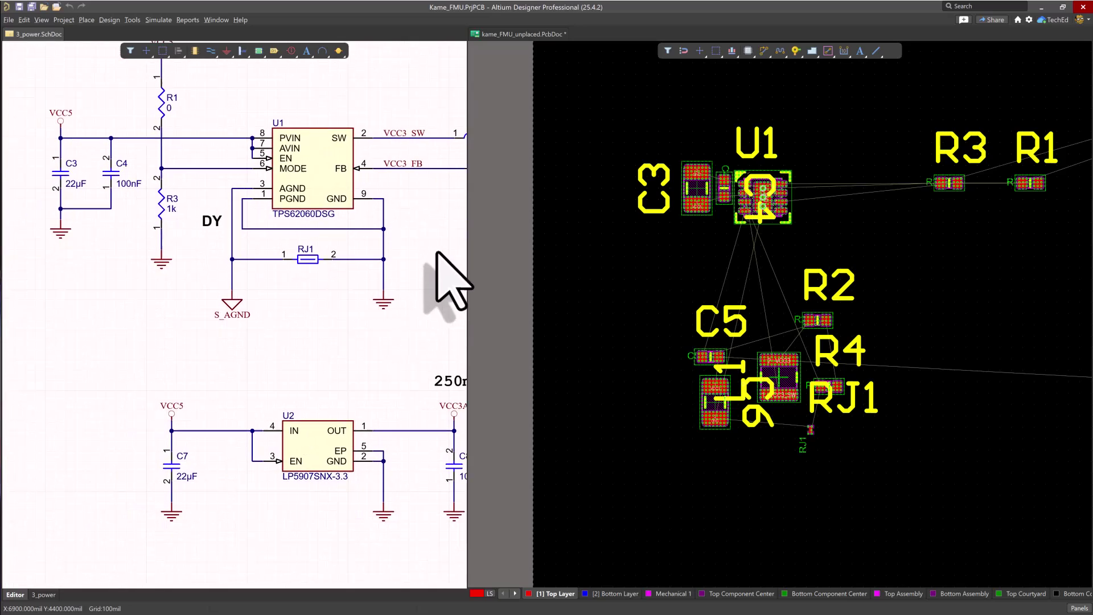
left_click(78, 170)
left_click_drag(639, 281, 657, 292)
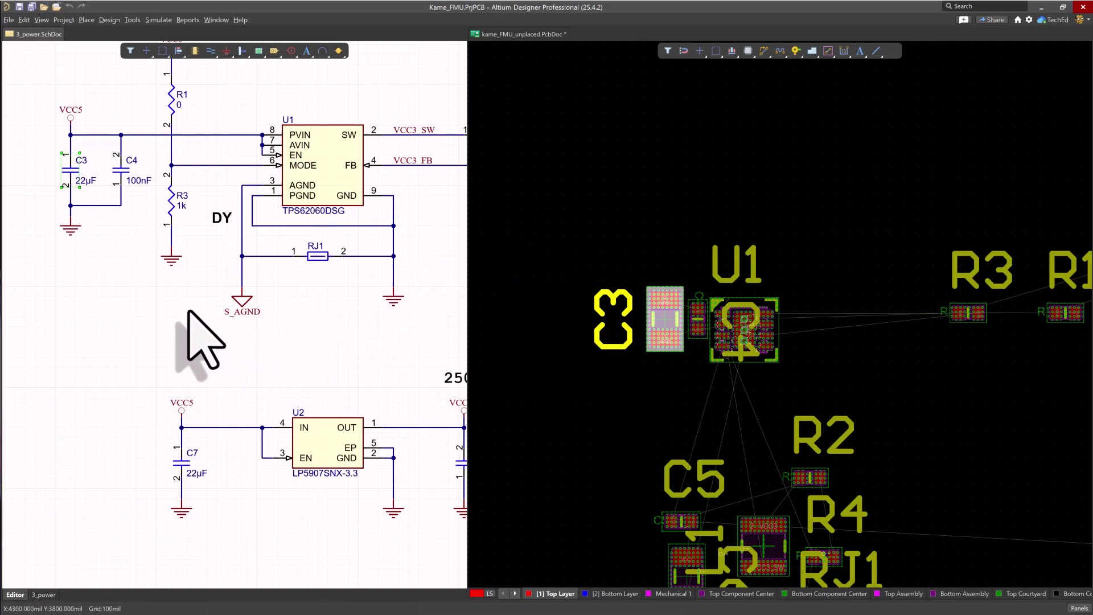
left_click(193, 336)
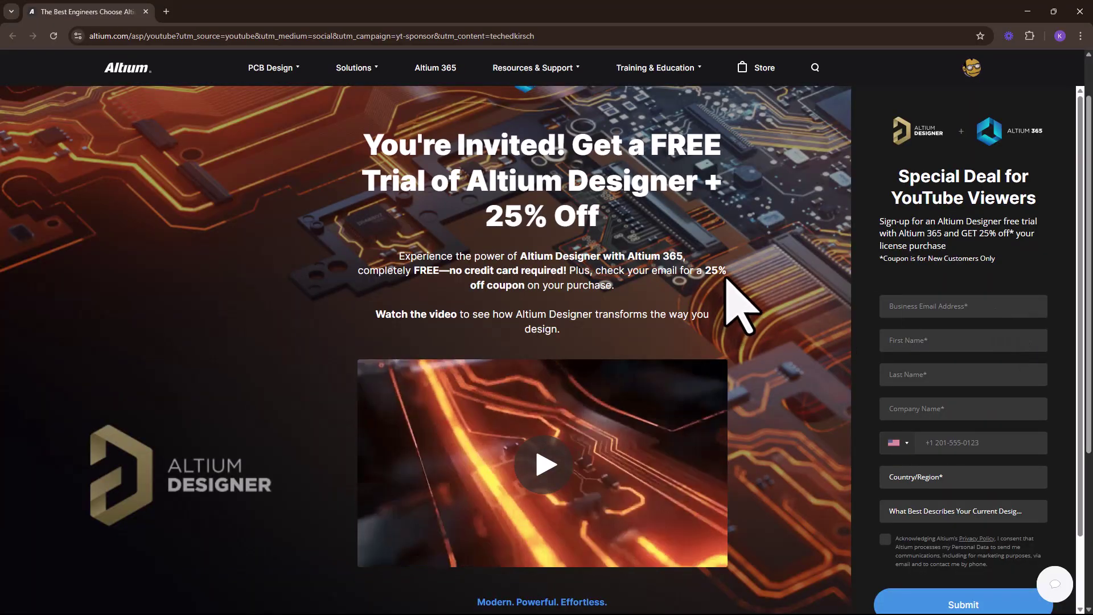
scroll(815, 292, "down", 2)
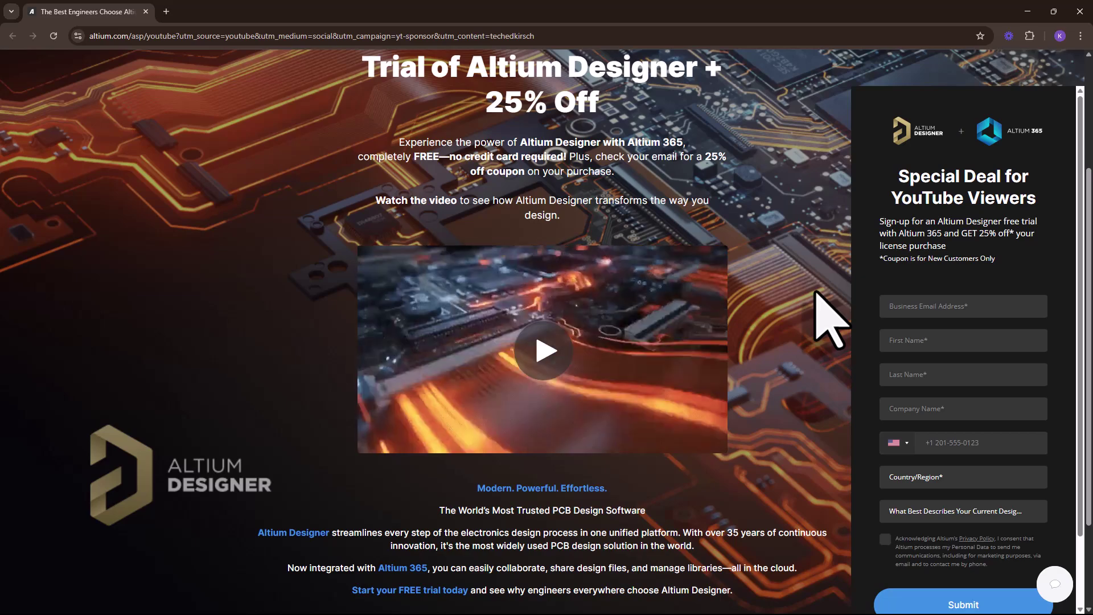
scroll(816, 293, "up", 1)
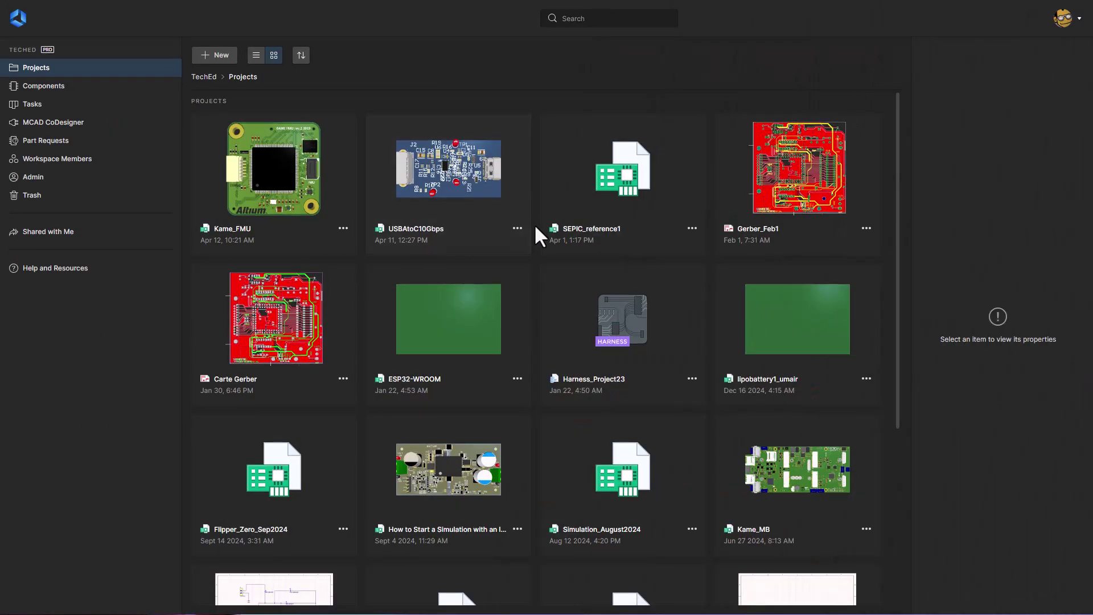
Orbit the BeagleBone AI-64 board in 3D, then open the Z2Data card under Components
scroll(535, 227, "down", 5)
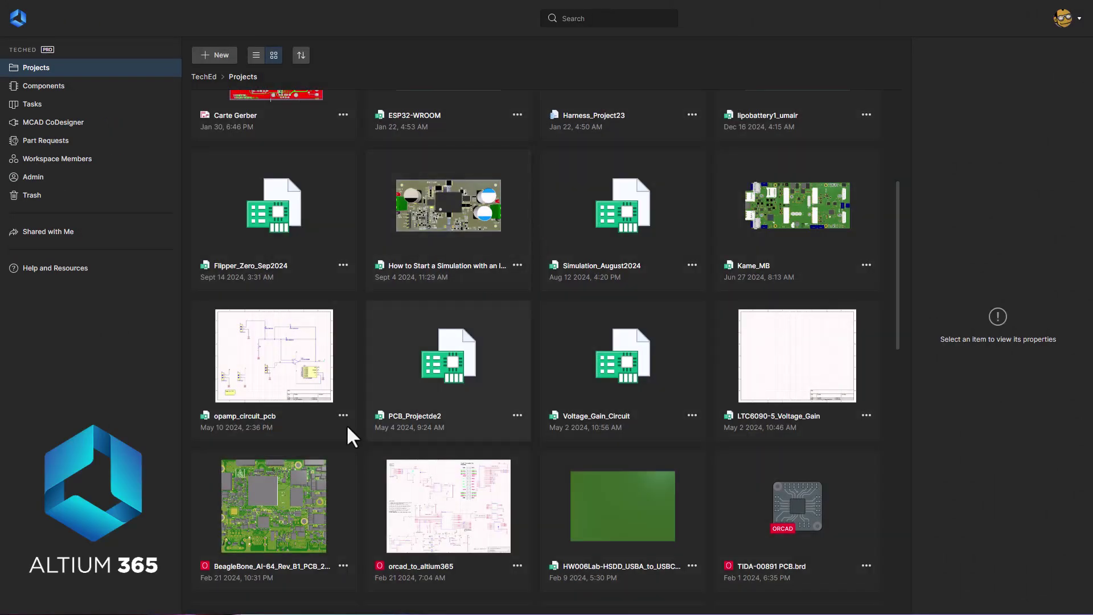
left_click(339, 458)
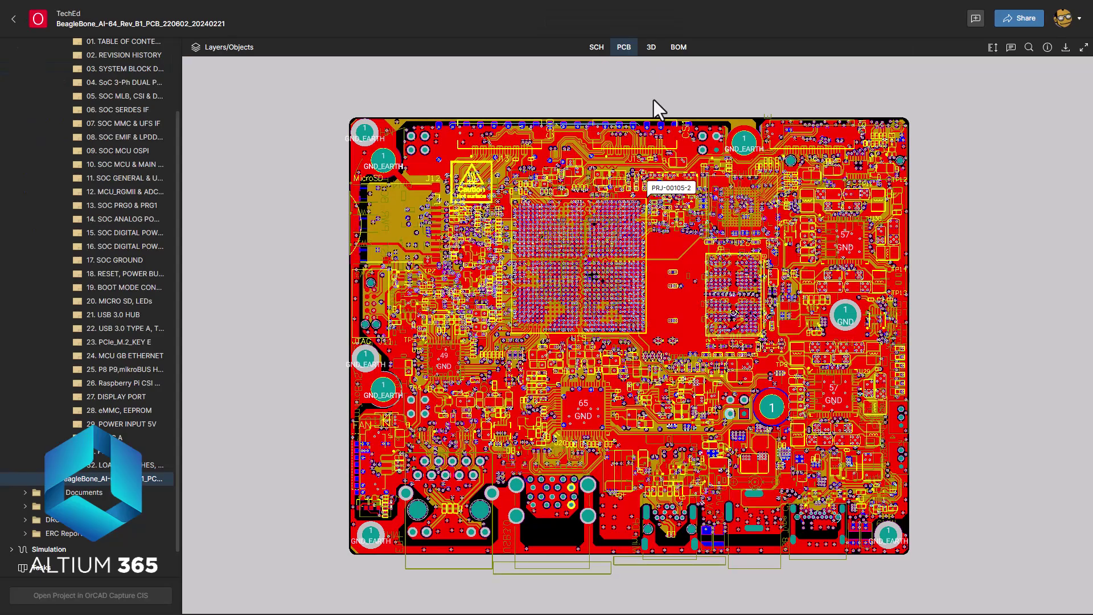
left_click(652, 48)
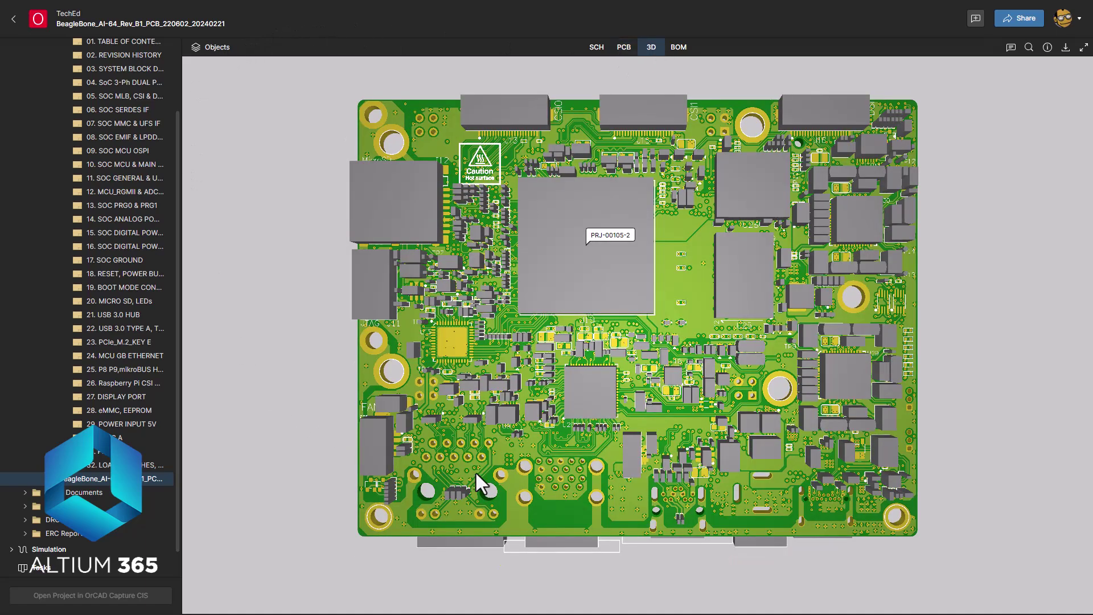
left_click_drag(483, 474, 454, 221)
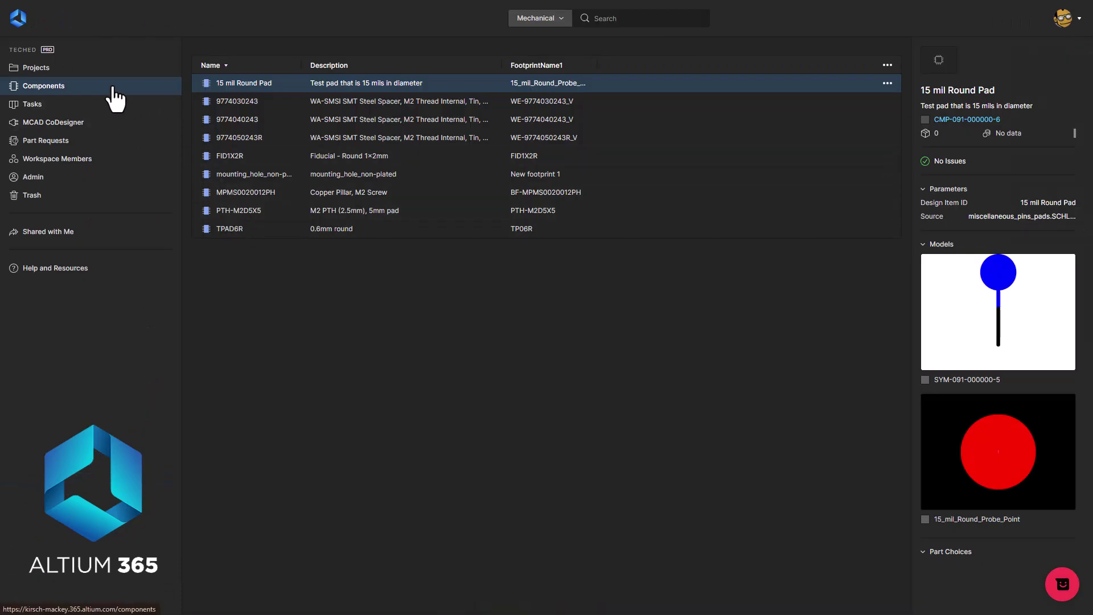
left_click(95, 89)
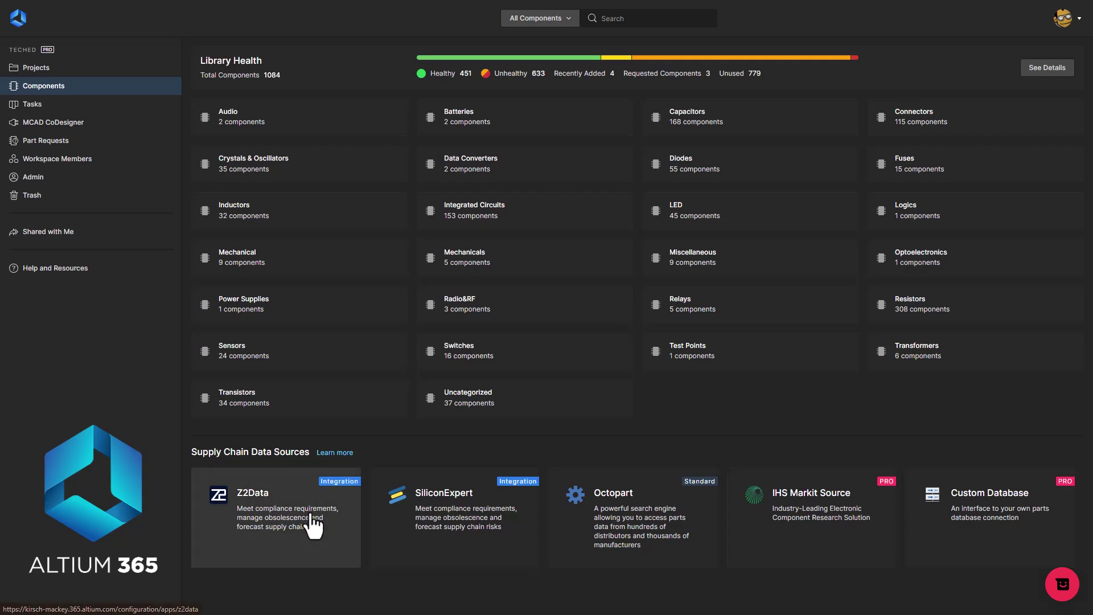
left_click(317, 514)
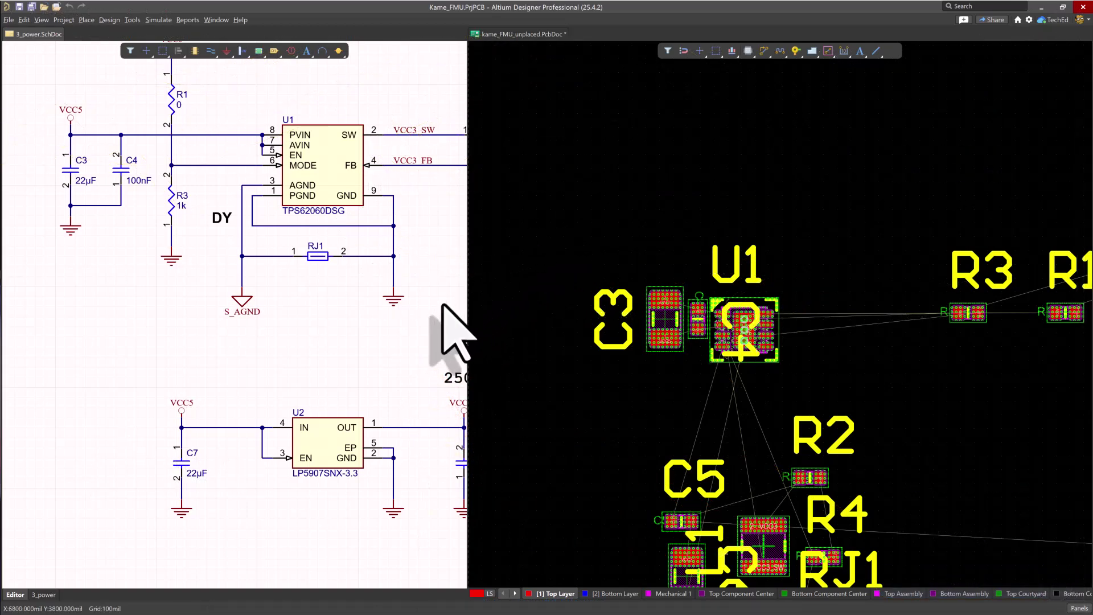
Turn on Cross Select Mode and reposition C3 to sit beside U1 on the PCB
left_click(132, 20)
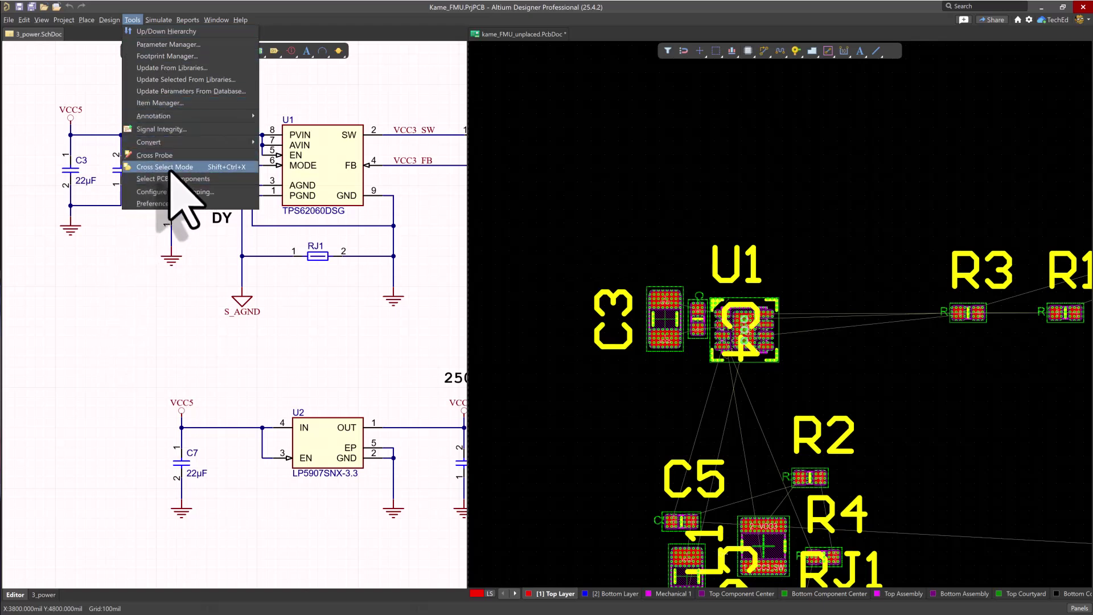
left_click(97, 311)
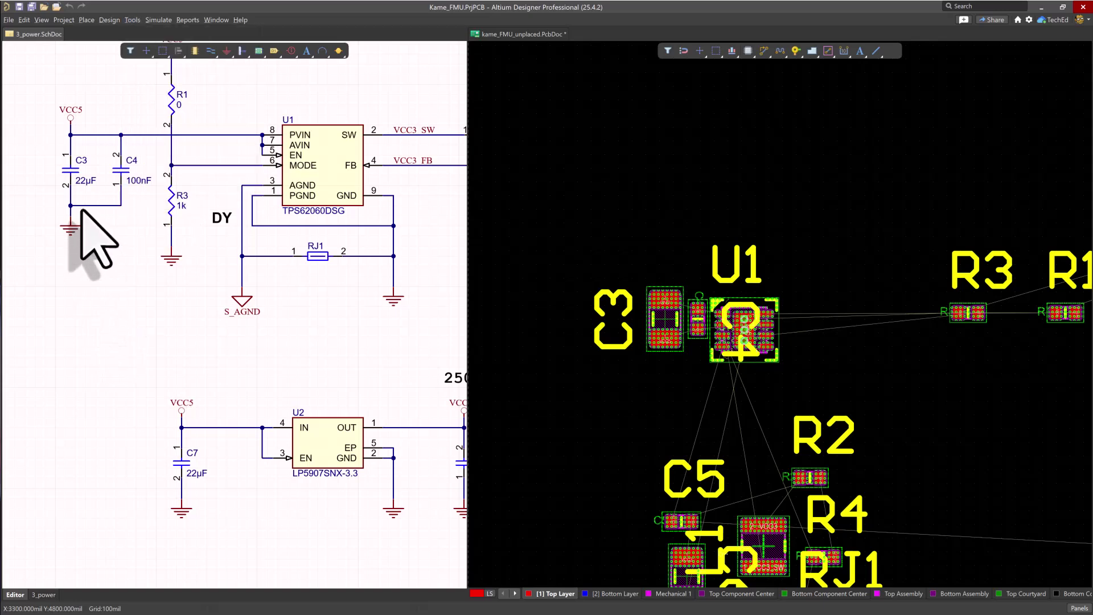
left_click(69, 171)
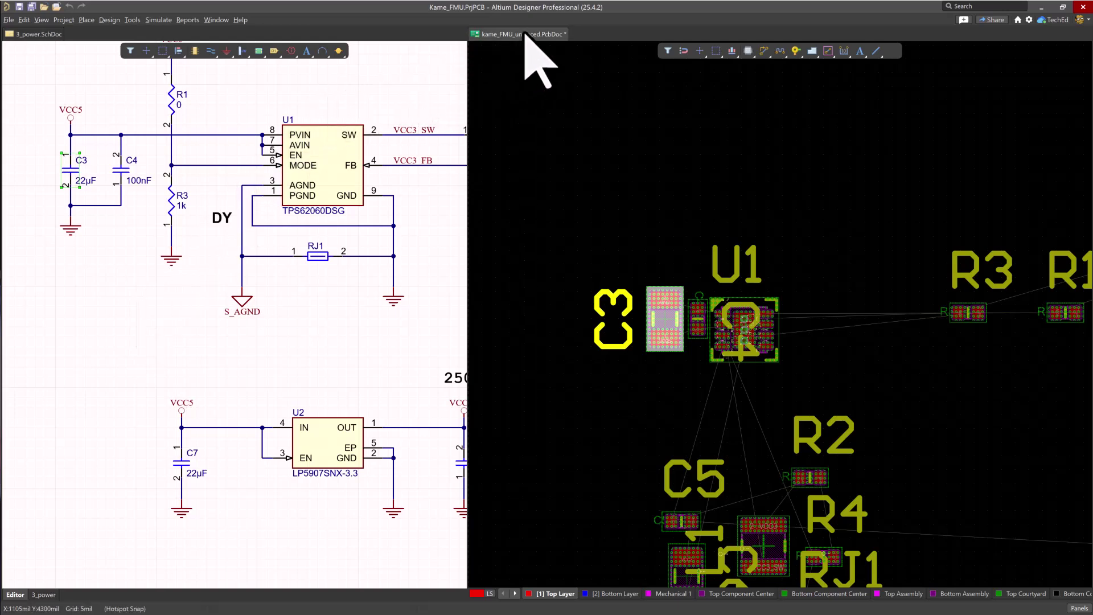
left_click(132, 19)
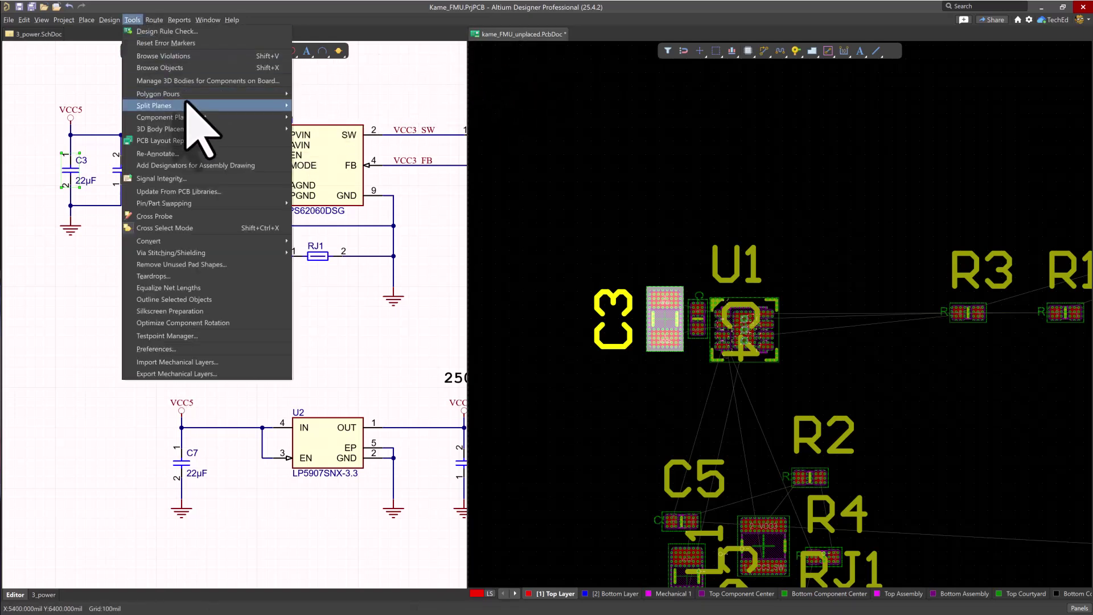
mouse_move(231, 119)
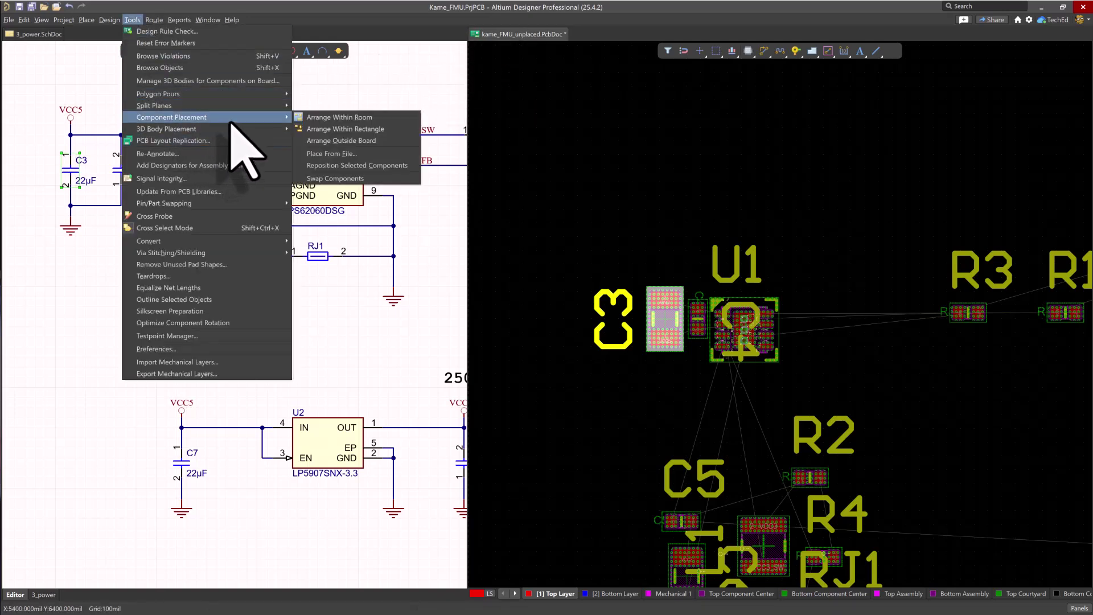
left_click(365, 166)
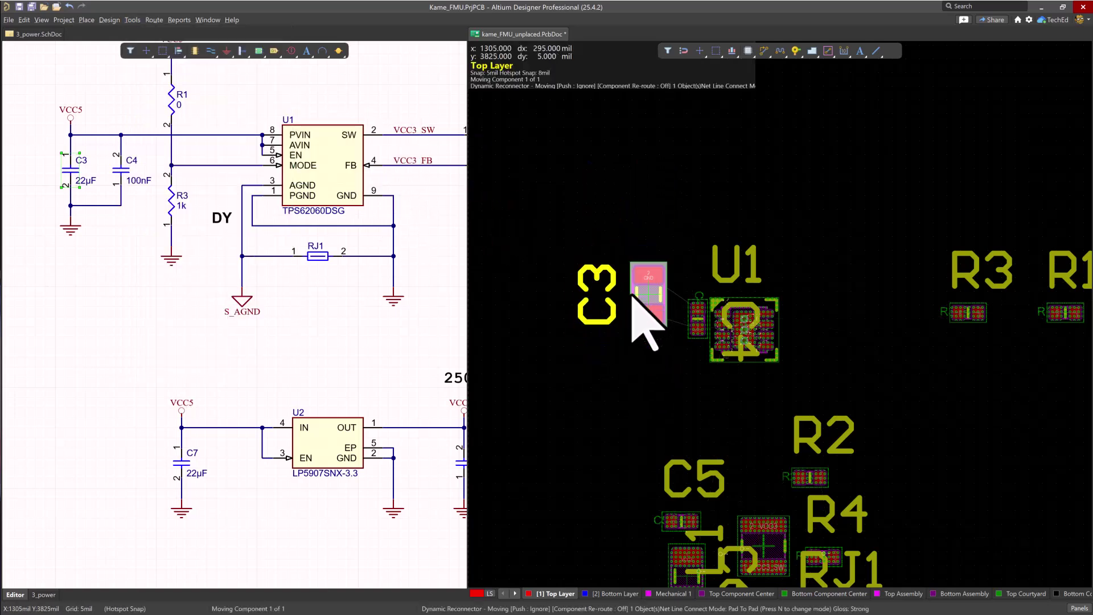
left_click(647, 321)
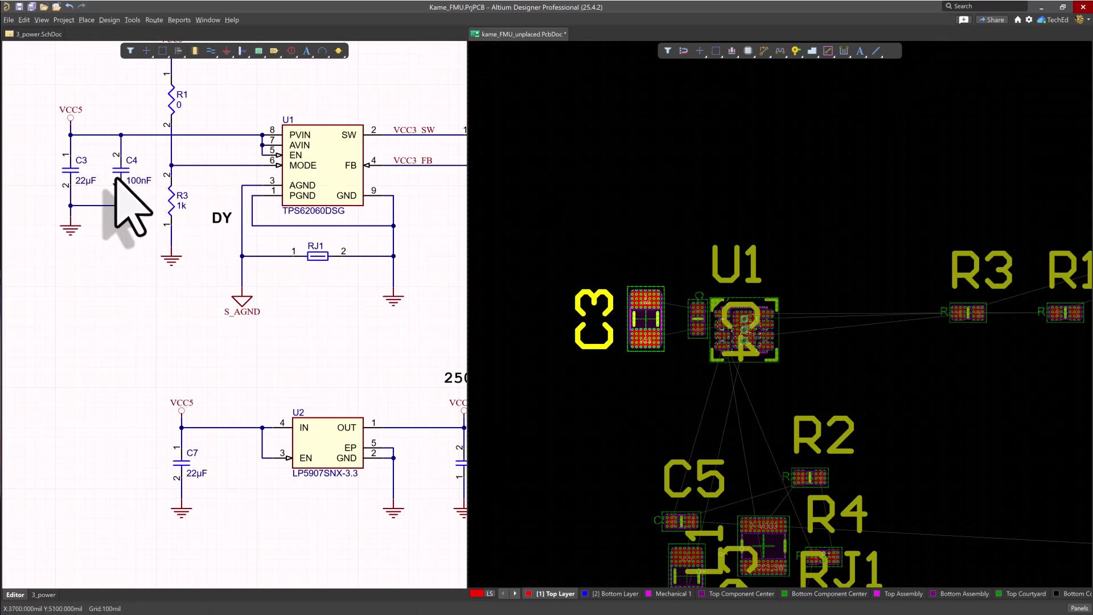
Pick up C3 again and drop it tight against U1's left side
left_click(73, 171)
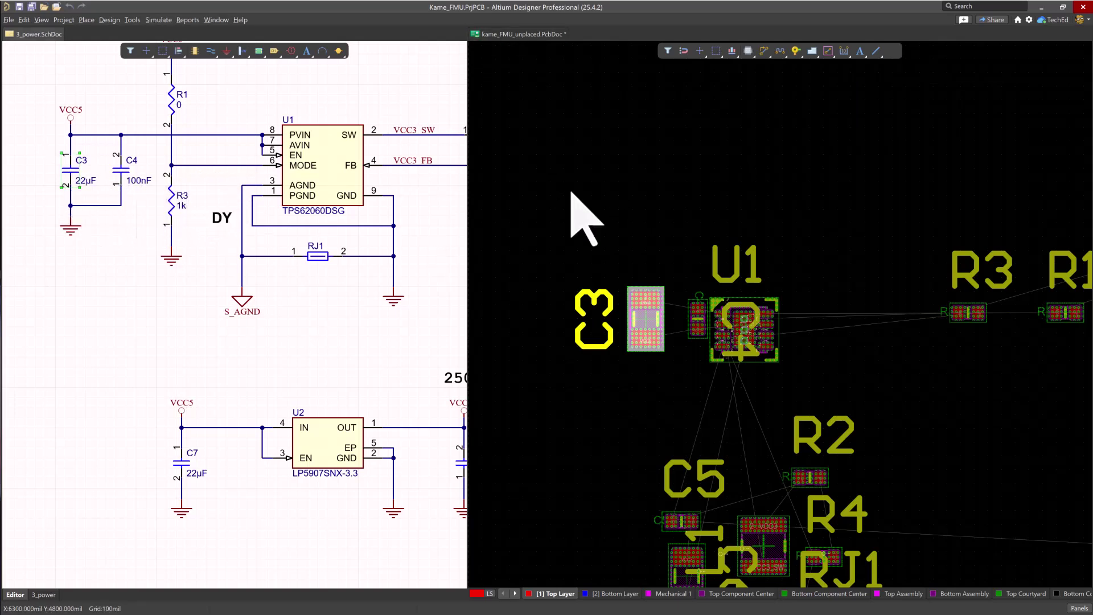
key("ctrl+o")
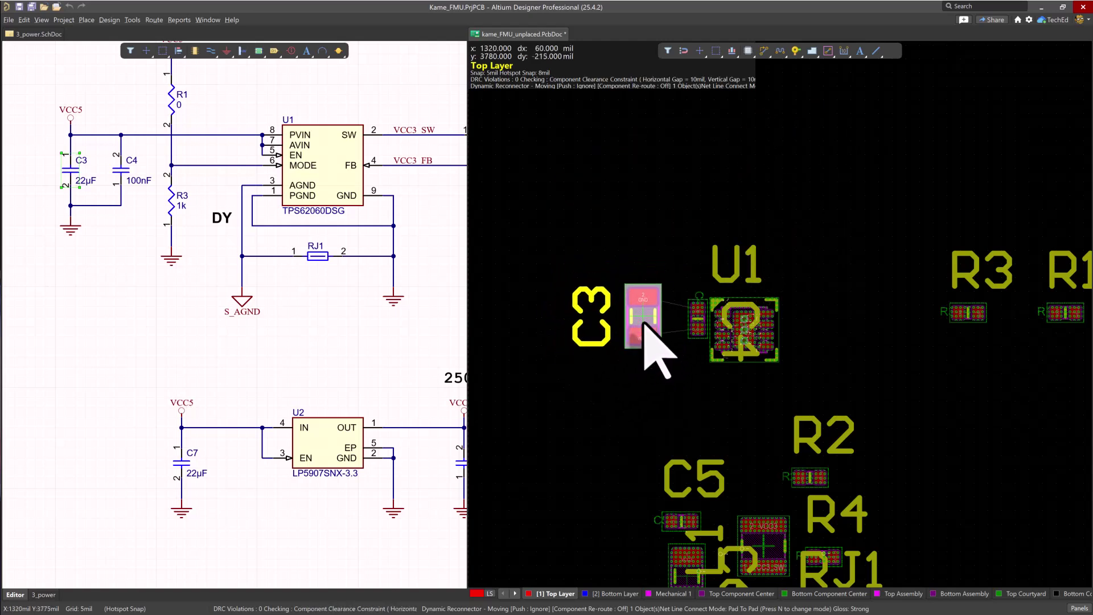
left_click(642, 320)
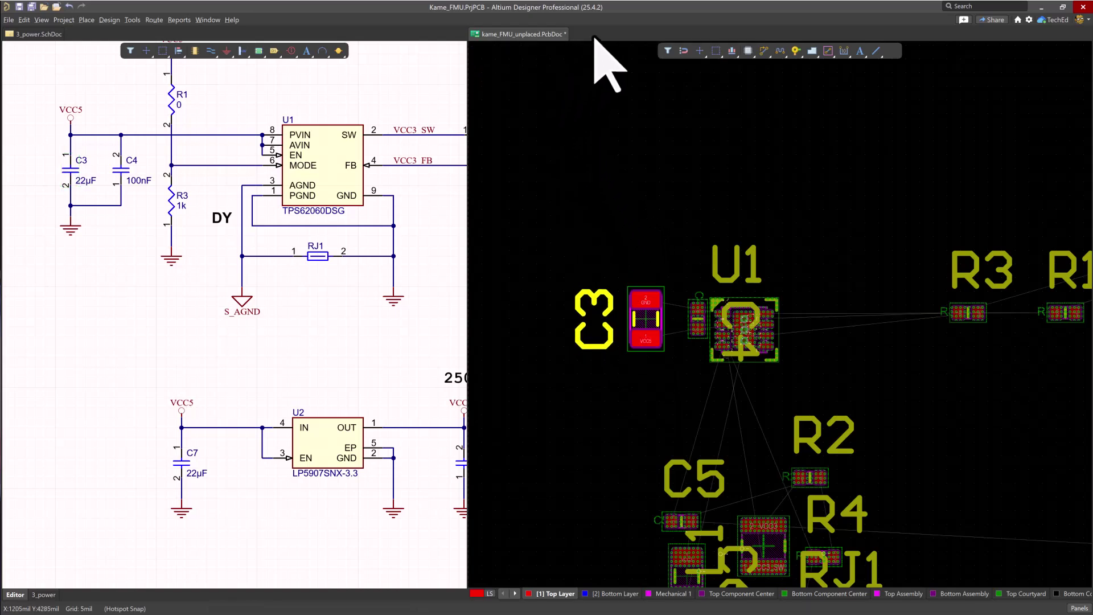
Open the toolbar customization settings and list the Component Placement commands with a wider caption column
right_click(601, 21)
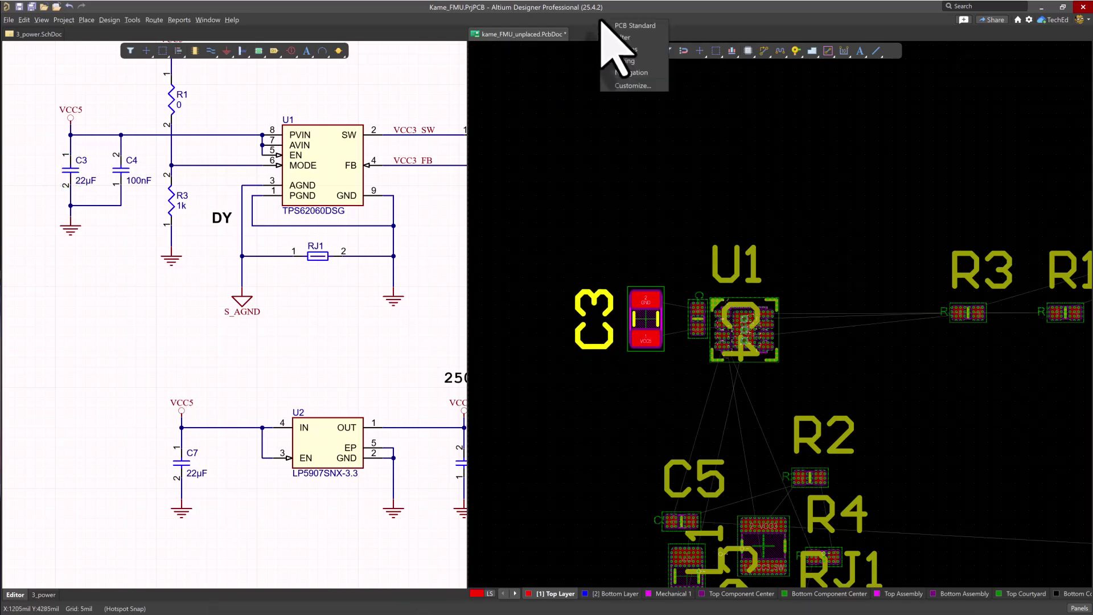
left_click(635, 88)
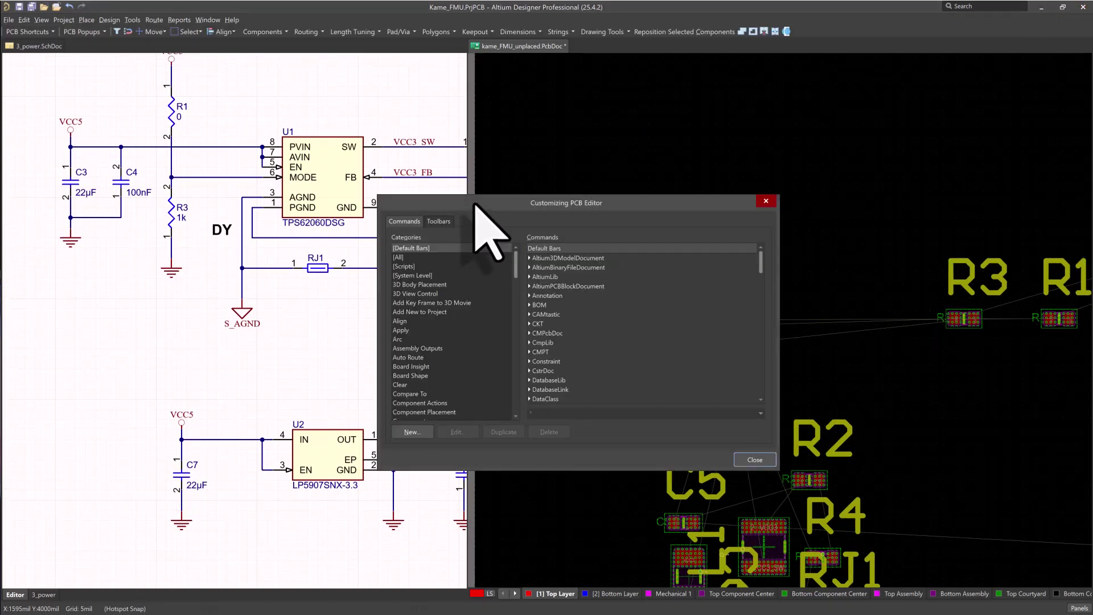
scroll(481, 319, "down", 2)
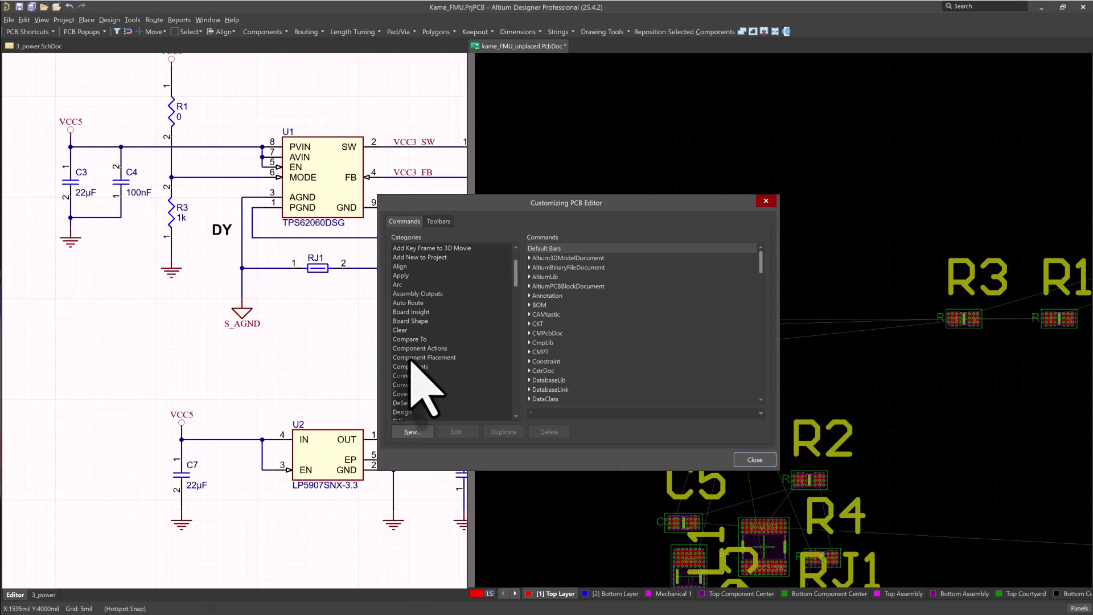
mouse_move(516, 273)
left_mouse_down()
mouse_move(519, 346)
mouse_move(522, 288)
left_mouse_up()
scroll(433, 285, "up", 2)
left_click(424, 302)
left_click_drag(605, 247, 631, 246)
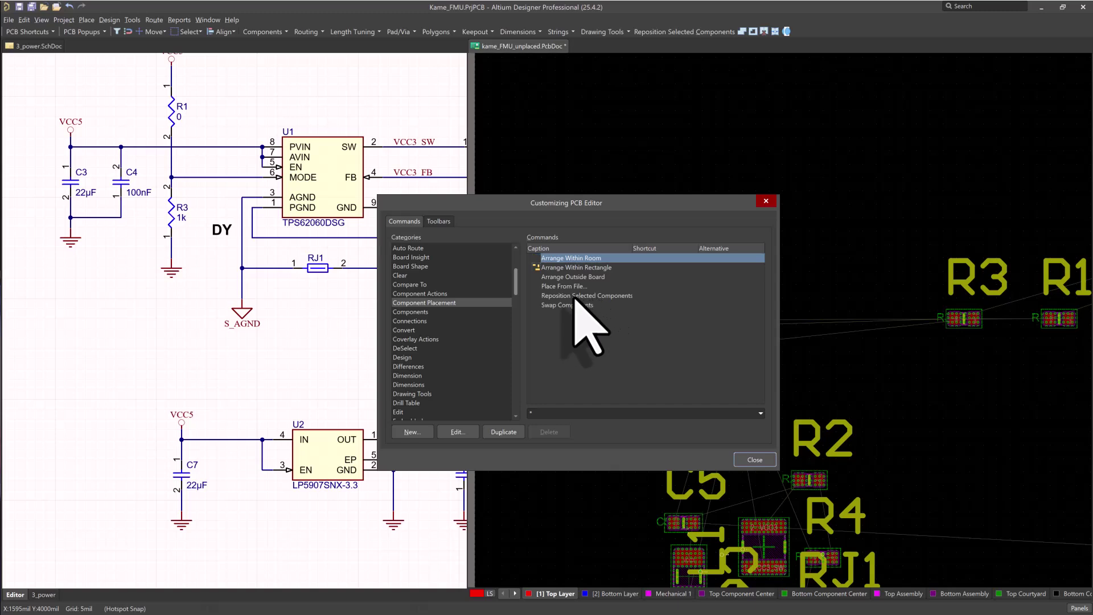
Add Reposition Selected Components to the toolbar, then delete it and close the dialog
left_click(598, 295)
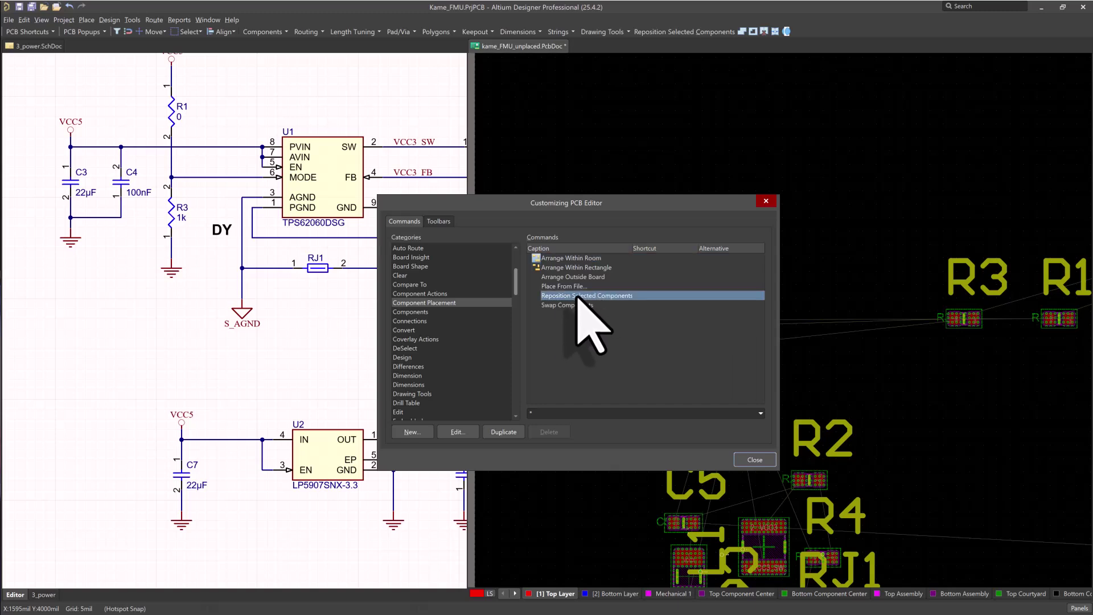
mouse_move(579, 296)
left_mouse_down()
mouse_move(664, 152)
mouse_move(744, 73)
mouse_move(749, 45)
mouse_move(543, 40)
mouse_move(610, 74)
mouse_move(695, 34)
mouse_move(741, 45)
mouse_move(728, 34)
mouse_move(754, 54)
mouse_move(758, 45)
left_mouse_up()
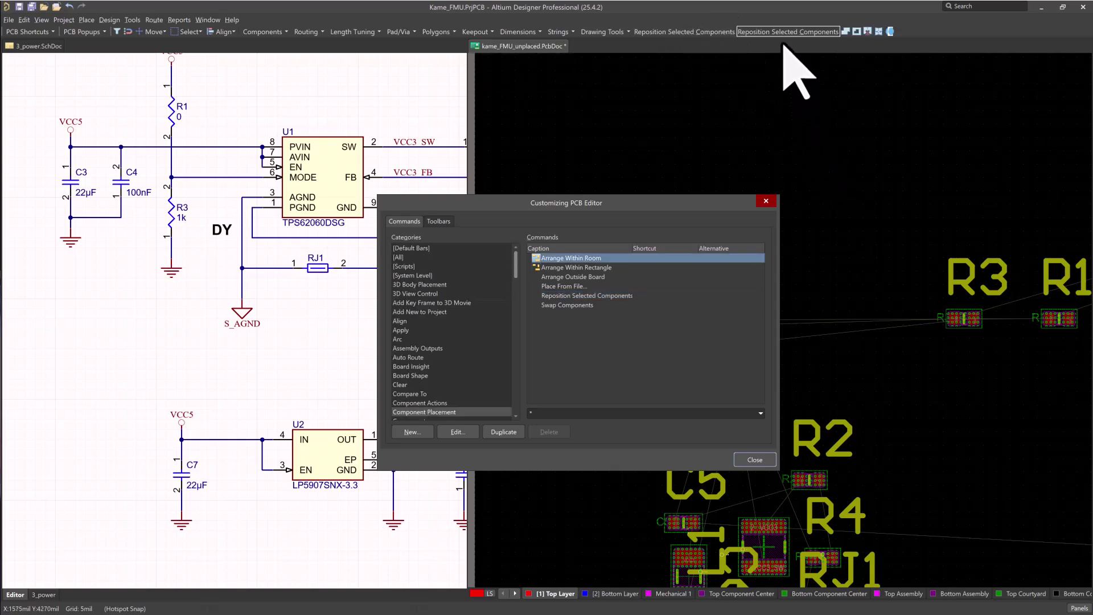
right_click(807, 32)
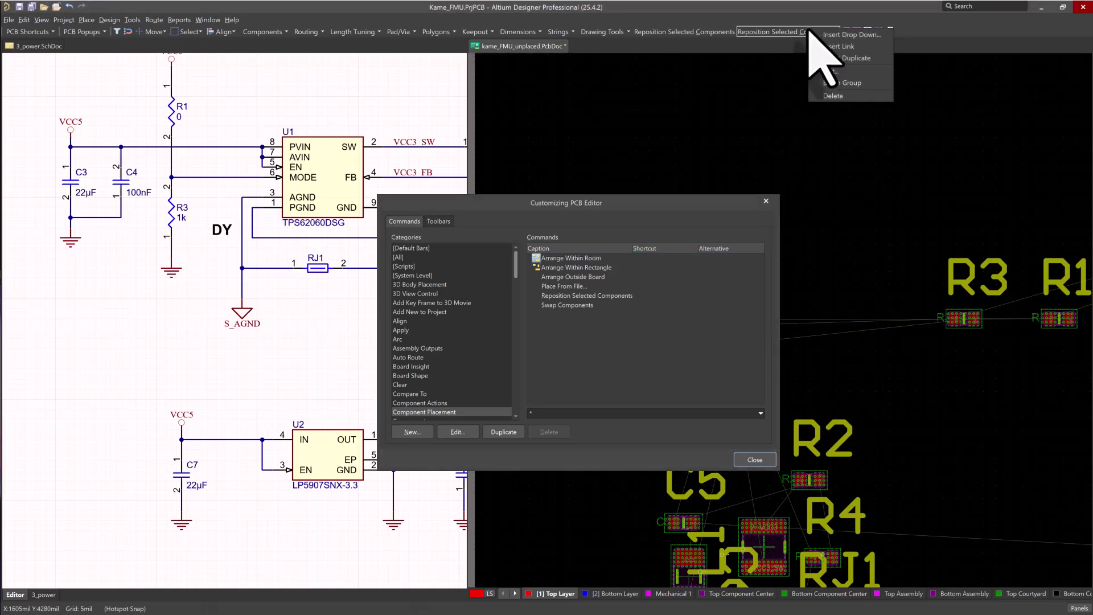
left_click(838, 100)
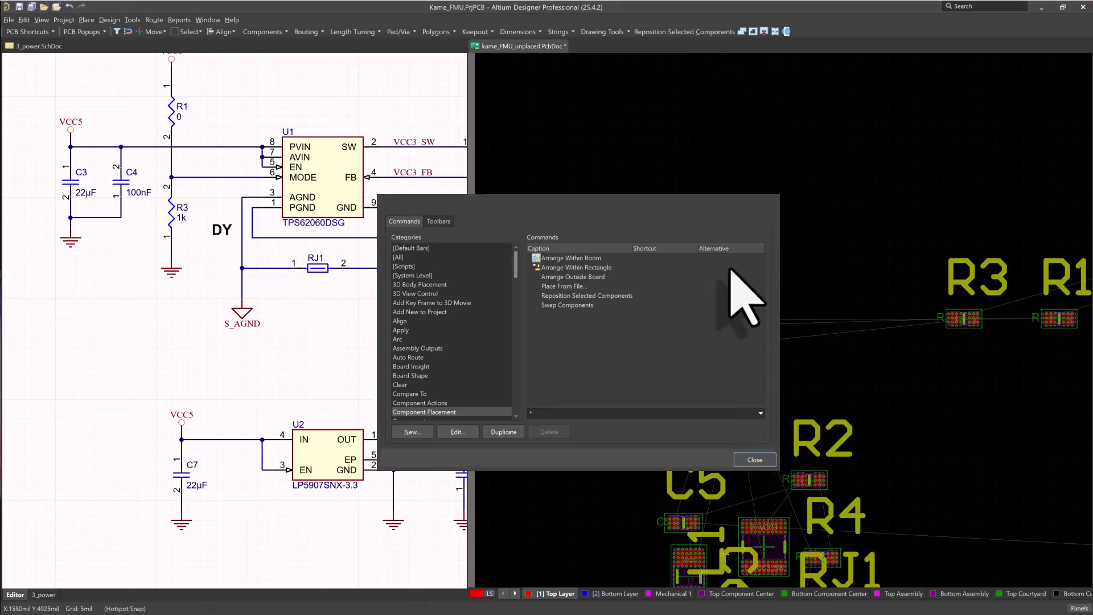
key("Return")
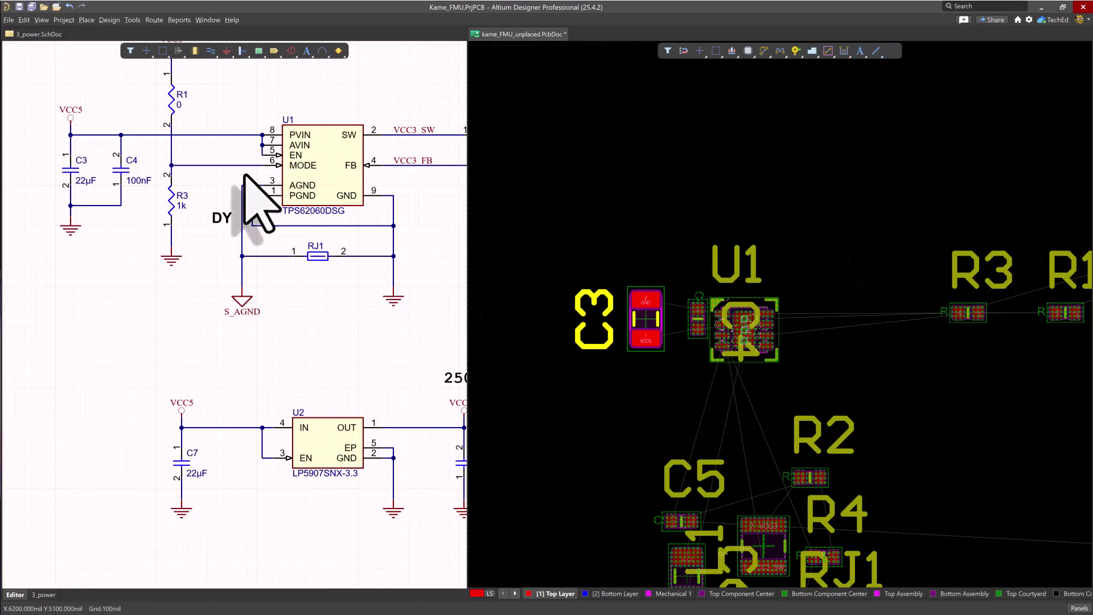
Cross-probe C4 onto the PCB and nudge its footprint, then show the whole power sheet
left_click(122, 170)
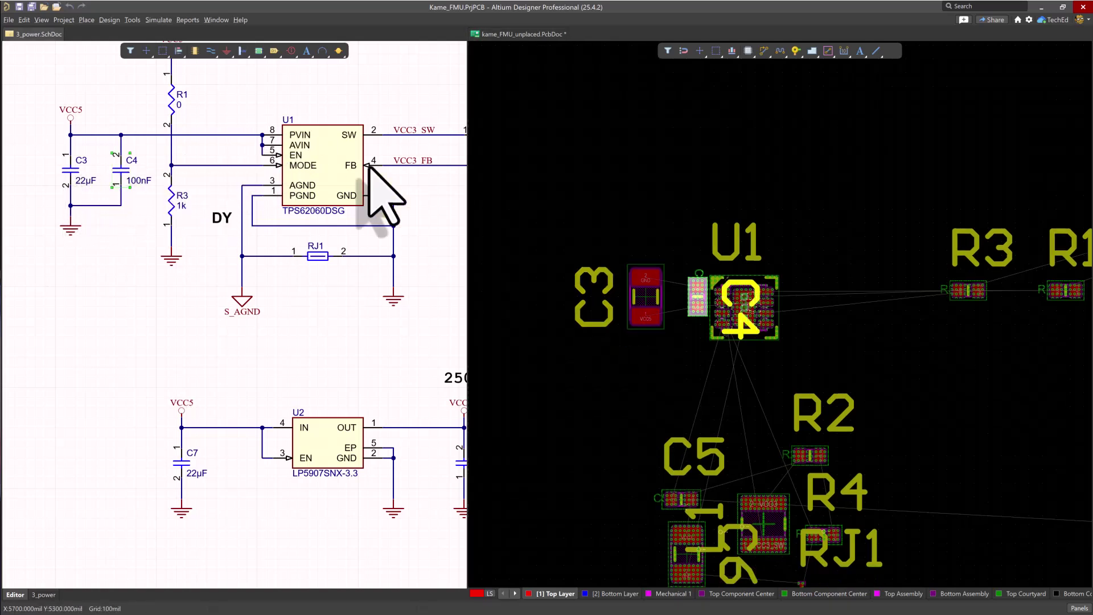
left_click(132, 22)
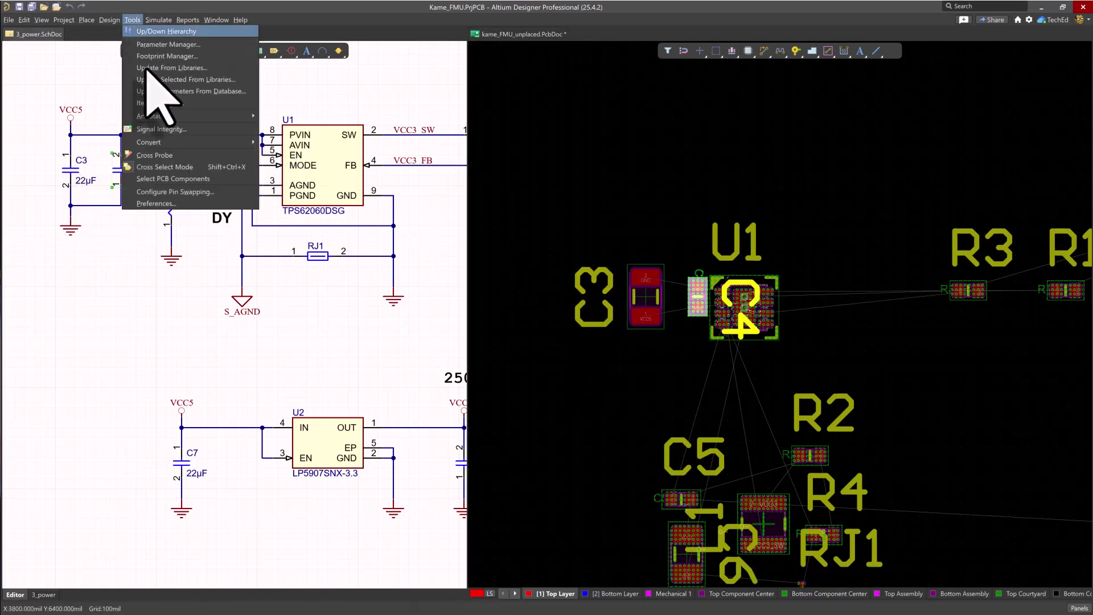
left_click(132, 20)
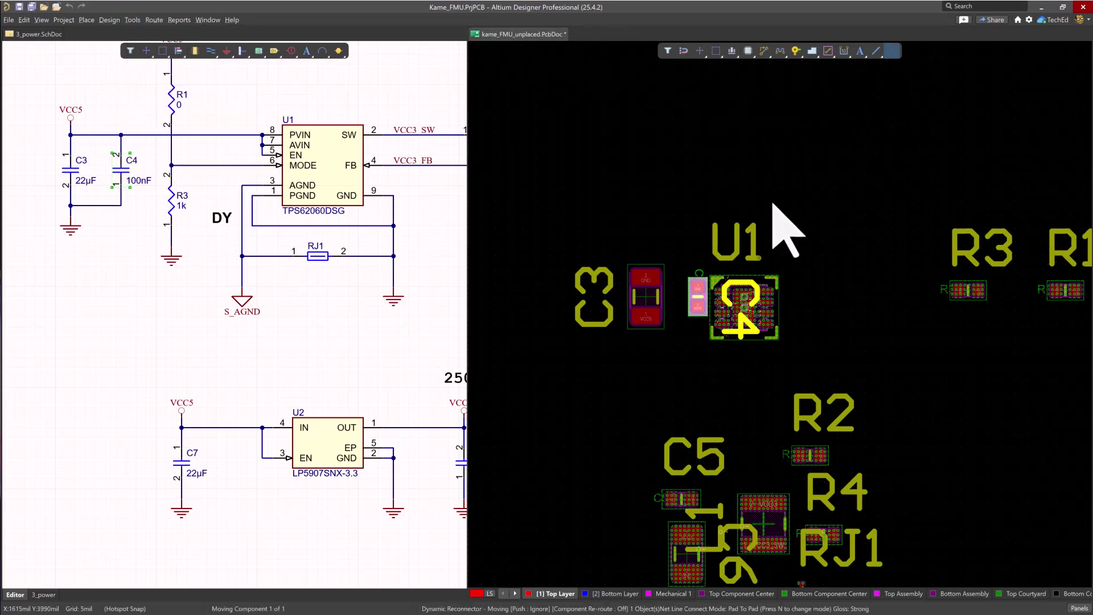
mouse_move(697, 296)
left_mouse_down()
mouse_move(708, 257)
mouse_move(701, 317)
mouse_move(691, 307)
mouse_move(699, 298)
left_mouse_up()
scroll(334, 328, "down", 4, "ctrl")
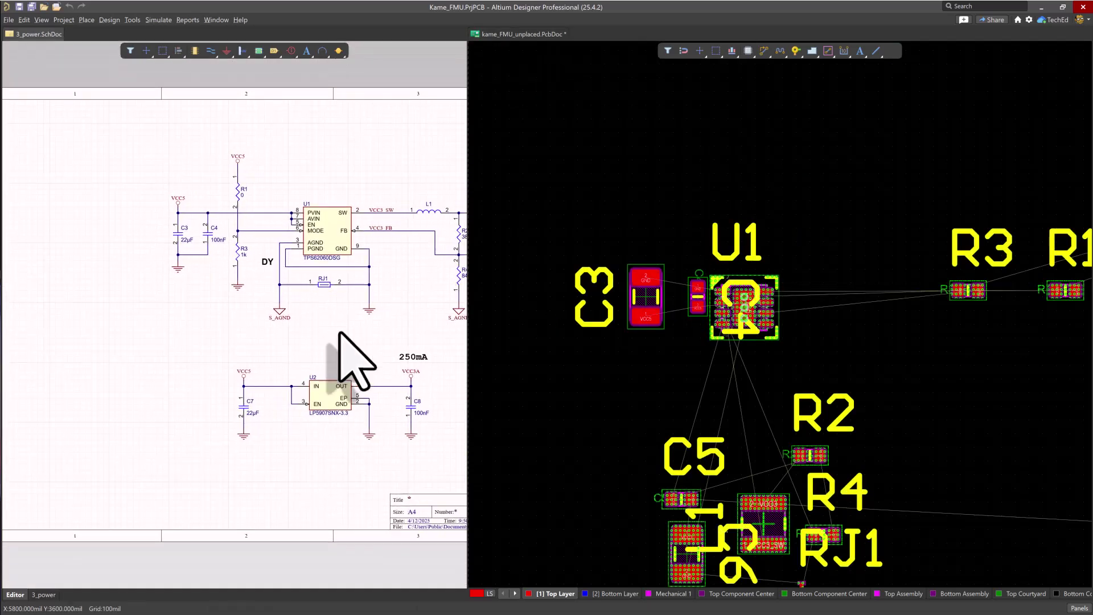
right_click_drag(349, 334, 238, 331)
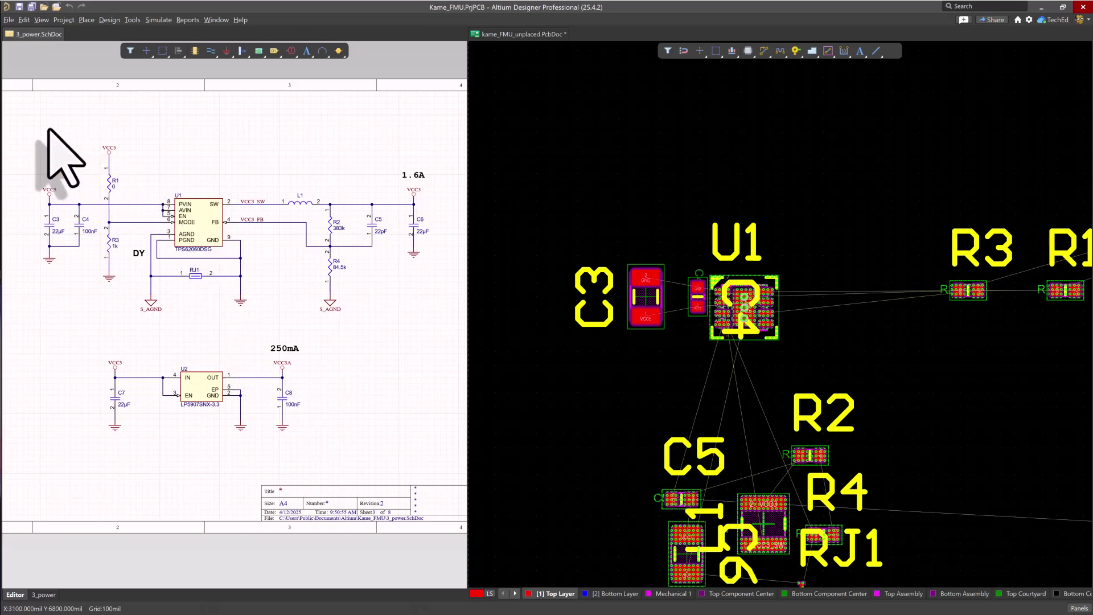
Window-select the U1 regulator circuit, start repositioning, and drop U1 with RJ1 beside it
left_click_drag(18, 120, 436, 337)
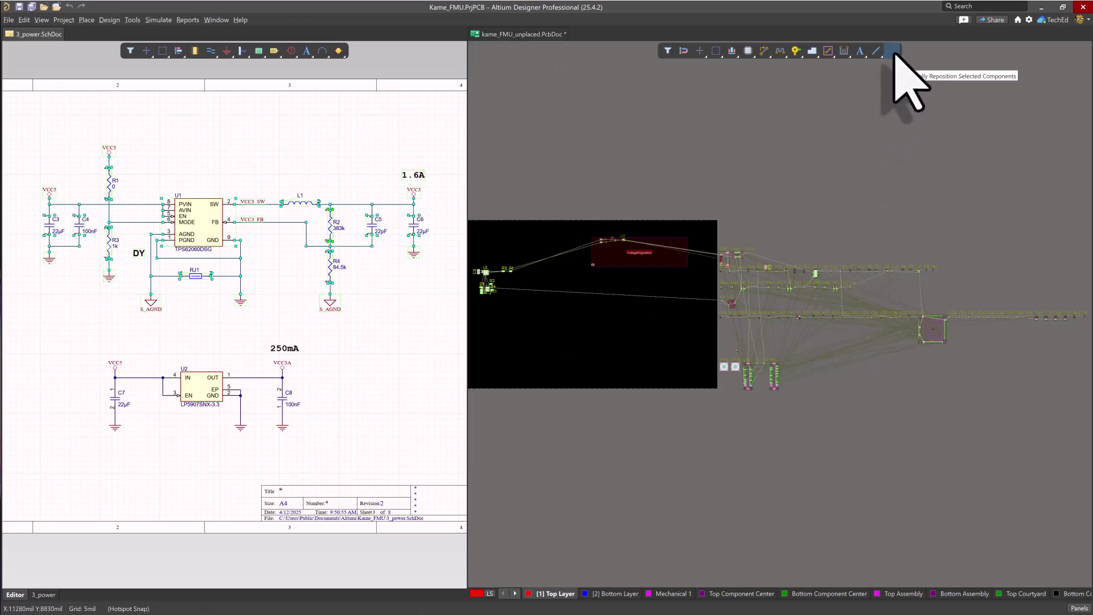
left_click(894, 52)
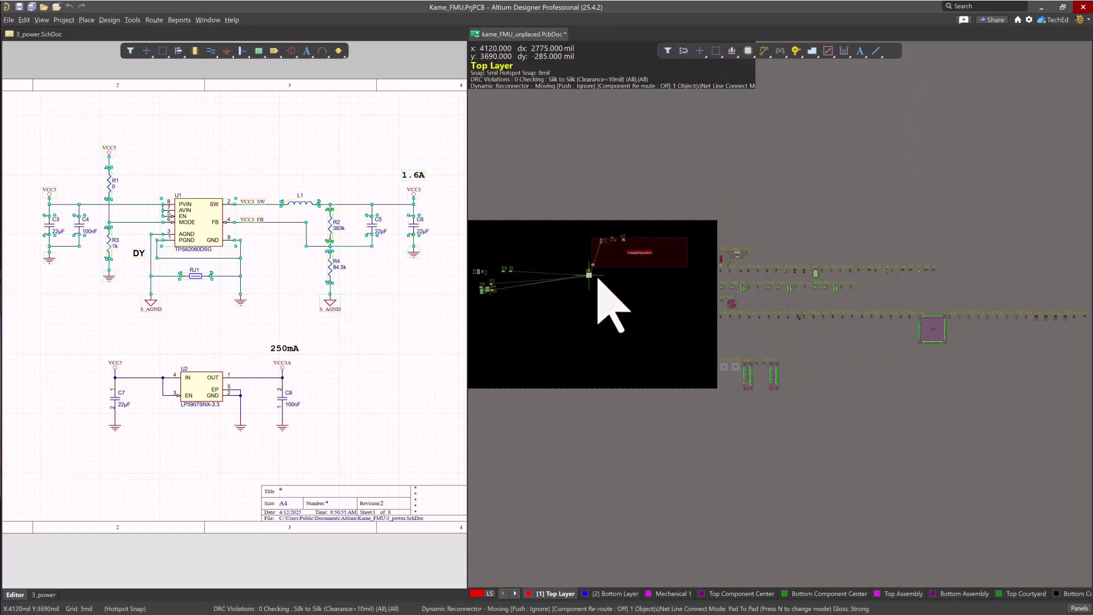
right_click_drag(561, 315, 721, 305)
scroll(655, 285, "up", 4, "ctrl")
scroll(656, 280, "up", 3, "ctrl")
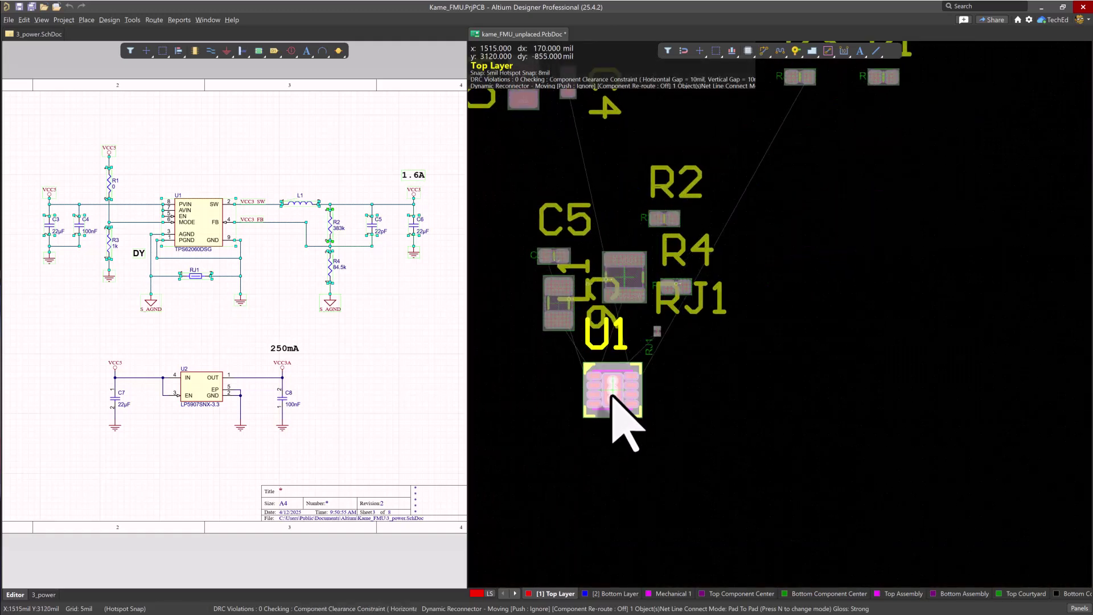
left_click(603, 419)
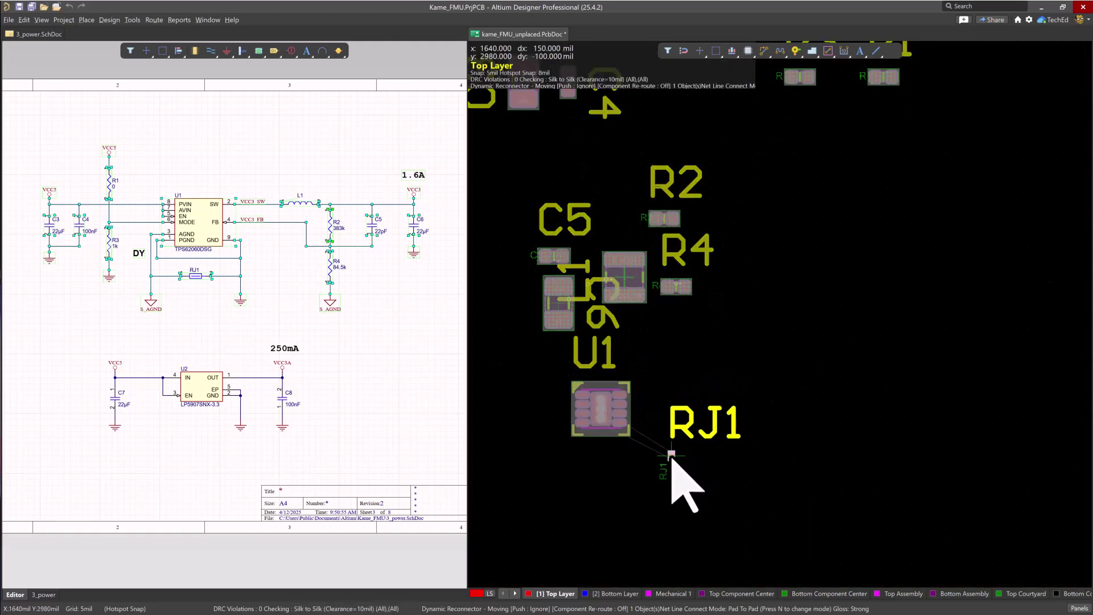
left_click(655, 430)
Place R4, R3, R2 and R1 around U1, L1 below, then C6, C5, C4 and C3 near the top
left_click(719, 431)
left_click(730, 380)
left_click(784, 424)
left_click(730, 483)
left_click(617, 483)
left_click(691, 338)
left_click(752, 282)
left_click(532, 315)
left_click(624, 242)
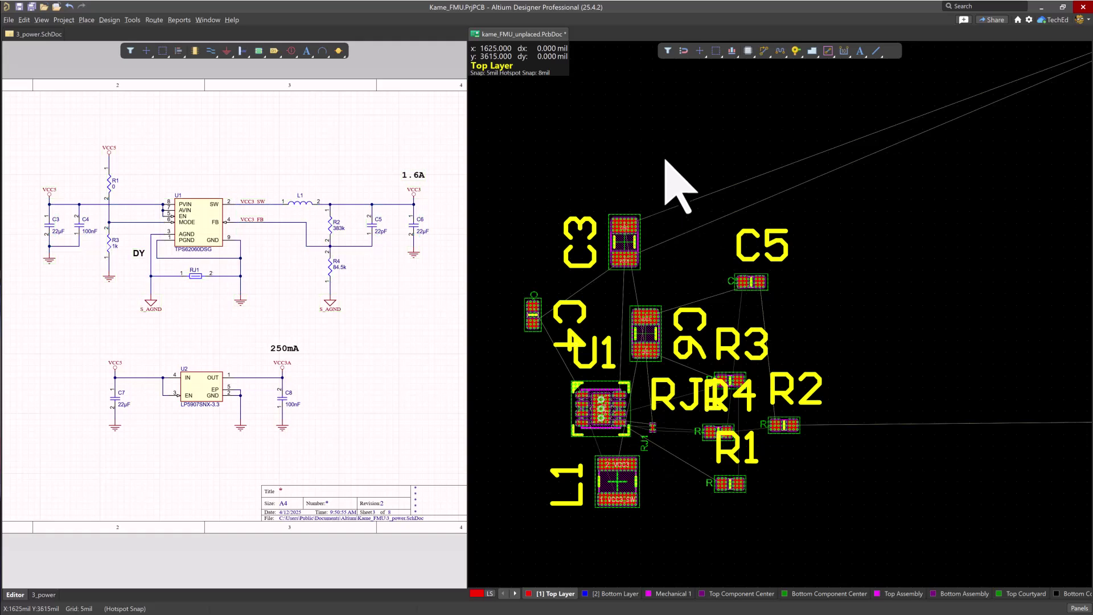
left_click(308, 147)
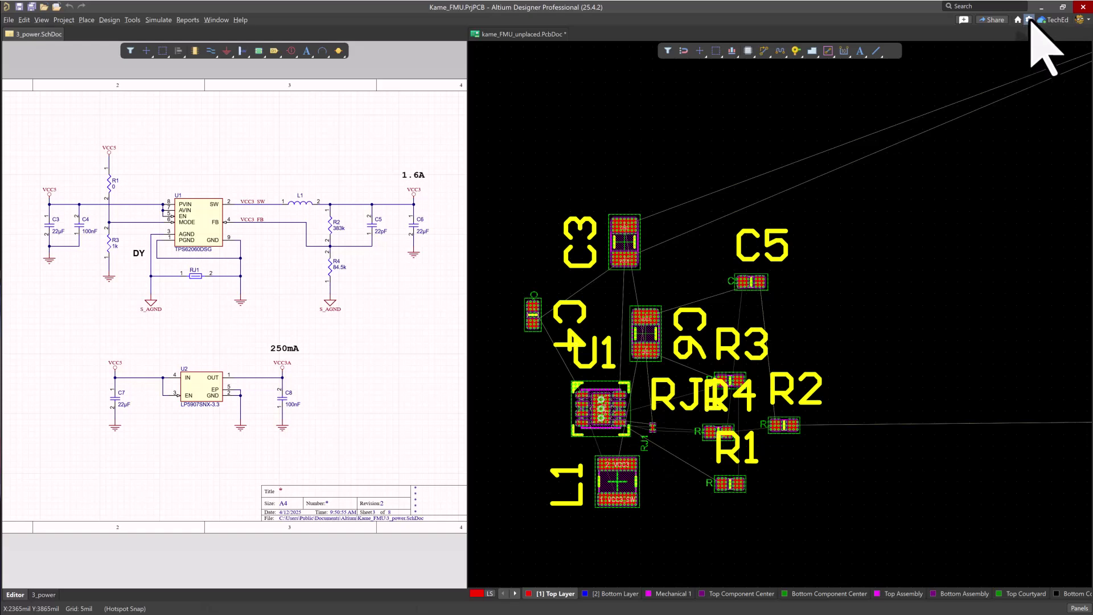
Check 'Reposition selected component in PCB' in System › Navigation preferences, then Apply and OK
left_click(1029, 20)
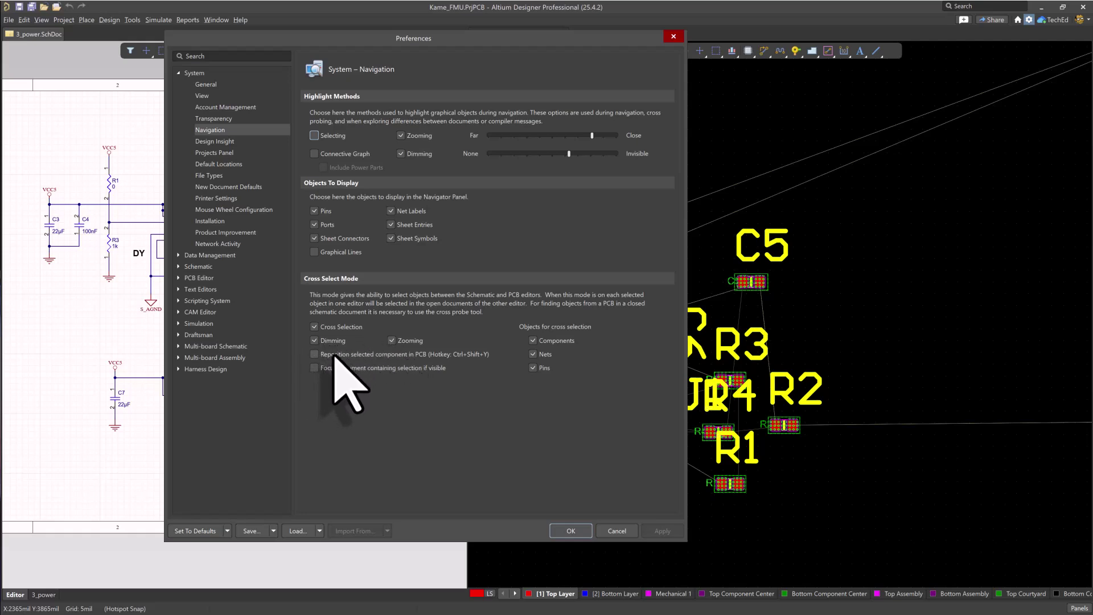
left_click(334, 354)
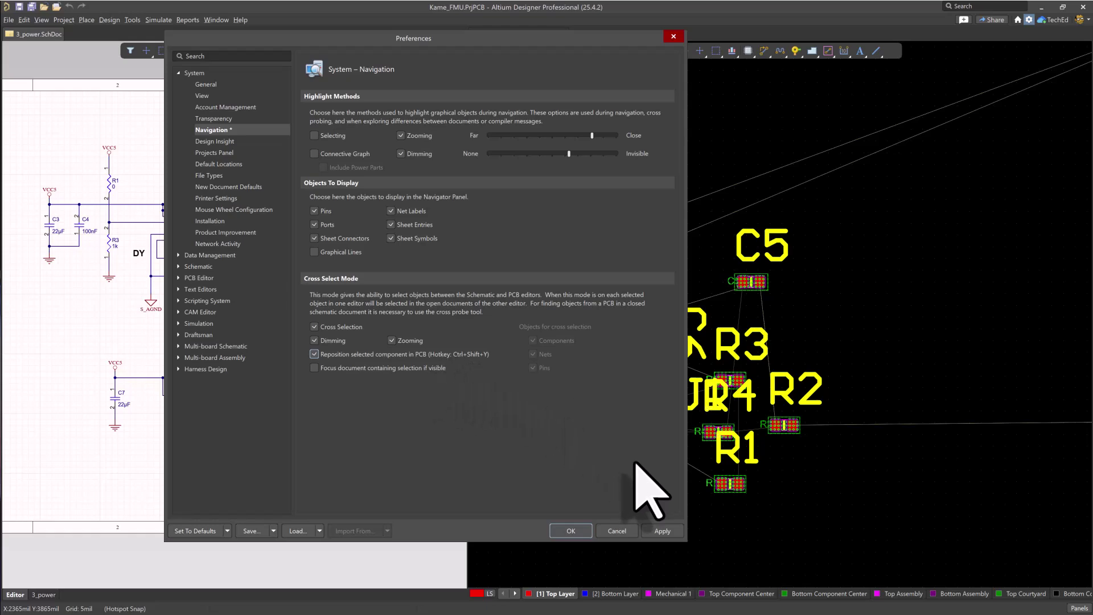
left_click(663, 531)
left_click(576, 532)
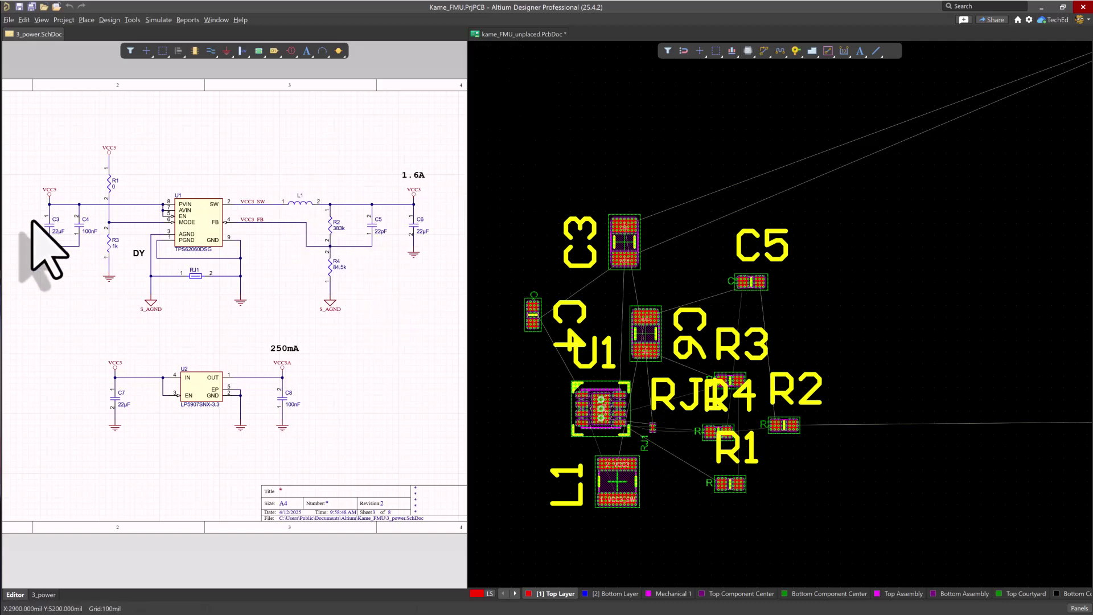
Place C3 left of U1 and C4 between C3 and U1 on the PCB
scroll(36, 231, "up", 5, "ctrl")
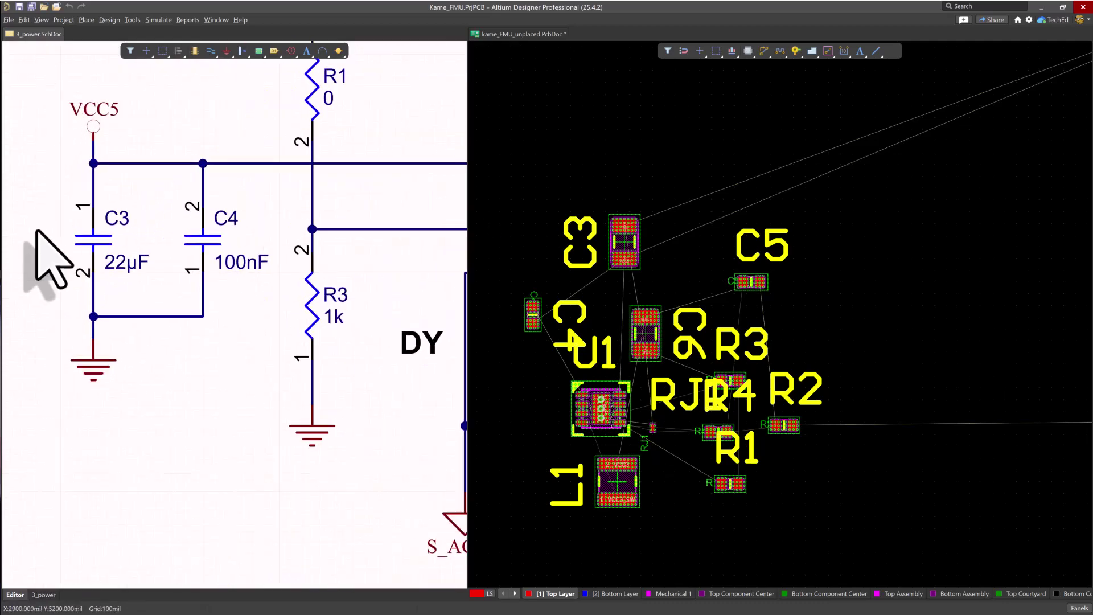
left_click(81, 242)
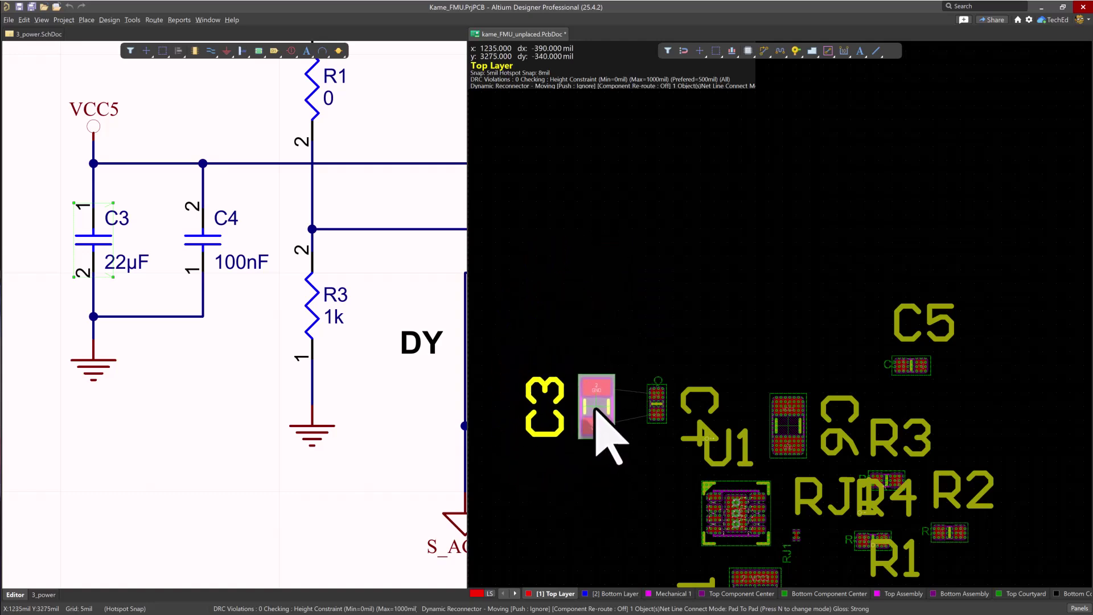
left_click(597, 405)
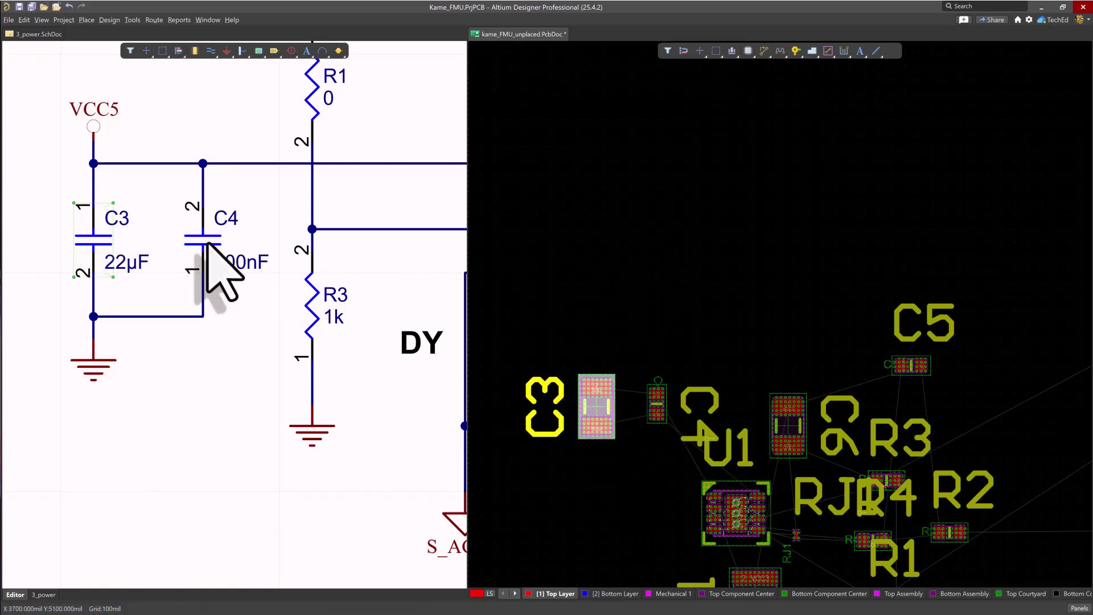
left_click(208, 244)
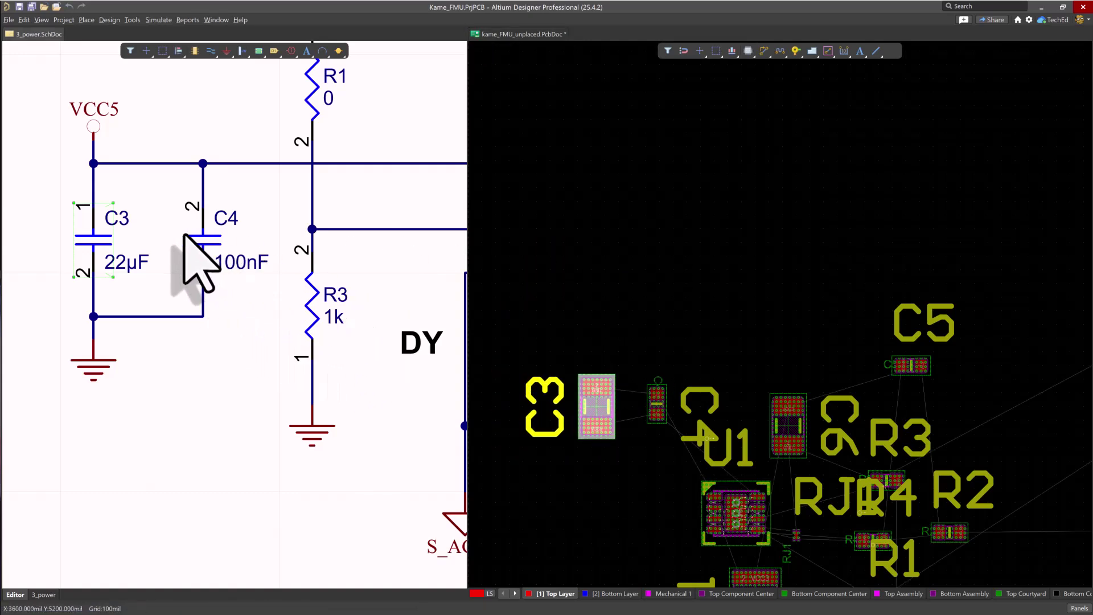
left_click(200, 264)
left_click_drag(656, 405, 636, 298)
left_click(635, 297)
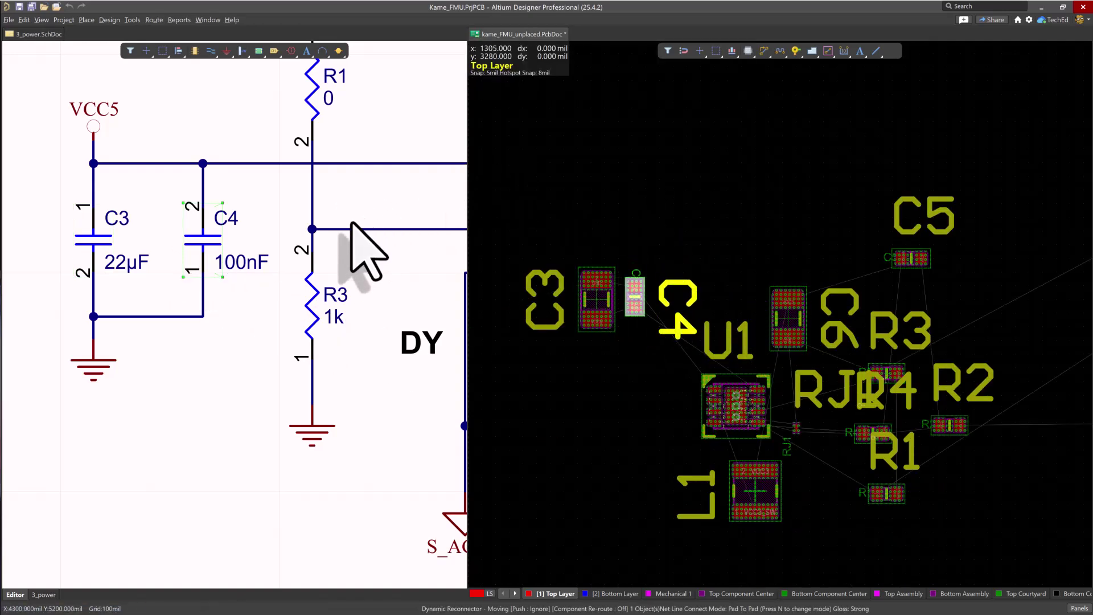
Pick R1 from the schematic, rotate it 90°, and drop it beside U1's left side
right_click_drag(386, 127, 325, 195)
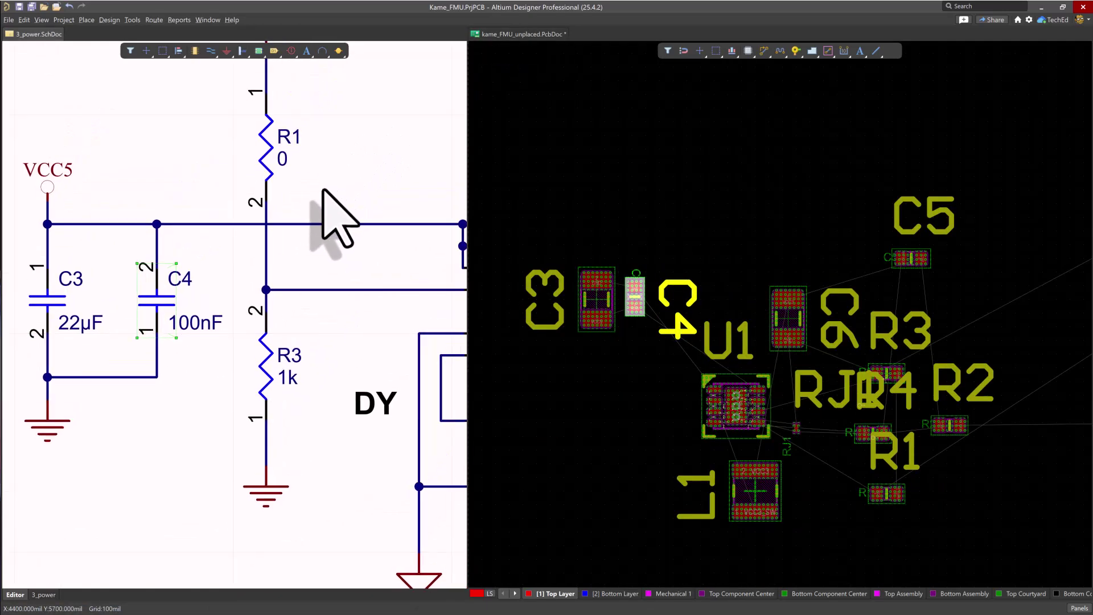
left_click(253, 165)
key("t")
key("o")
key("c")
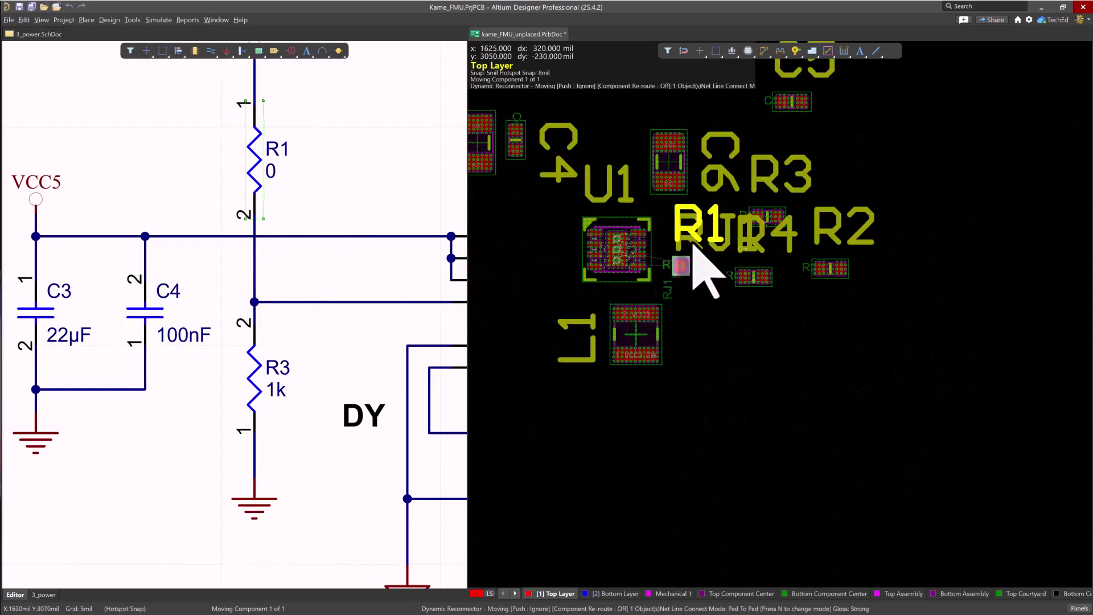
right_click_drag(633, 295, 691, 317)
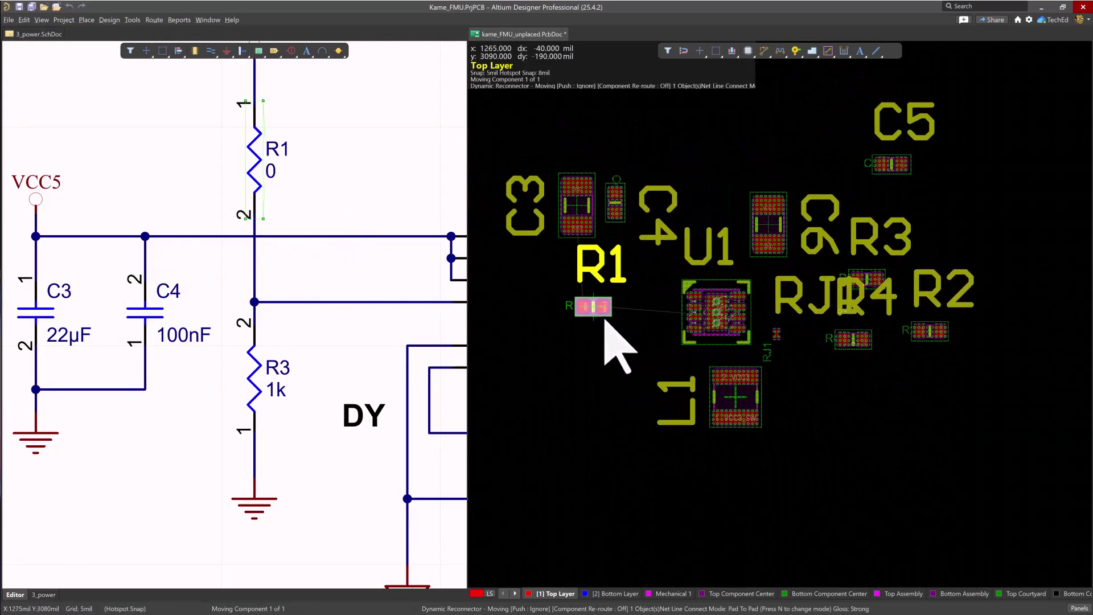
key("space")
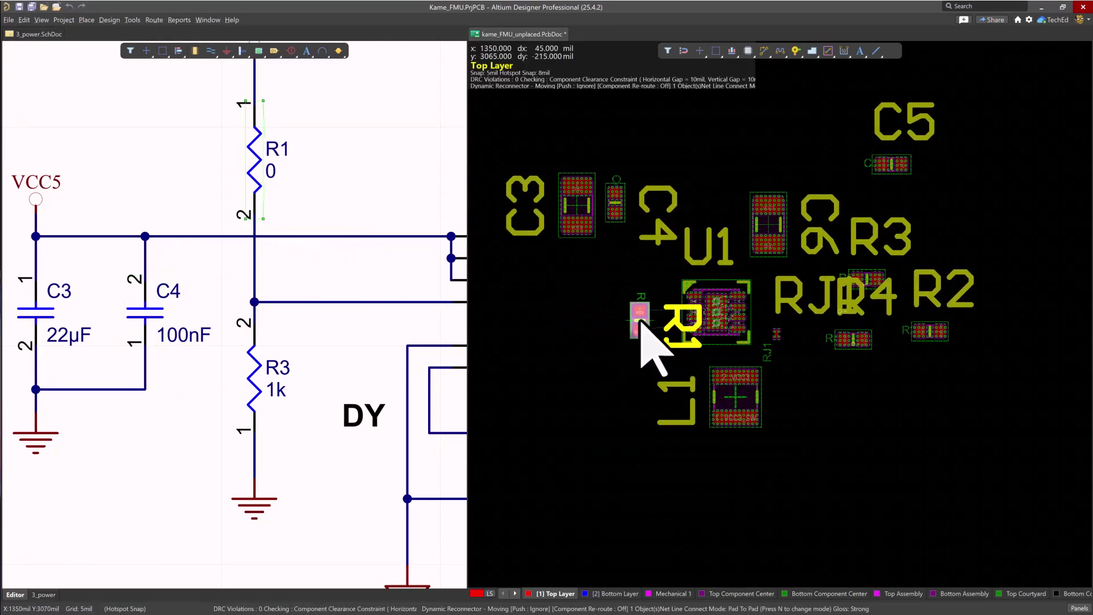
left_click(642, 320)
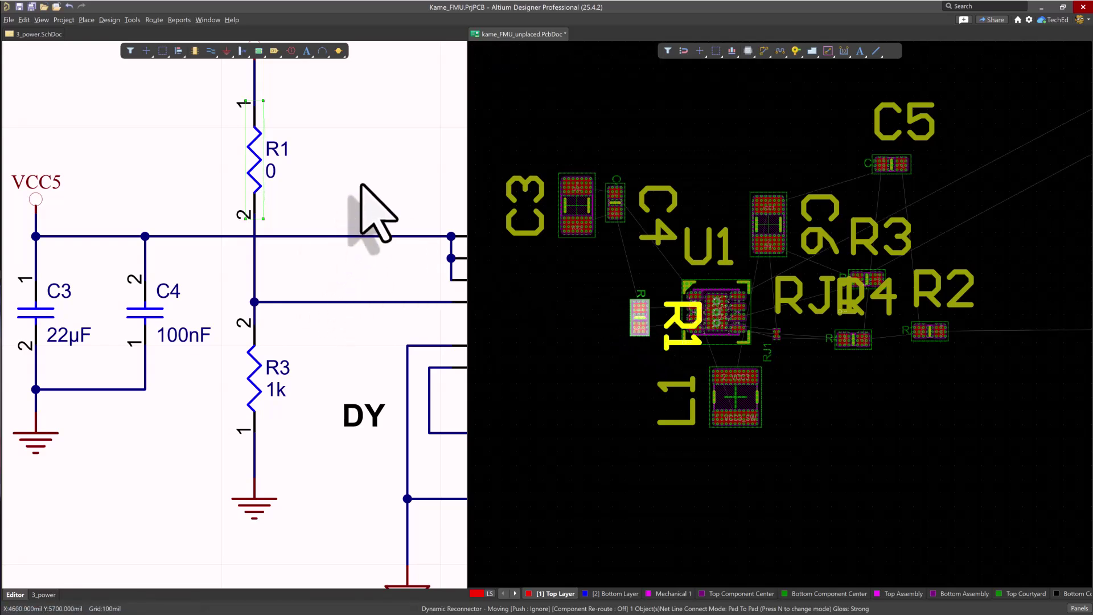
Reposition the cross-selected parts, rotating R3 upright and placing it just left of U1
scroll(319, 207, "down", 3, "ctrl")
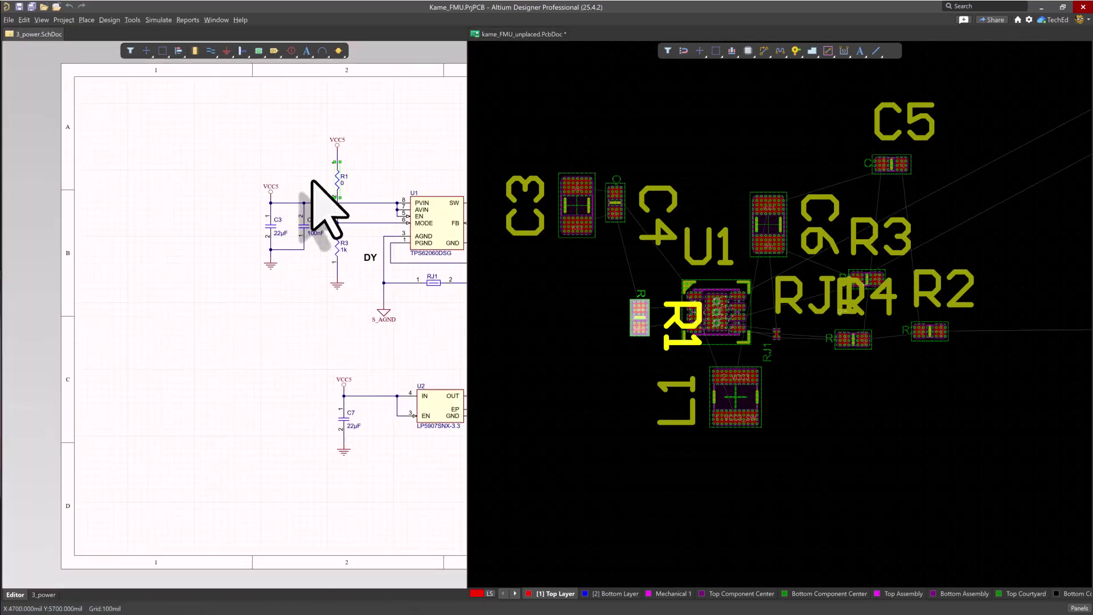
key("t")
key("o")
key("c")
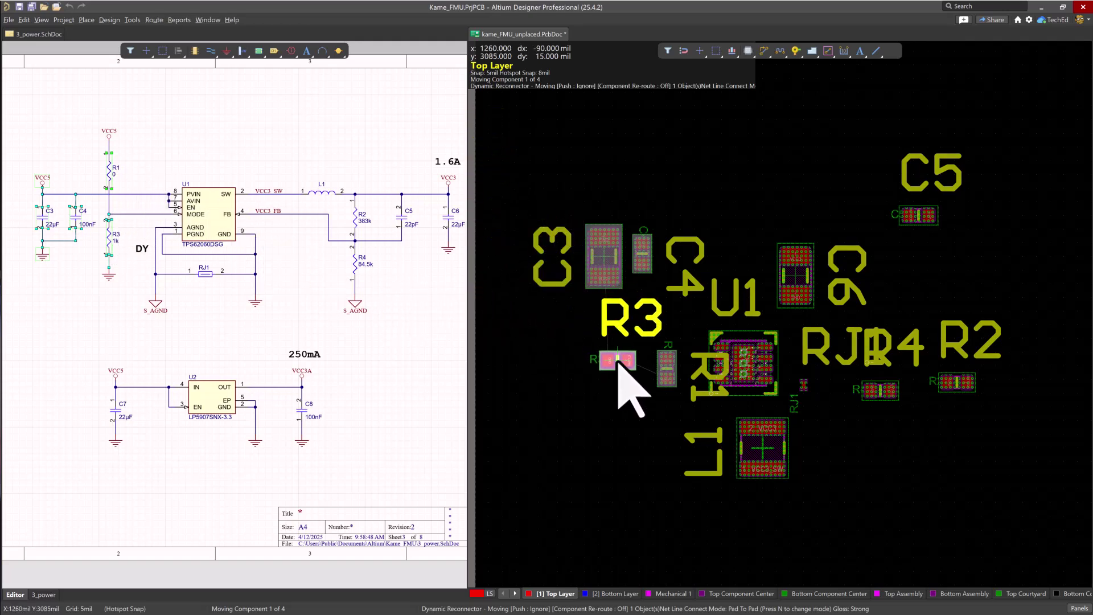
key("space")
key("space")
key("space")
left_click(616, 360)
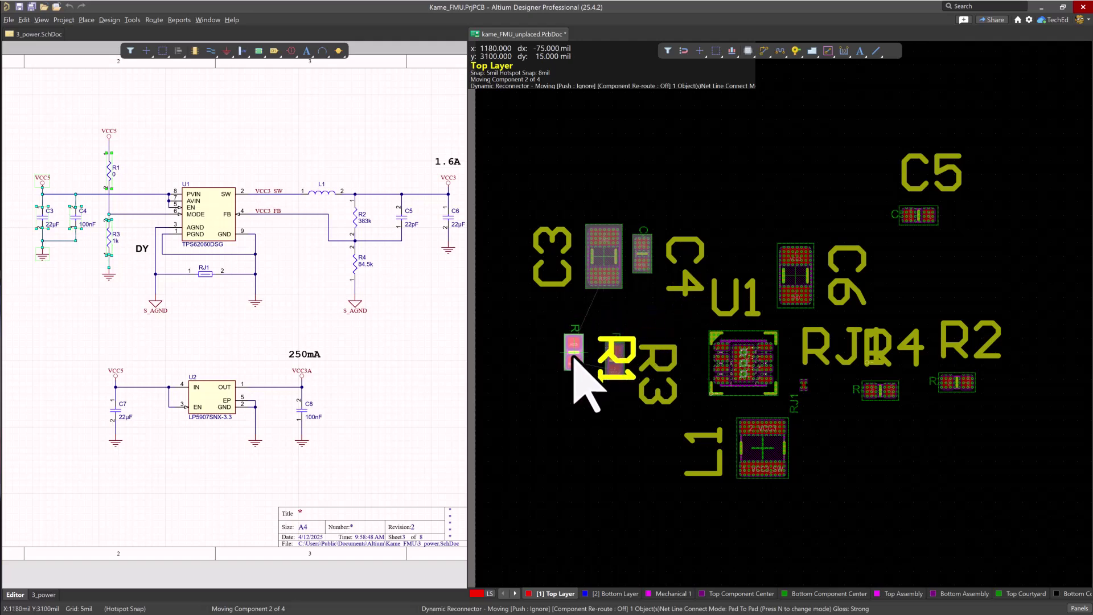
Place R1 left of R3, then C4 and C3 side by side above them near U1
left_click(580, 371)
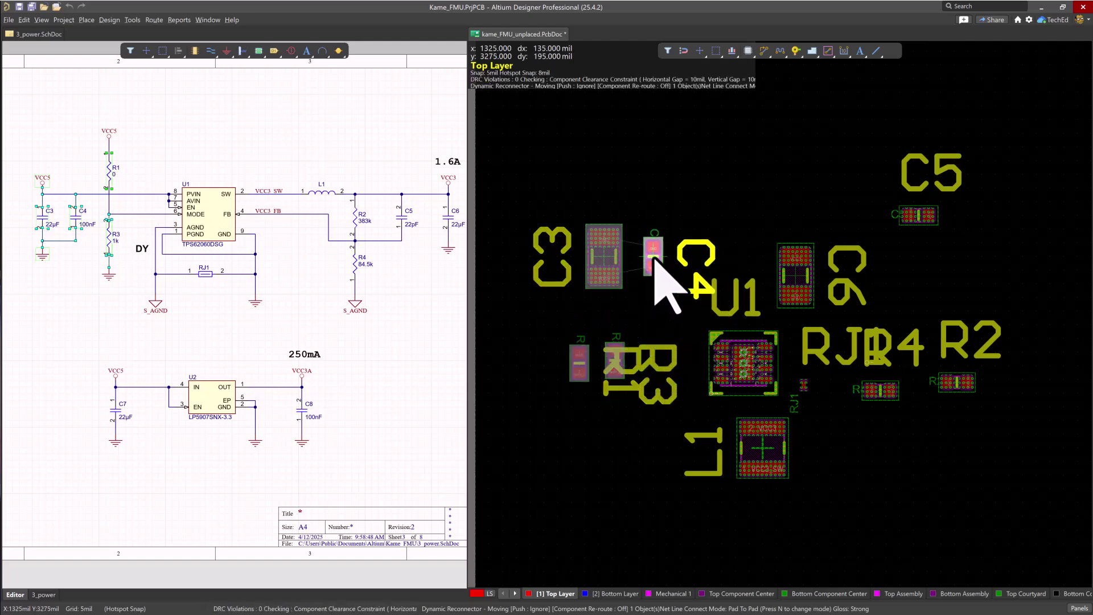
left_click(644, 296)
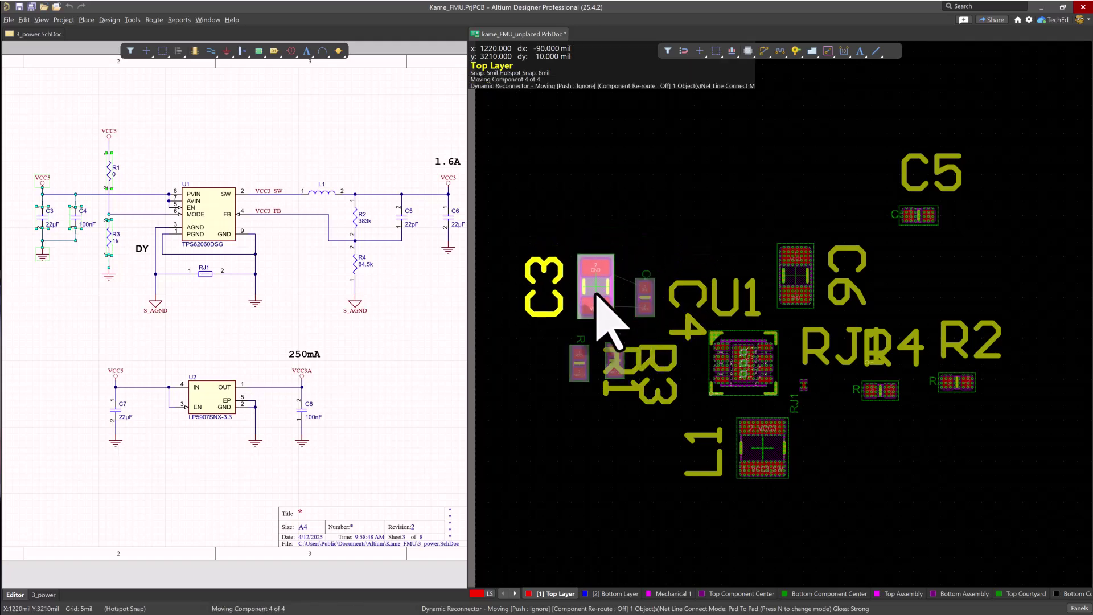
left_click(596, 293)
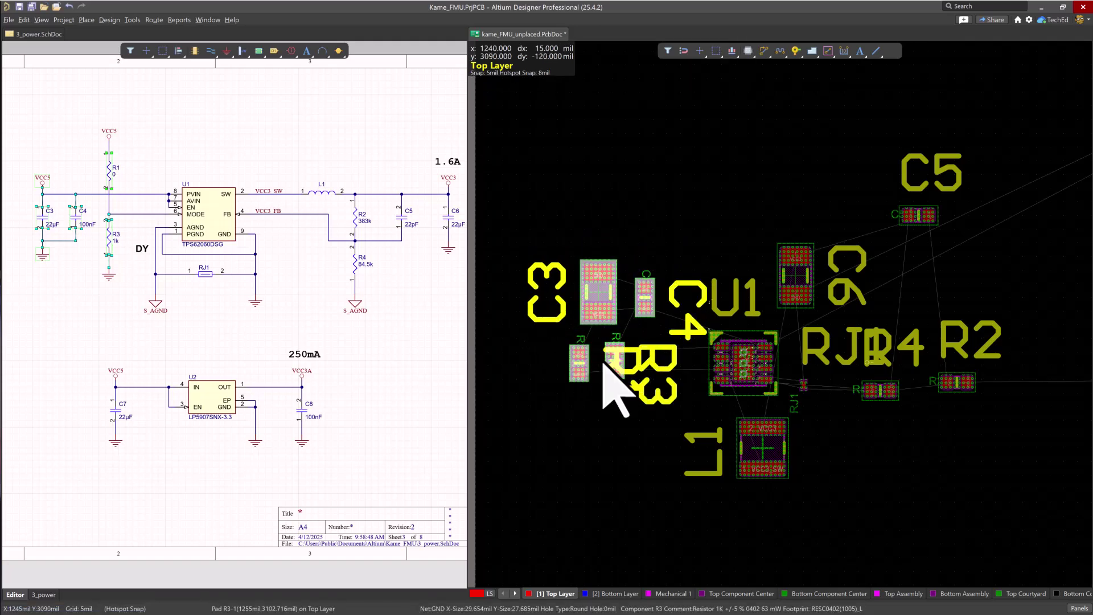
scroll(604, 364, "up", 1)
scroll(603, 364, "down", 1)
scroll(607, 353, "up", 1, "ctrl")
scroll(607, 353, "up", 2, "ctrl")
scroll(601, 359, "down", 1, "ctrl")
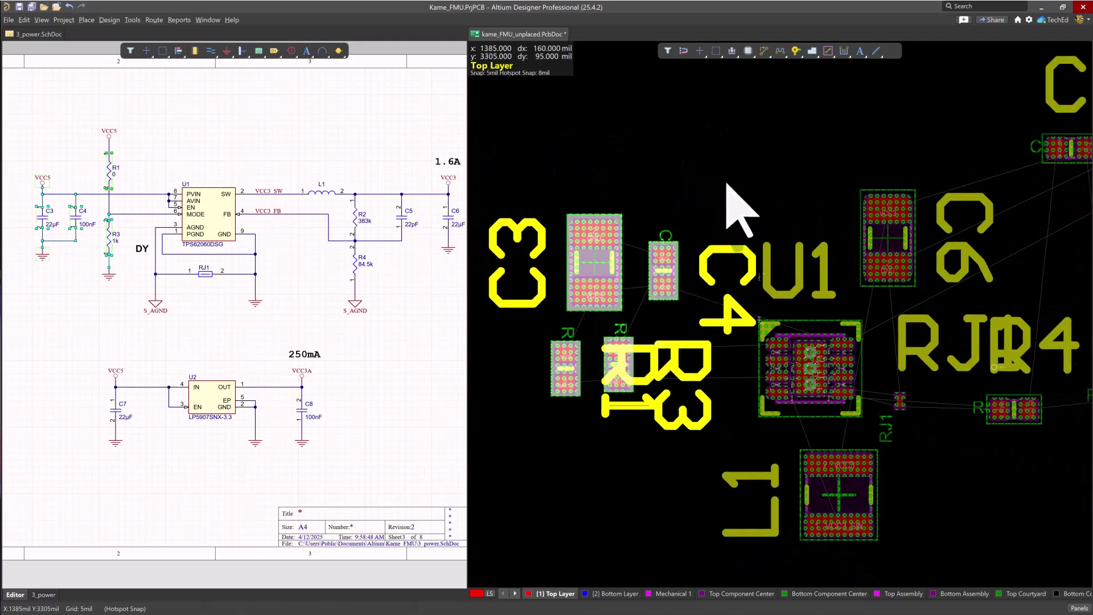
scroll(722, 183, "down", 3, "ctrl")
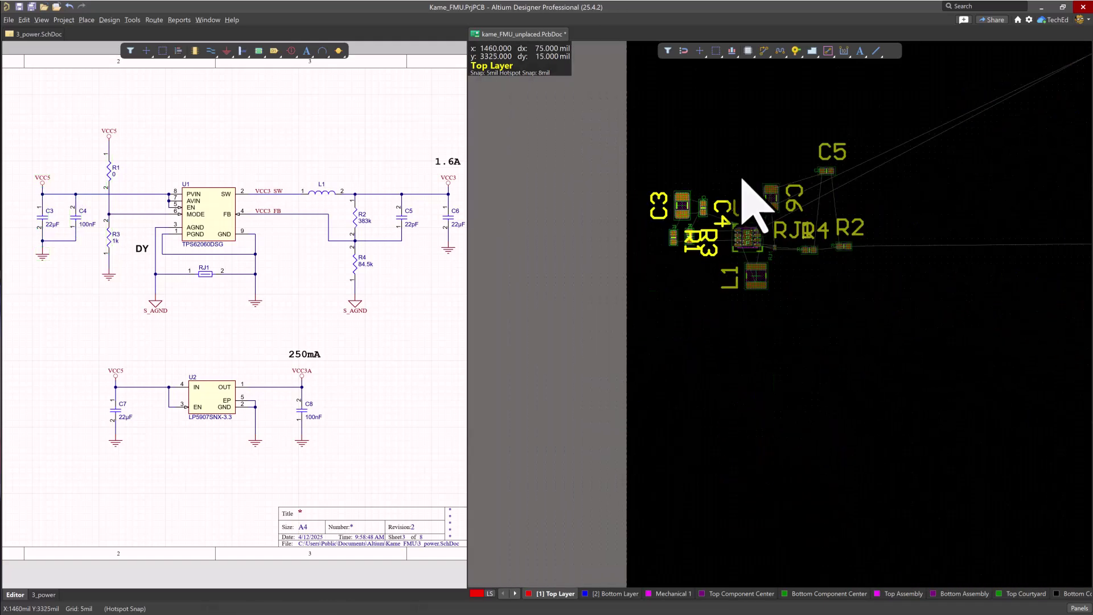
right_click_drag(749, 195, 626, 296)
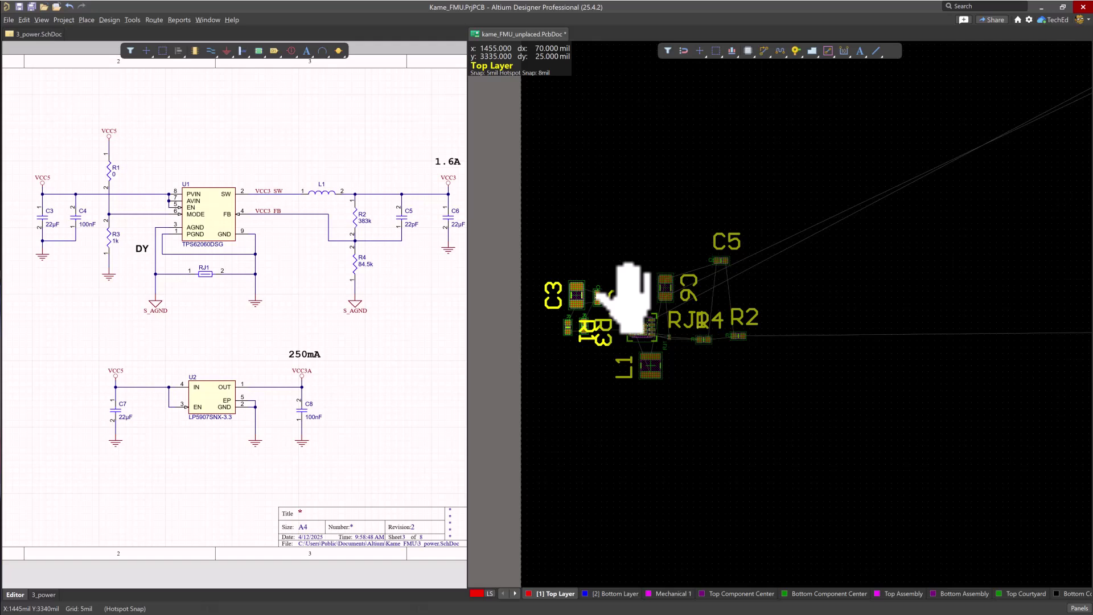
right_click_drag(723, 251, 708, 193)
scroll(814, 251, "down", 5, "ctrl")
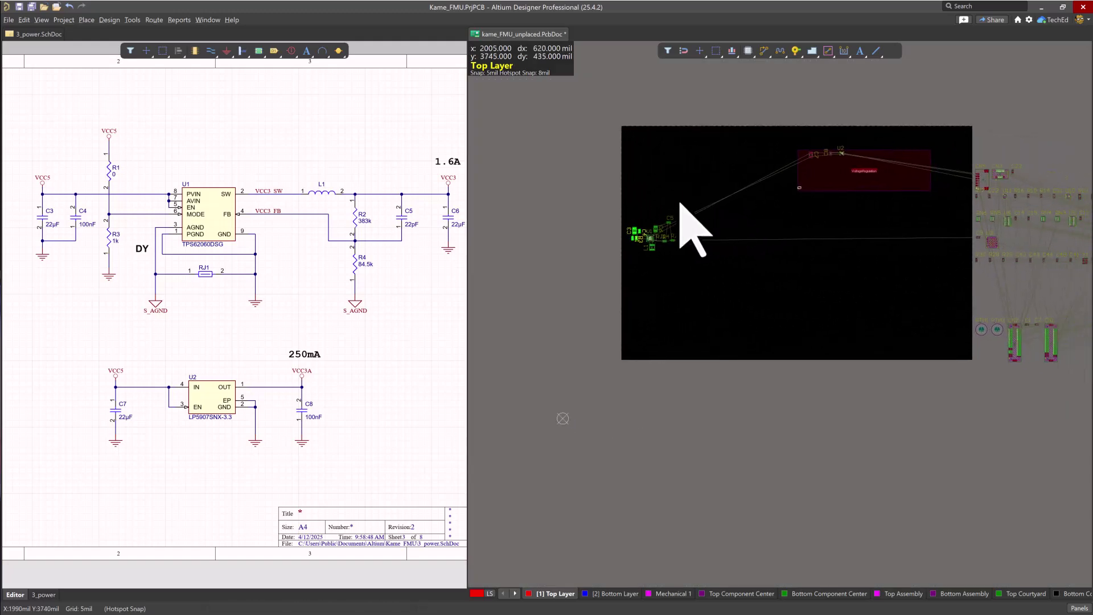
scroll(645, 220, "up", 4, "ctrl")
scroll(646, 220, "up", 2, "ctrl")
scroll(640, 224, "up", 2, "ctrl")
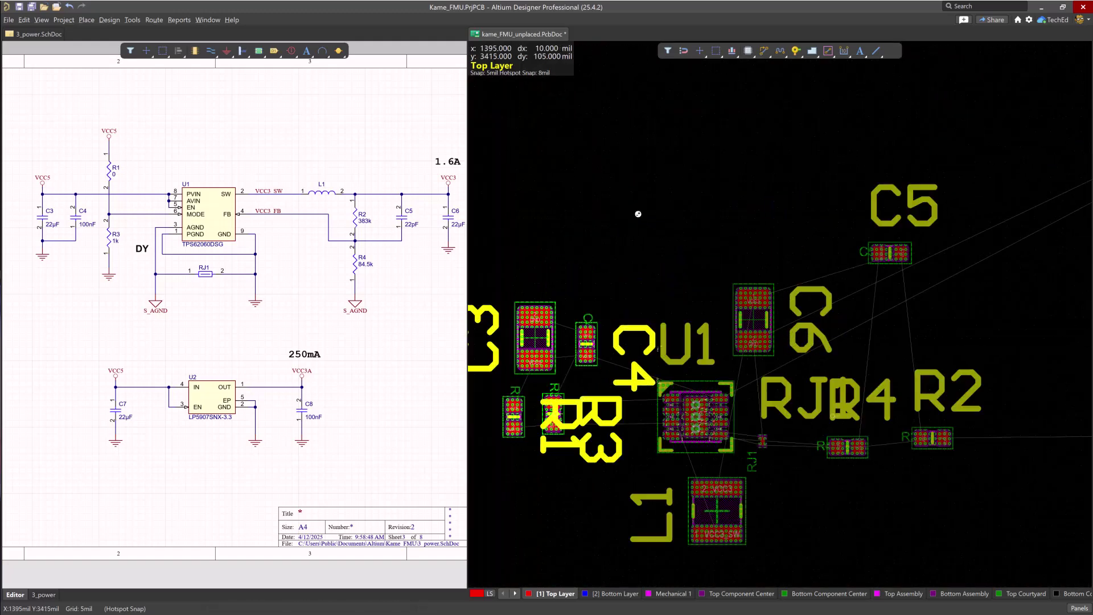
right_click_drag(639, 225, 691, 158)
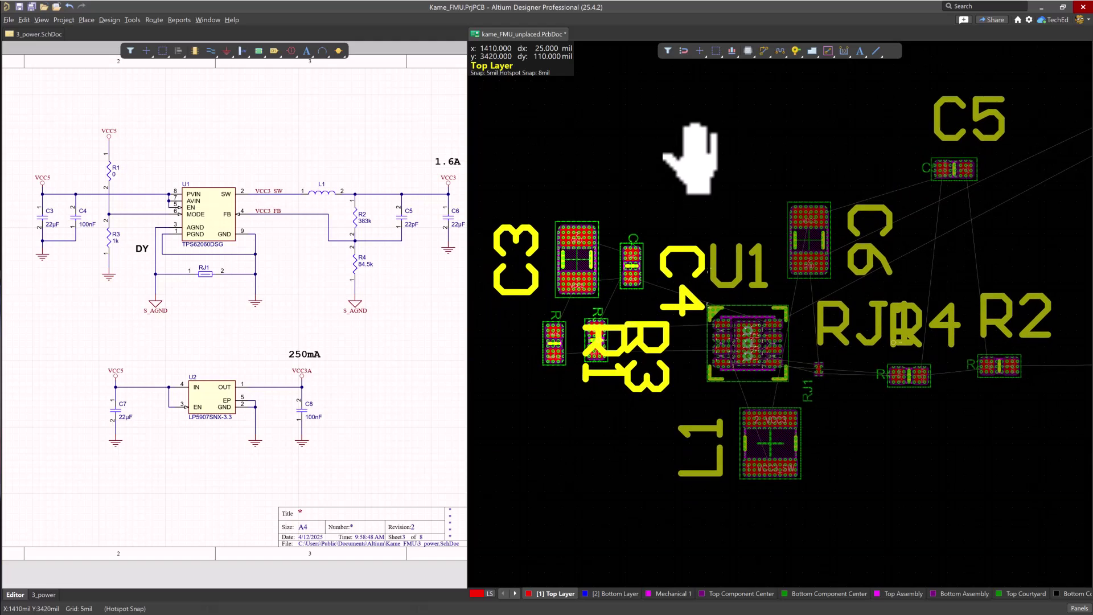
right_click_drag(690, 158, 691, 159)
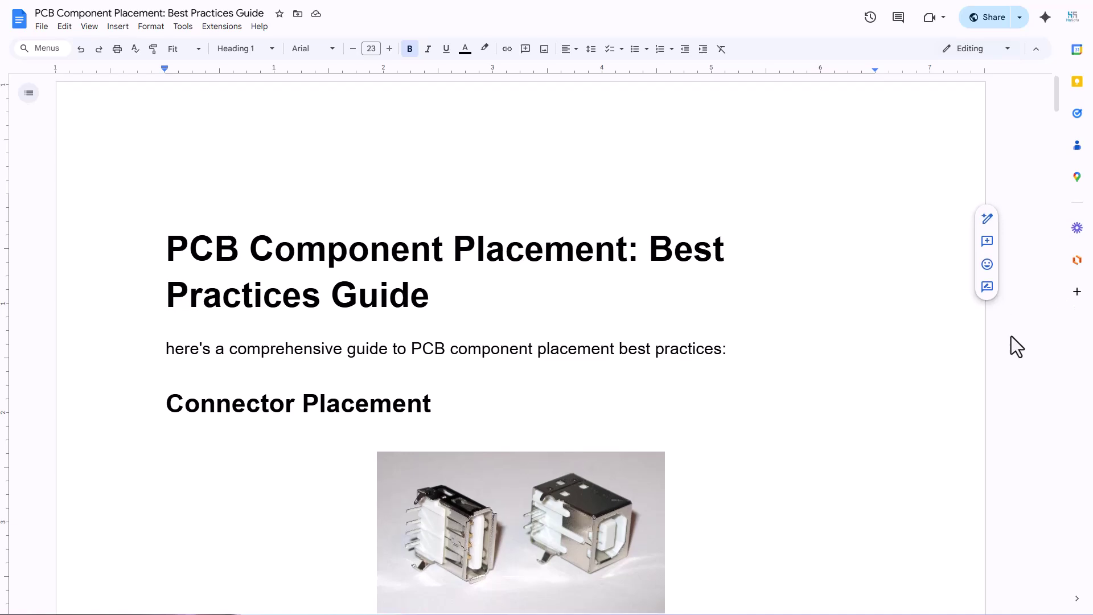
Scroll the PCB placement guide down to the Power Circuit Placement heading and its labelled board photo
scroll(1011, 336, "down", 6)
scroll(1012, 336, "down", 2)
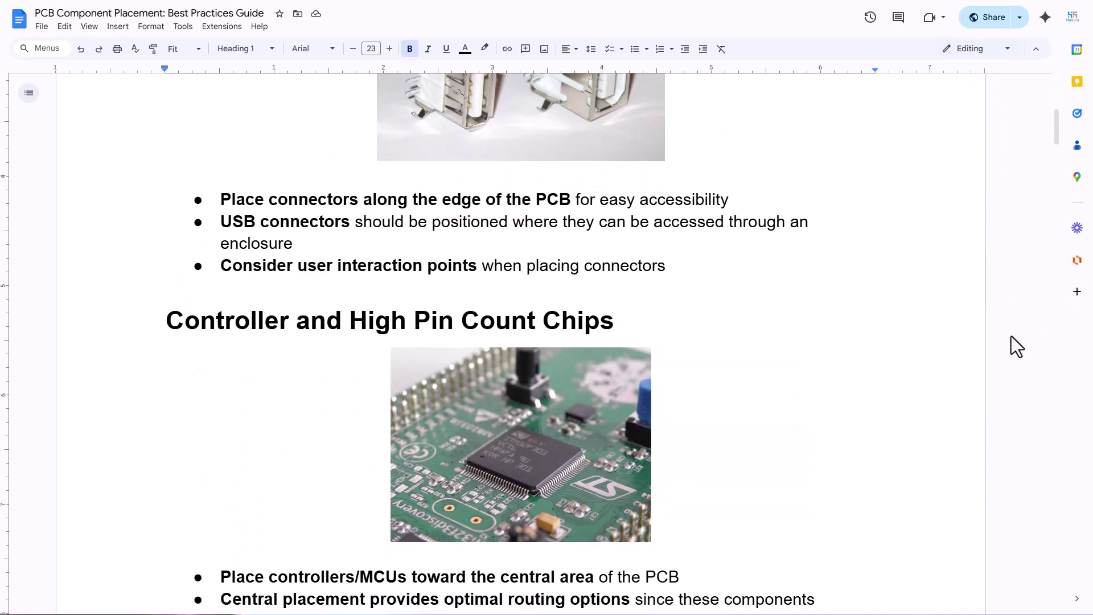
scroll(1011, 336, "up", 2)
scroll(1011, 336, "down", 5)
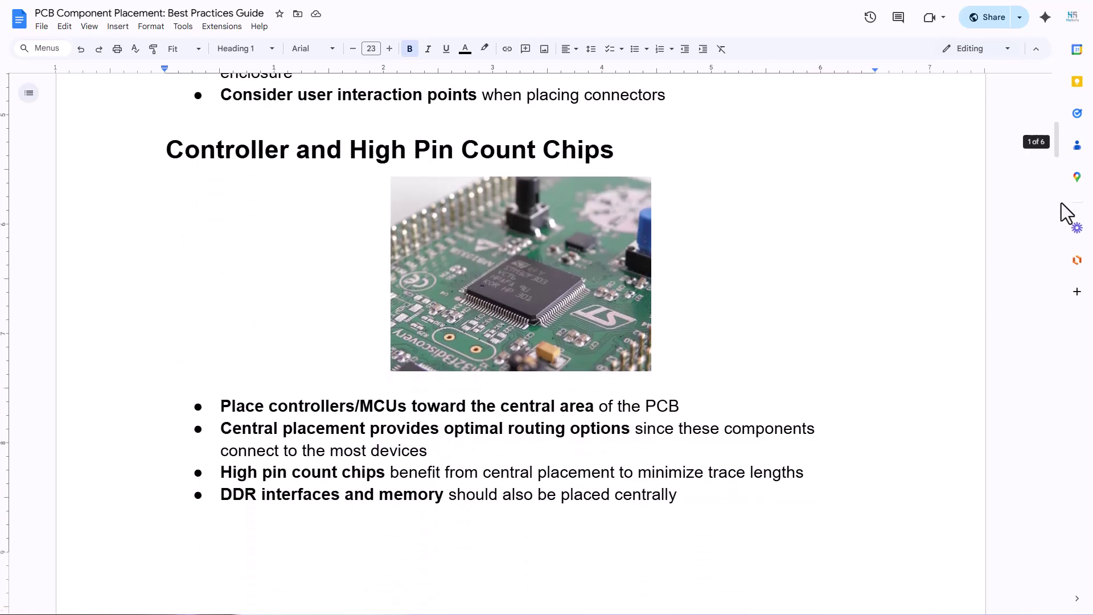
left_click_drag(1057, 142, 1049, 193)
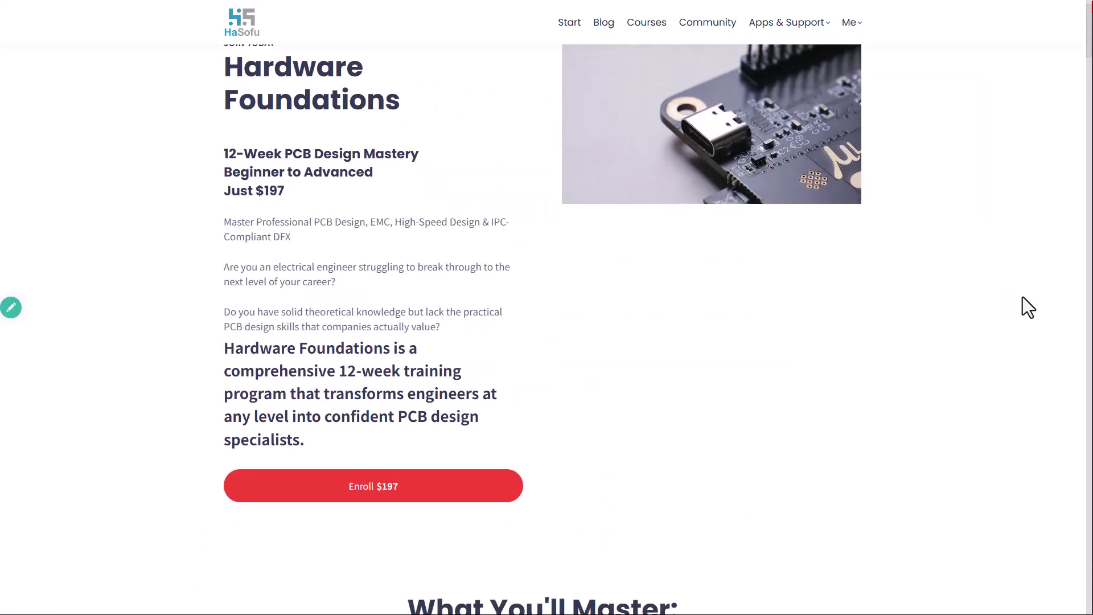
Scroll the Hardware Foundations course page past the 12-week, $197 details to the Course Curriculum list
scroll(1023, 297, "down", 2)
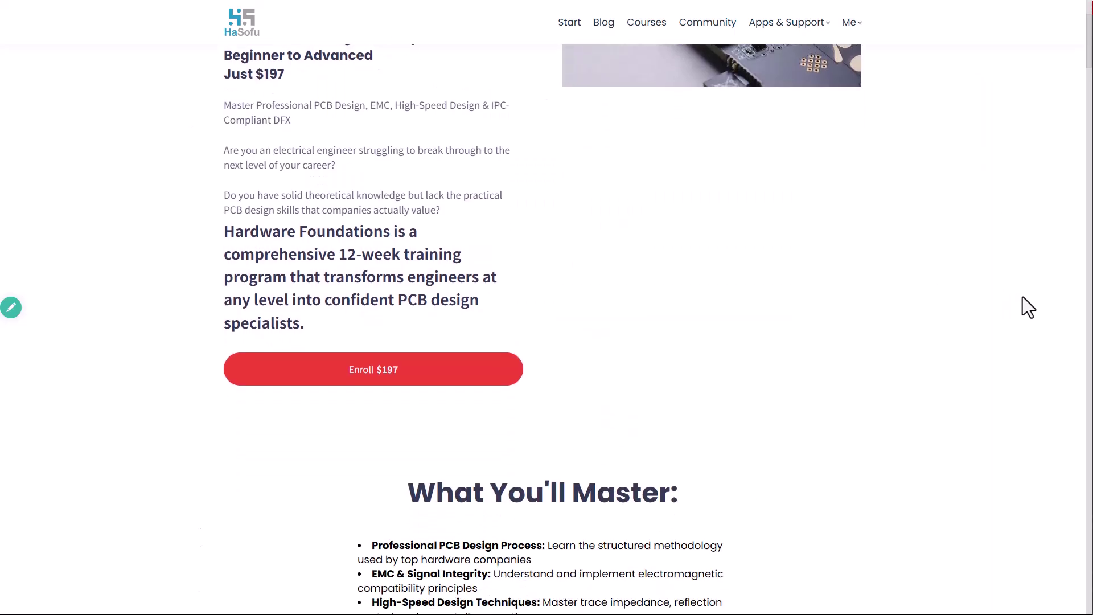
scroll(1022, 298, "up", 3)
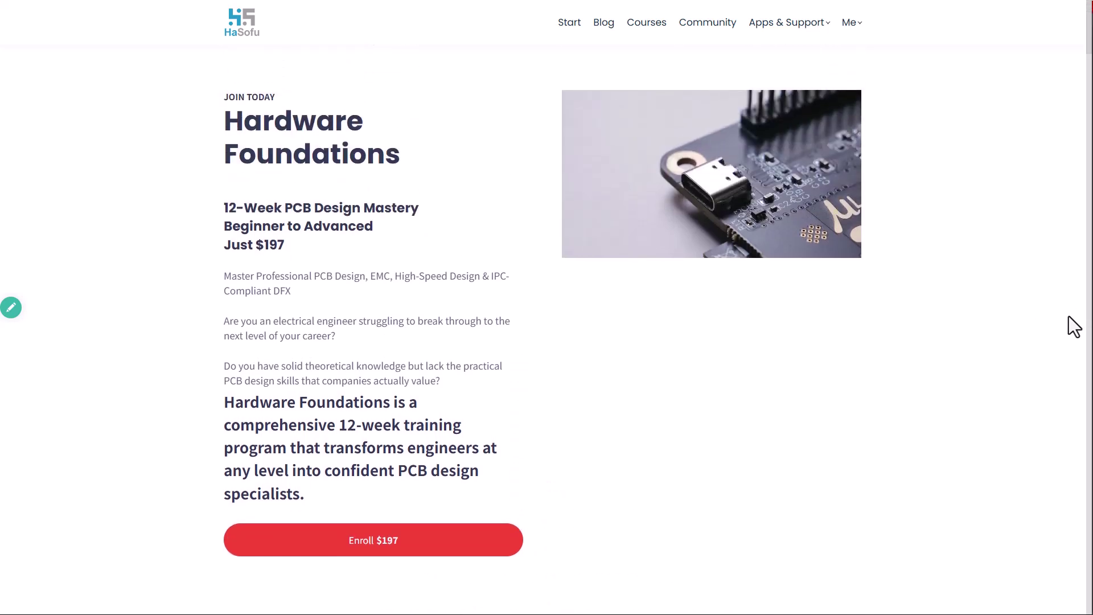
scroll(1074, 327, "down", 10)
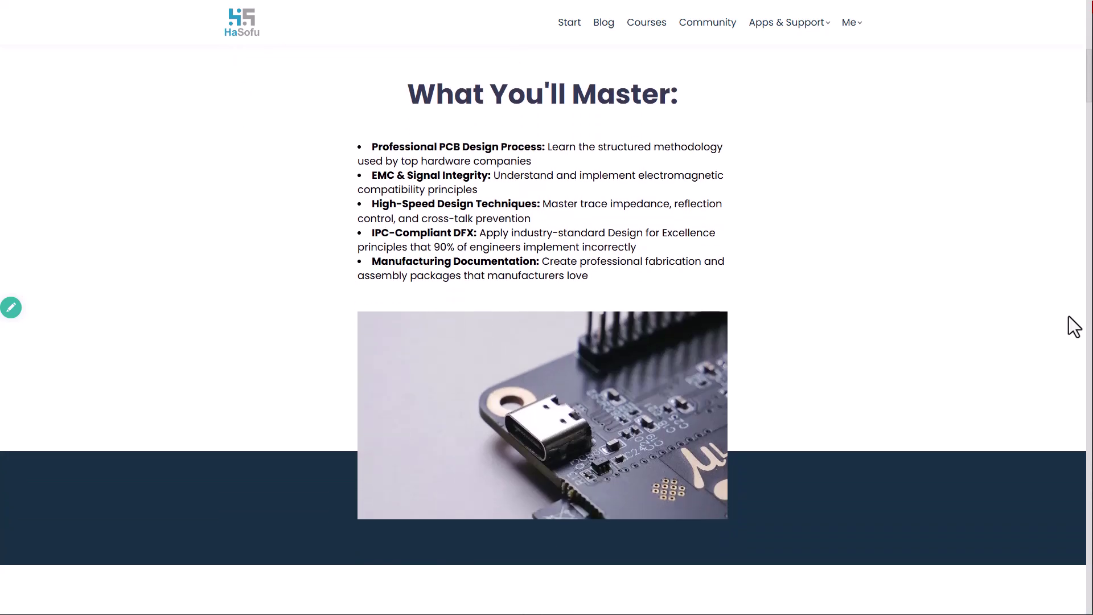
scroll(1074, 327, "down", 10)
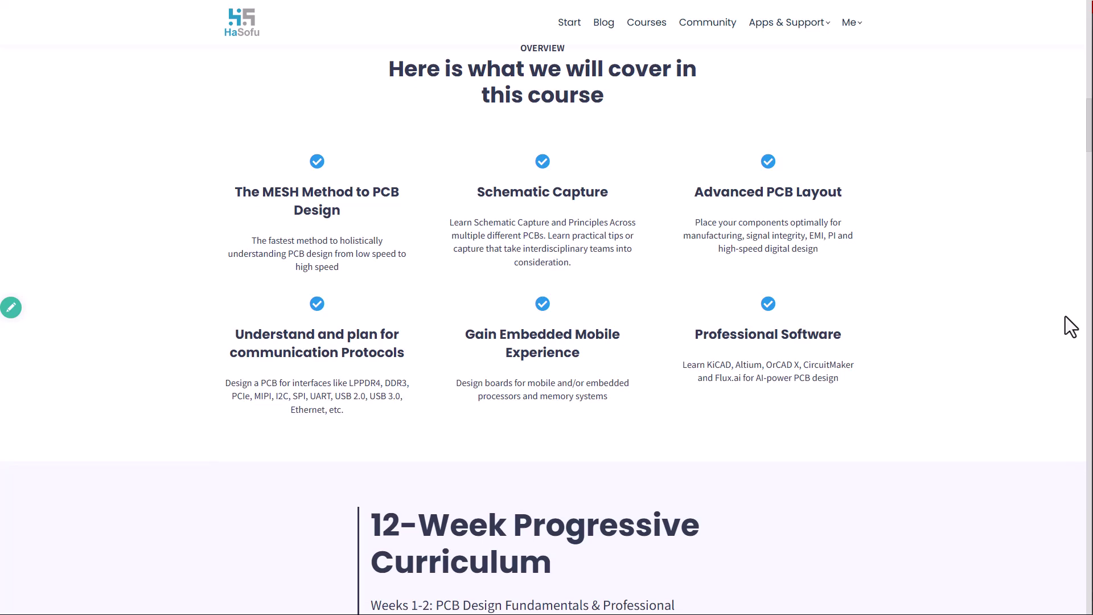
scroll(1070, 327, "down", 7)
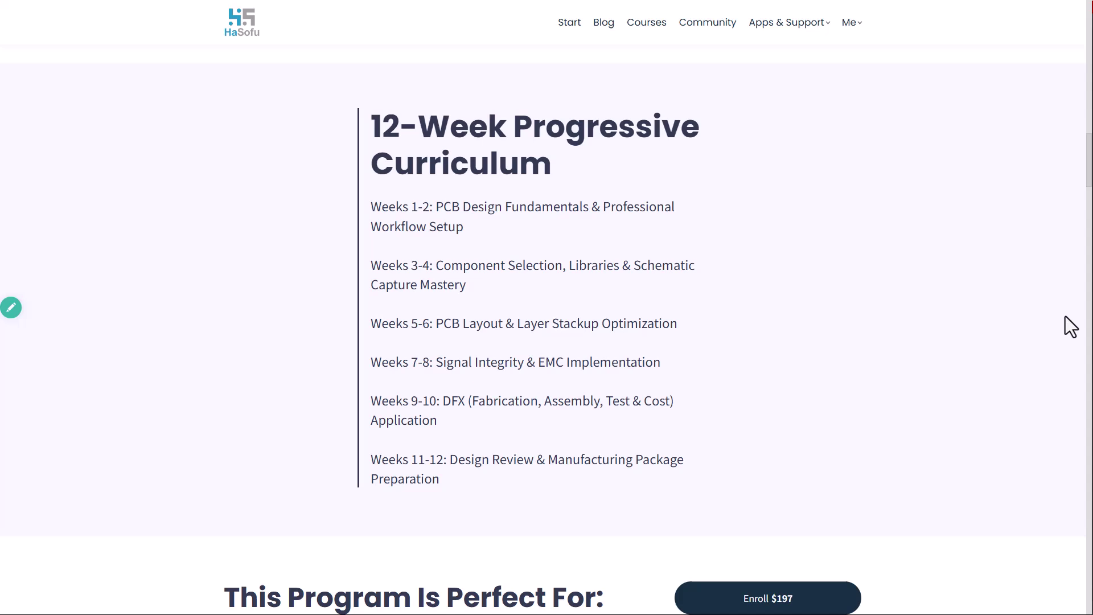
scroll(1070, 327, "down", 9)
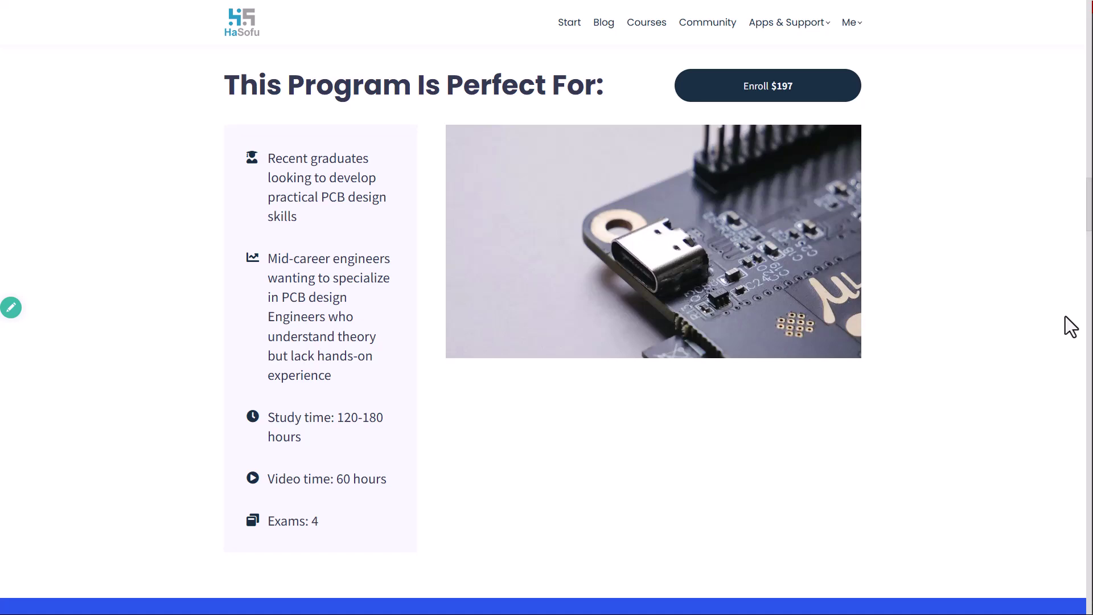
scroll(1071, 326, "down", 10)
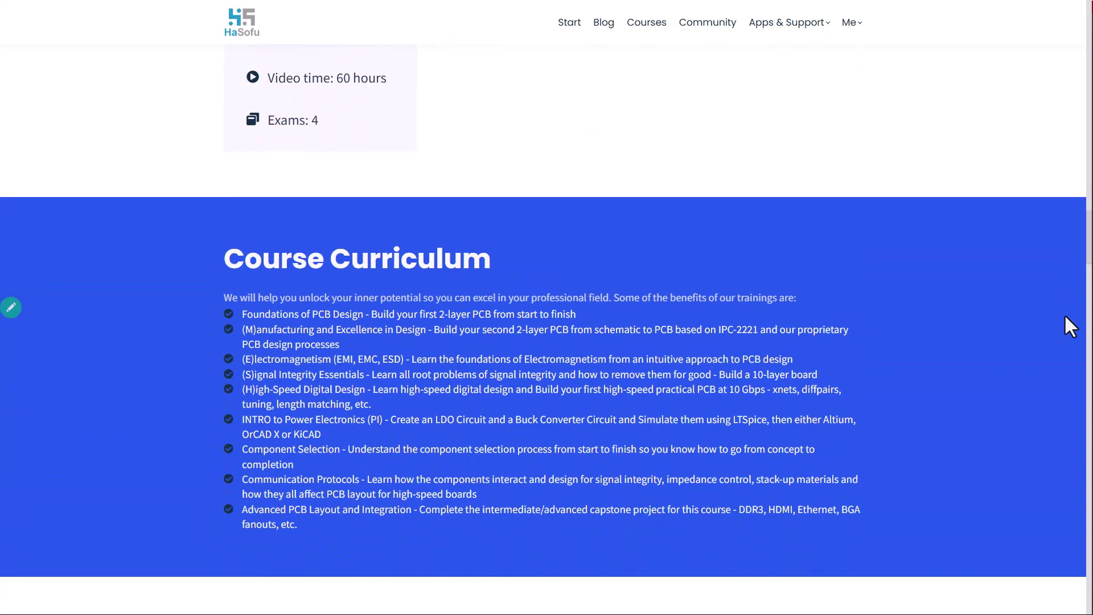